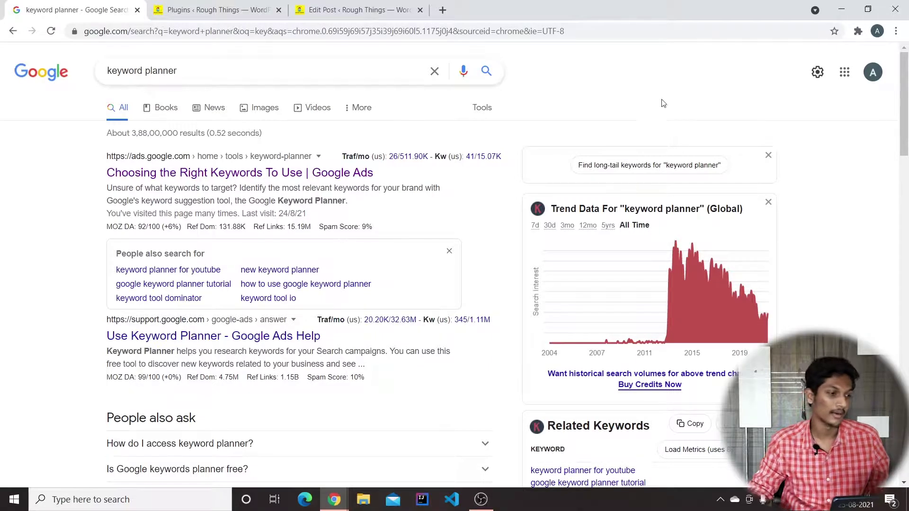
Open the Google Ads "Choosing the Right Keywords To Use" search result and go to Keyword Planner from that page
mouse_move(685, 266)
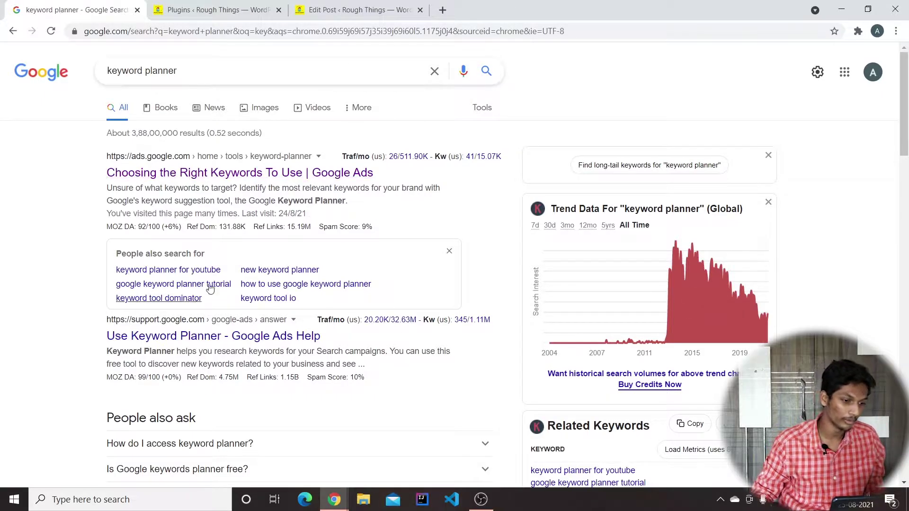
triple_click(199, 66)
click(15, 196)
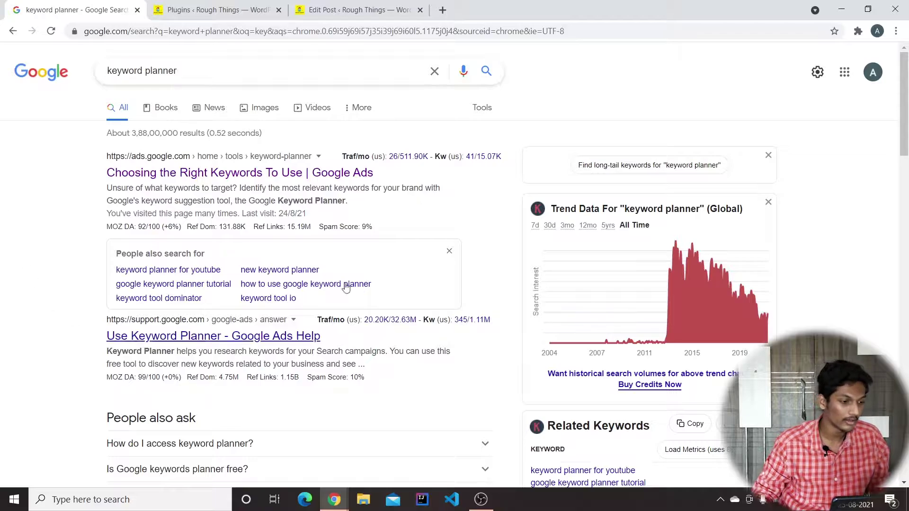
click(205, 175)
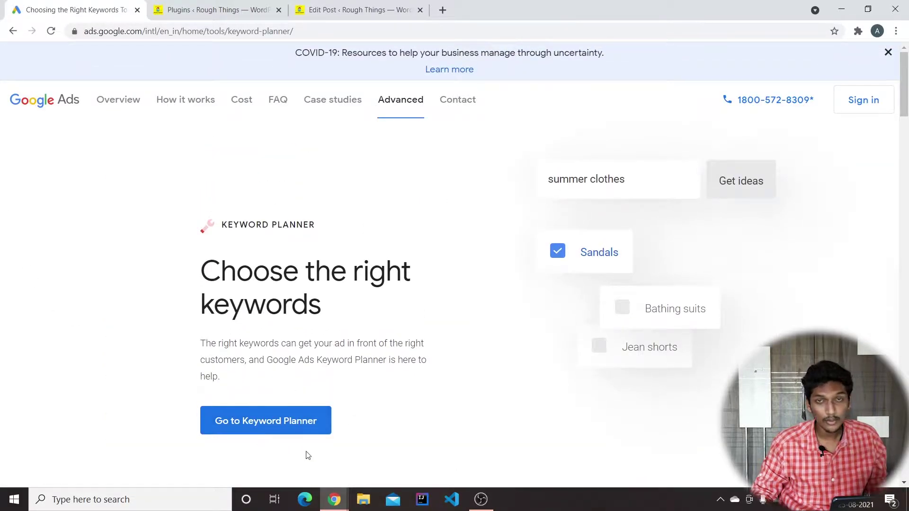
click(260, 420)
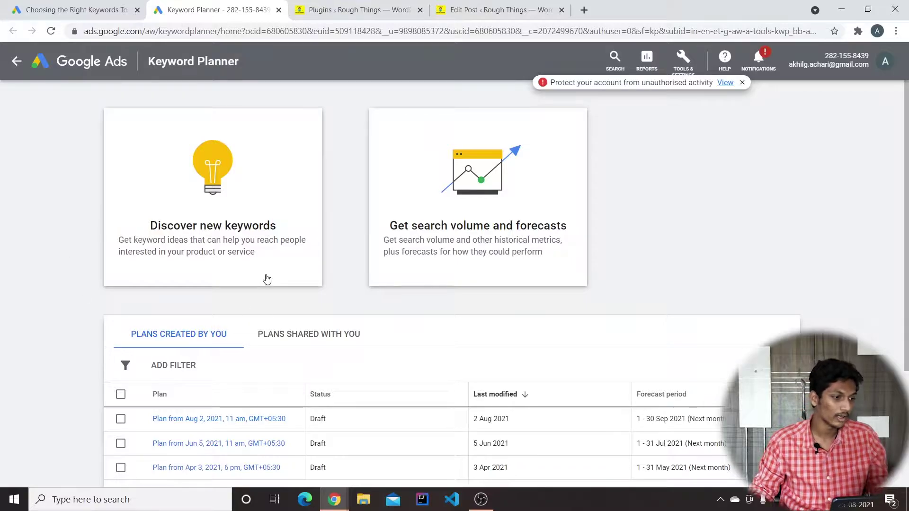
Discover new keywords starting from the term "affiliate marketing" and get the results
click(258, 218)
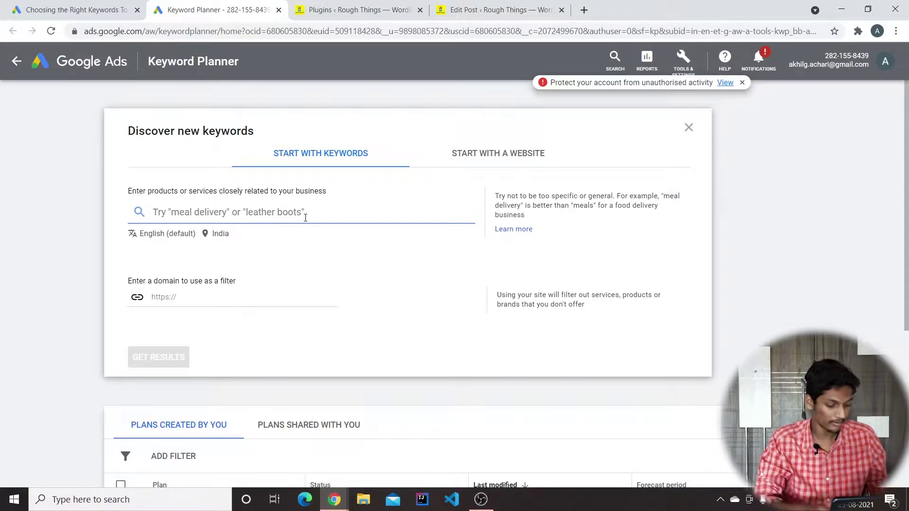
text(affiliate ma)
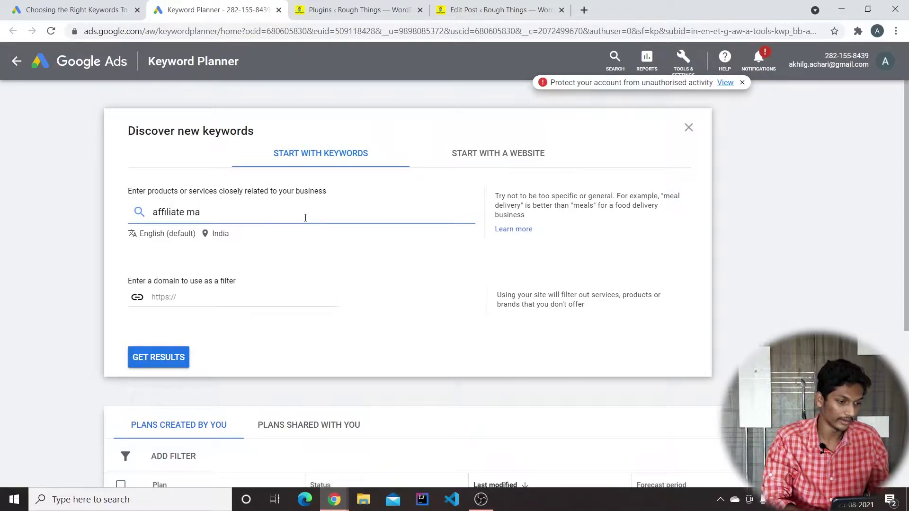
text(rketing)
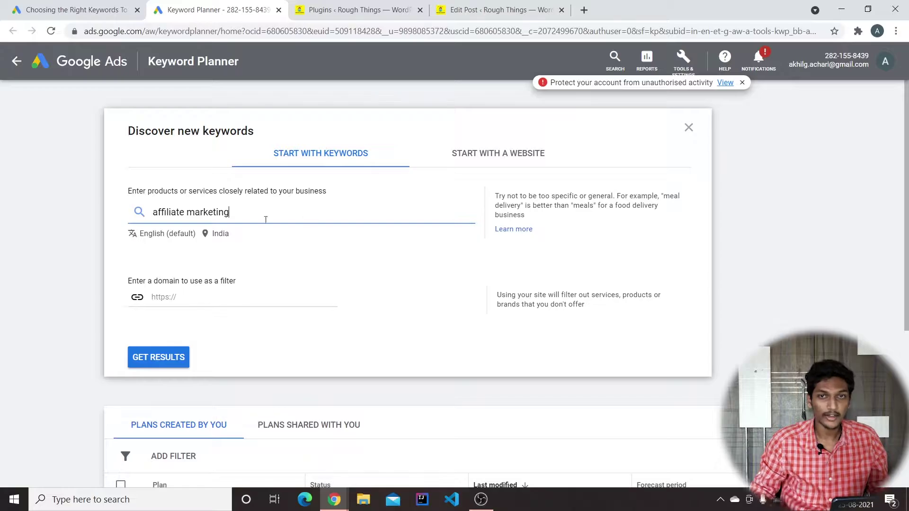
click(156, 365)
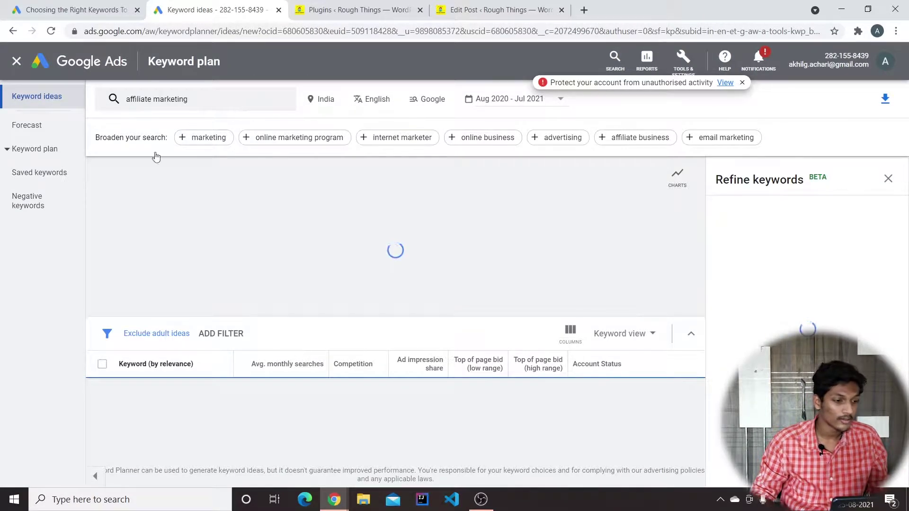
Filter the keyword ideas to those with Low competition
click(219, 171)
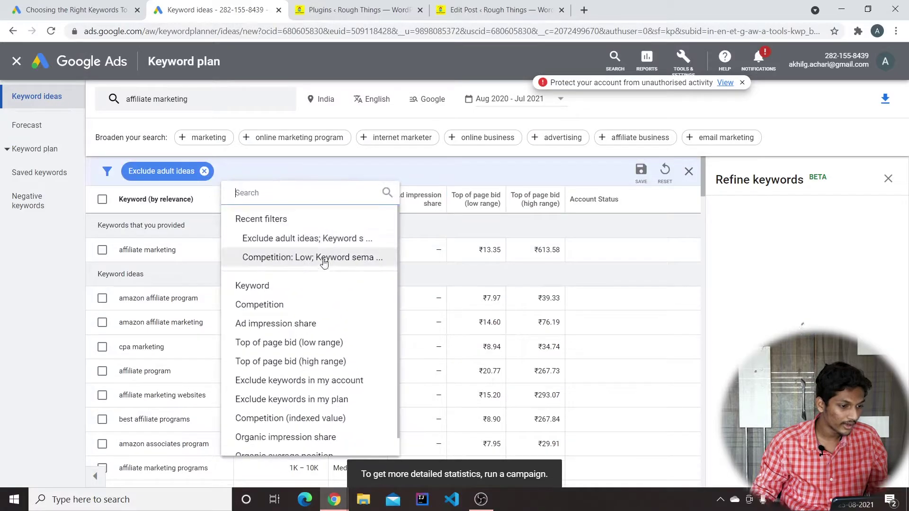
click(278, 306)
click(258, 225)
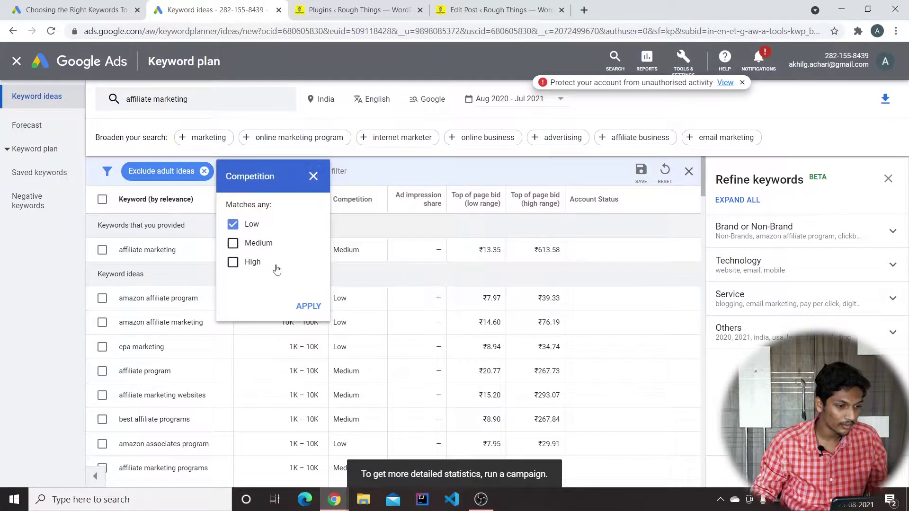
click(308, 305)
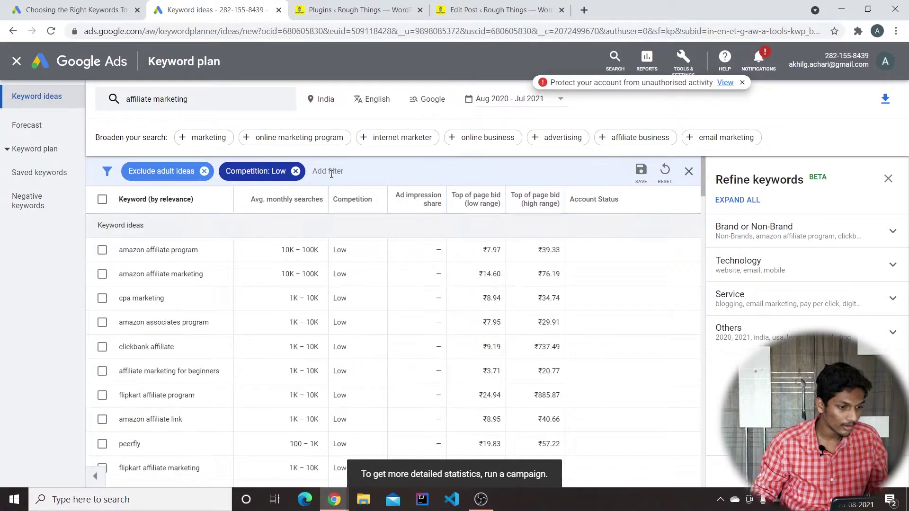
Add a Keyword filter set to contains with Semantic Match, leaving its value empty
click(331, 172)
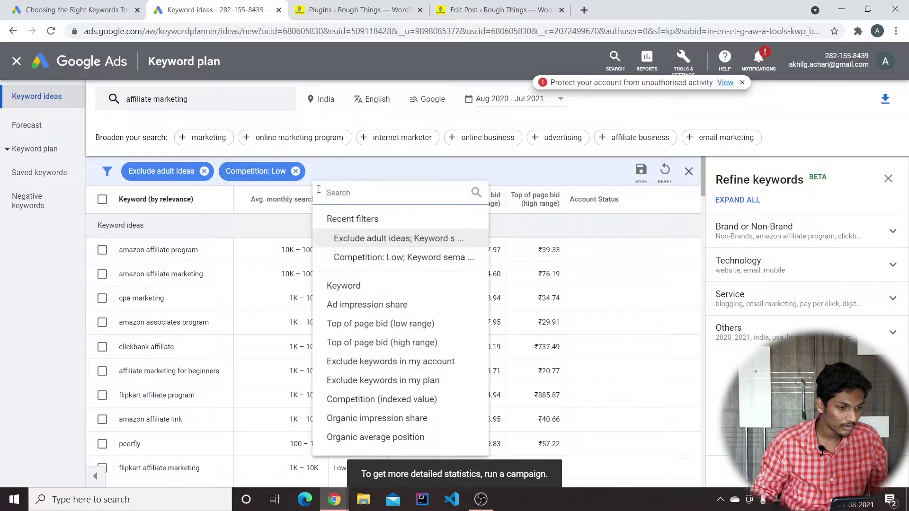
click(372, 284)
click(352, 296)
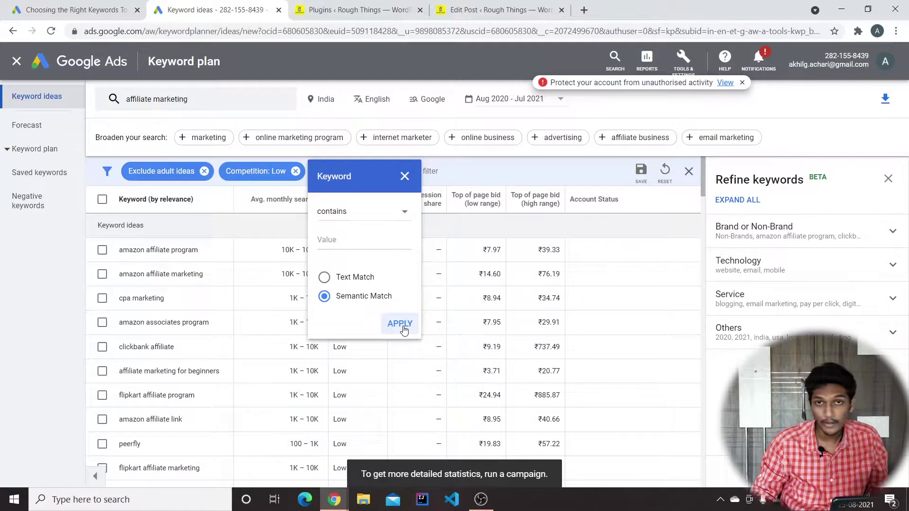
click(400, 323)
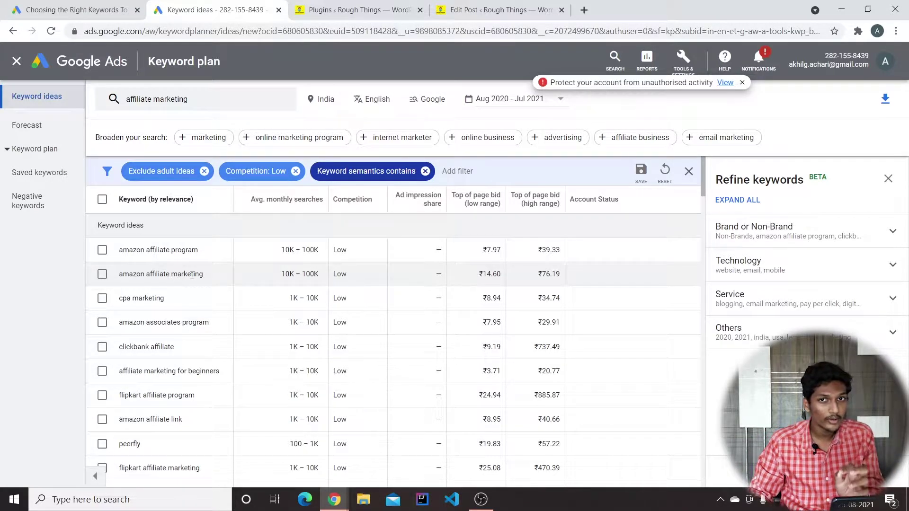
In a new browser tab, search Google for "amazon affiliate marketing" and examine the results and the suggested keyword lists beside them
click(585, 10)
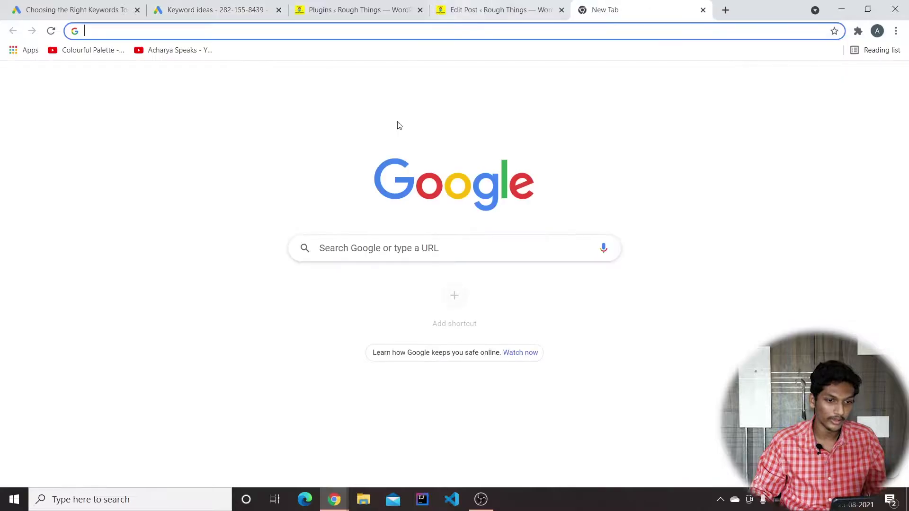
click(356, 35)
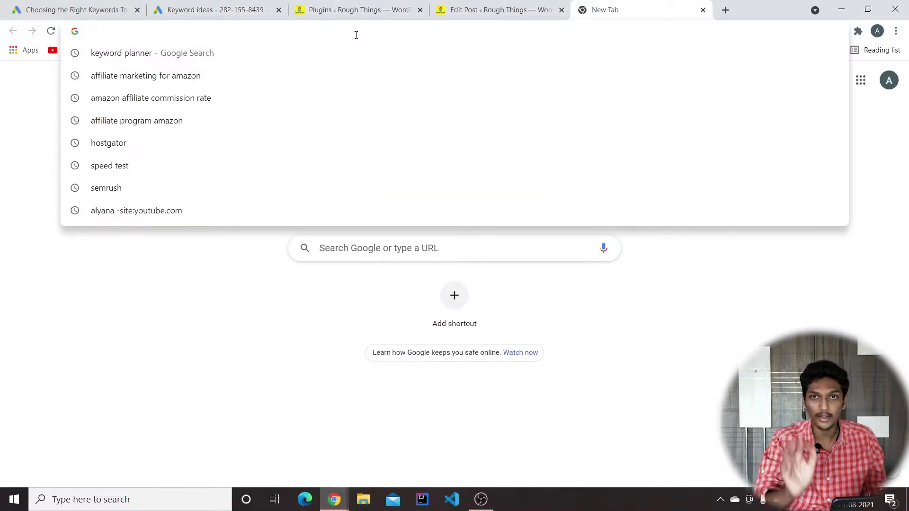
text(amazon )
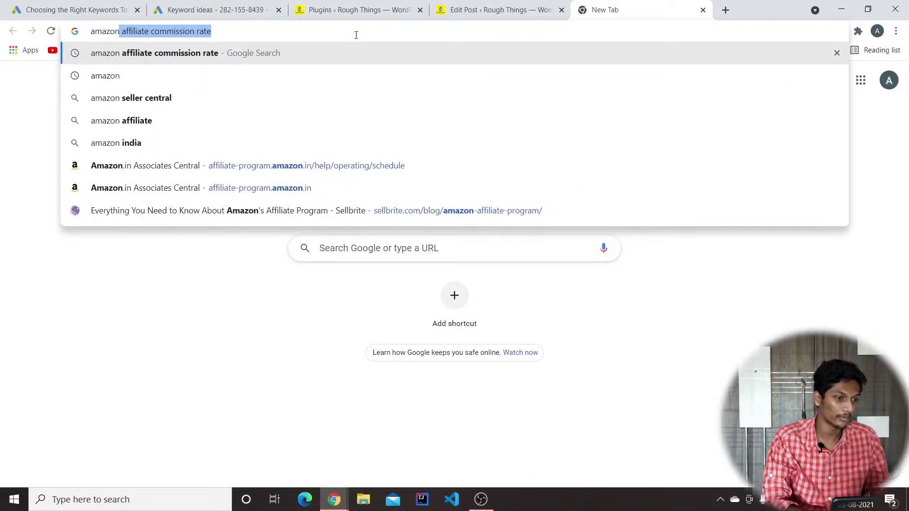
text(affiliate marketing)
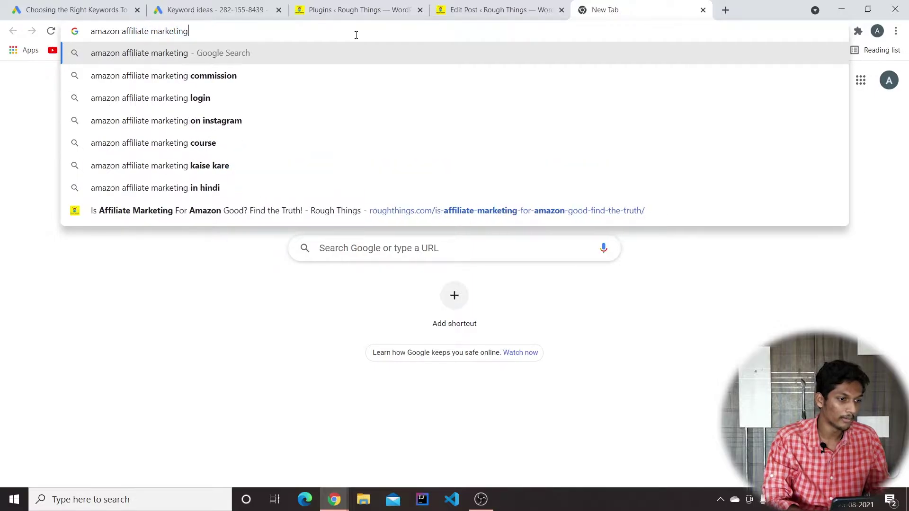
key(Return)
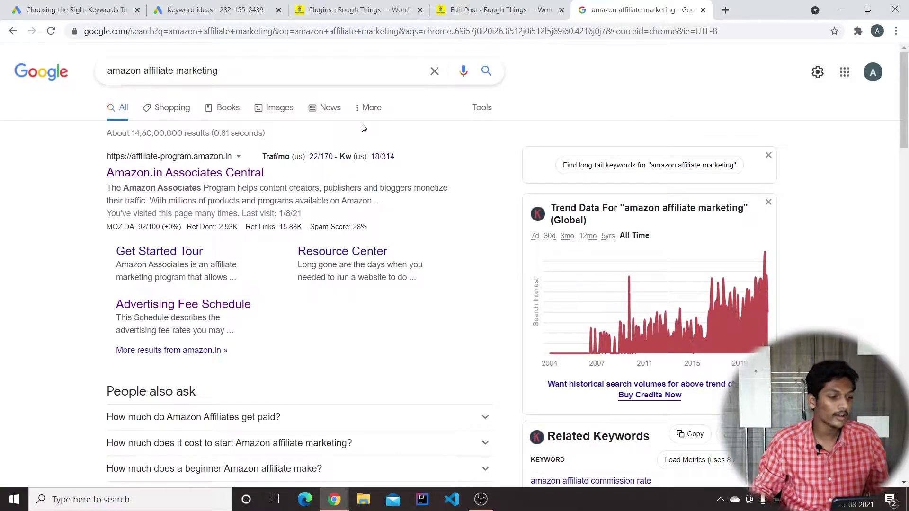
scroll(394, 137, down, 10)
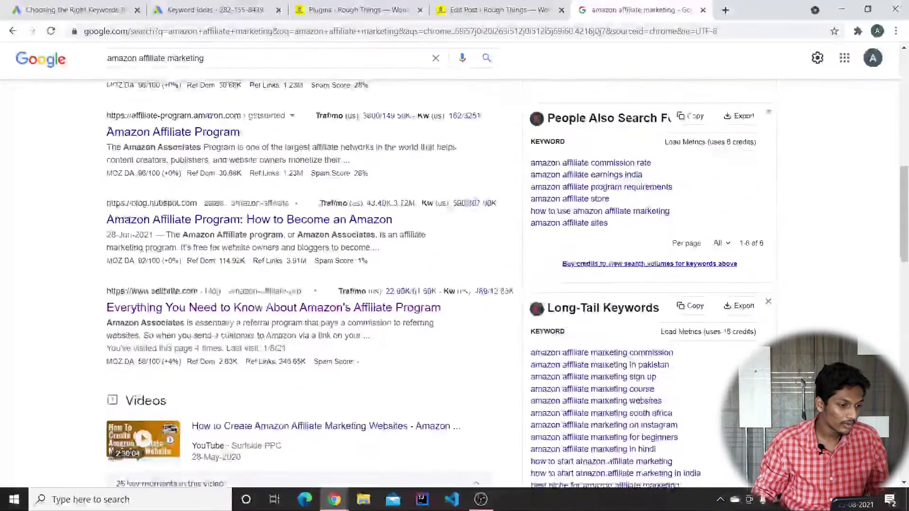
scroll(272, 147, up, 1)
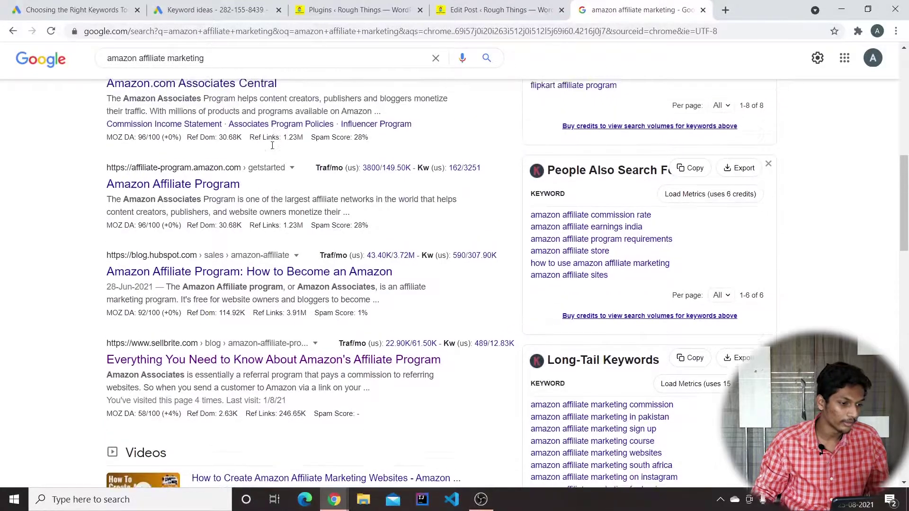
scroll(272, 147, down, 2)
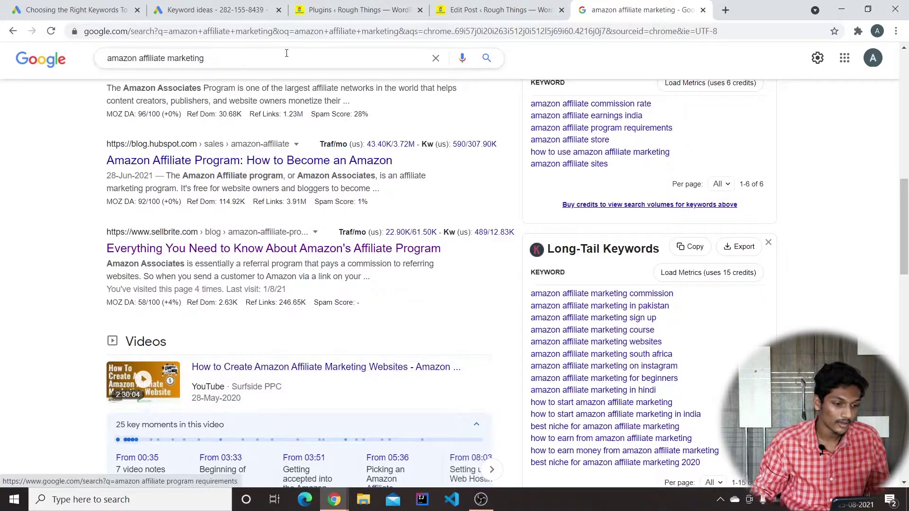
mouse_move(417, 241)
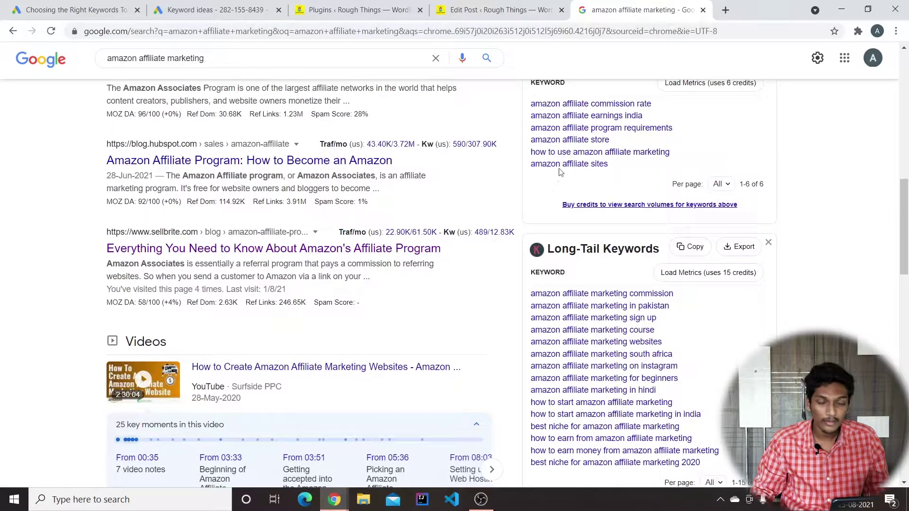
Open the Keywords Everywhere browser extension and view its options
click(857, 32)
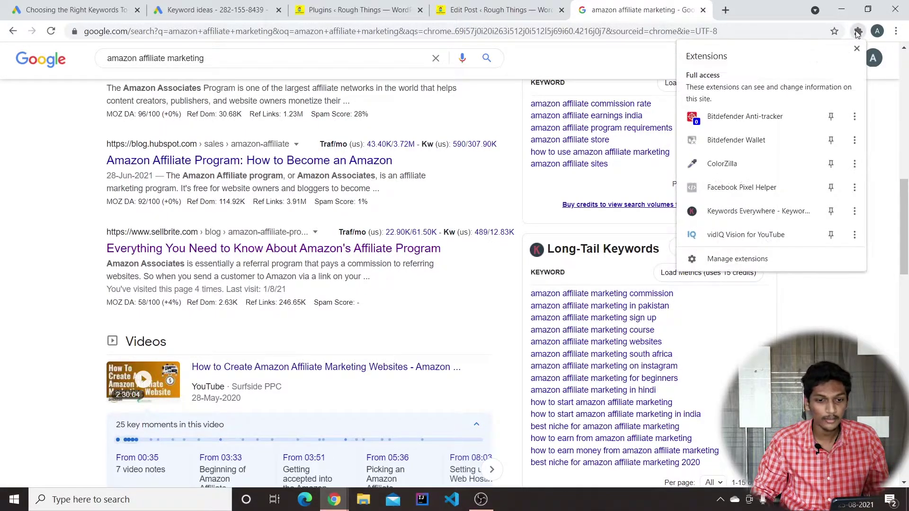
click(771, 215)
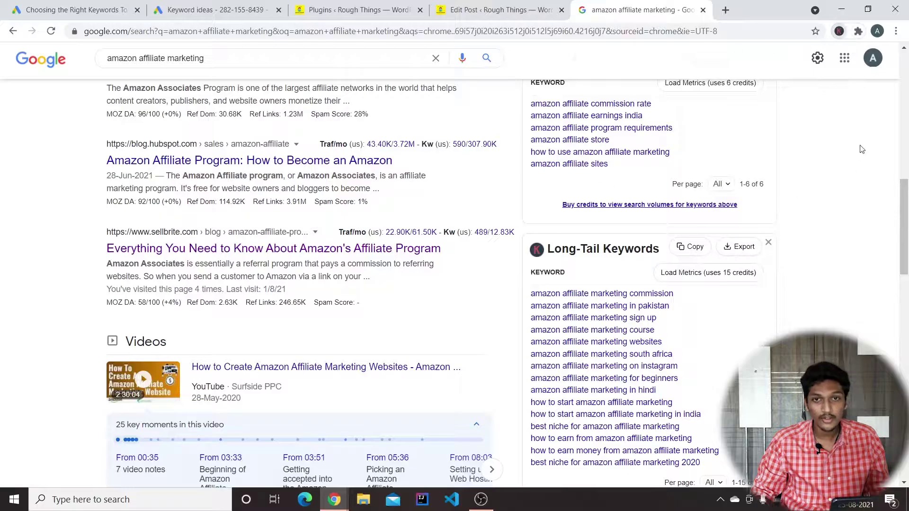
click(838, 31)
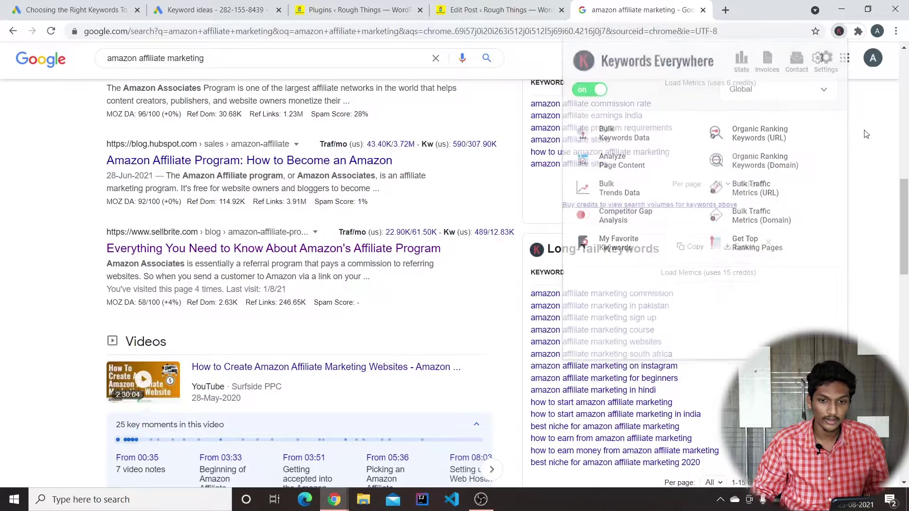
Go to the Chrome Web Store from the browser's extension management page and search it for "keywords everywhere"
click(860, 33)
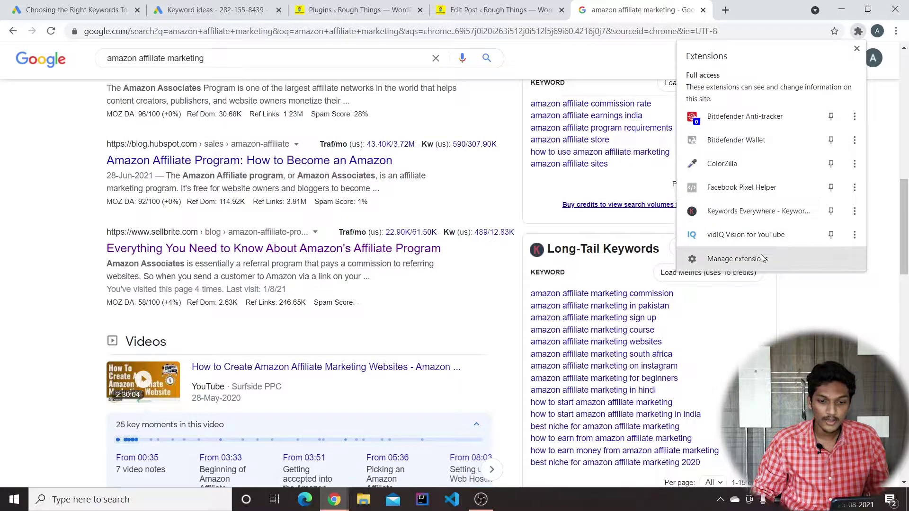
click(722, 258)
click(20, 58)
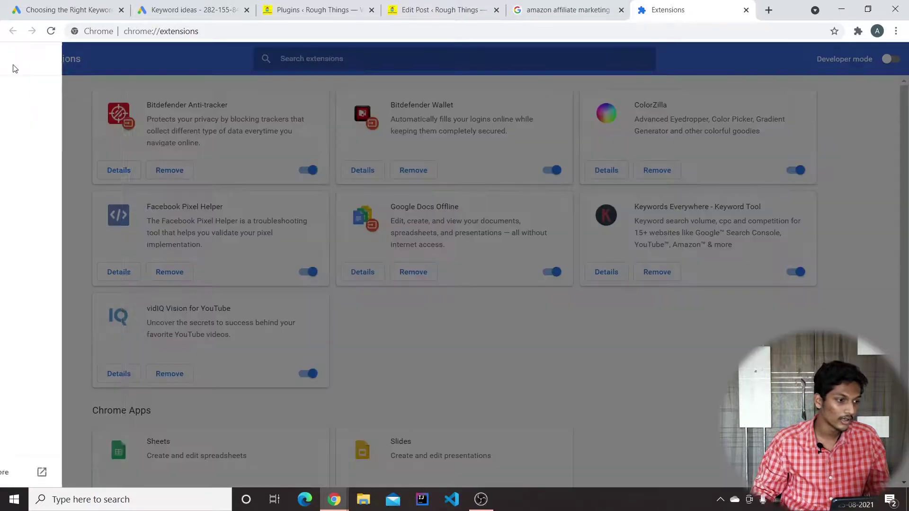
click(99, 474)
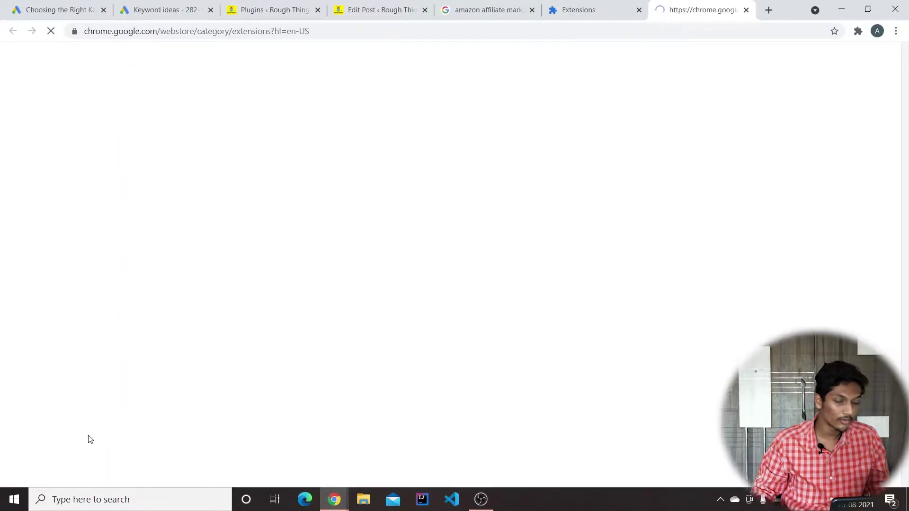
click(143, 102)
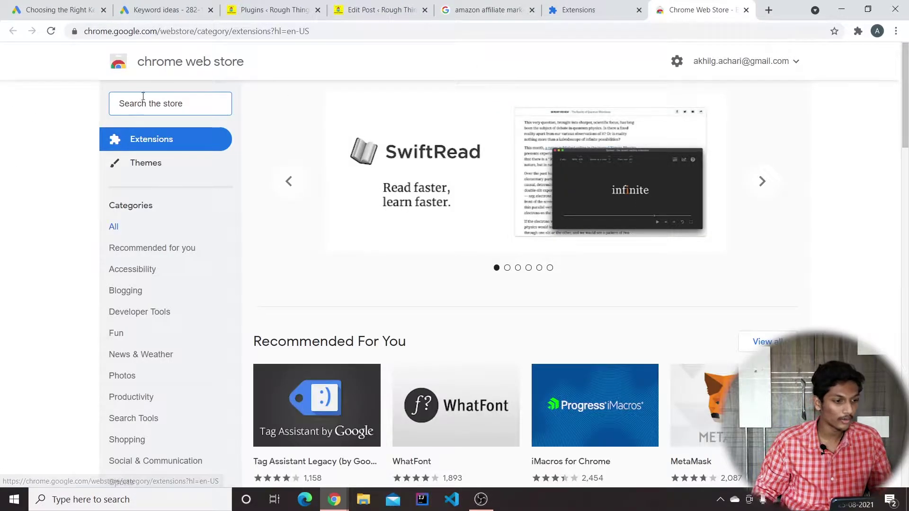
text(keyword)
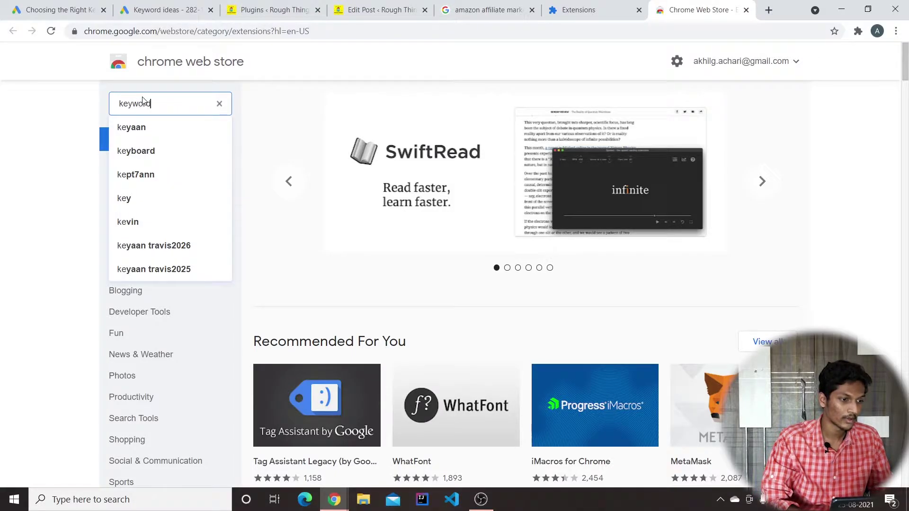
text(s everywh)
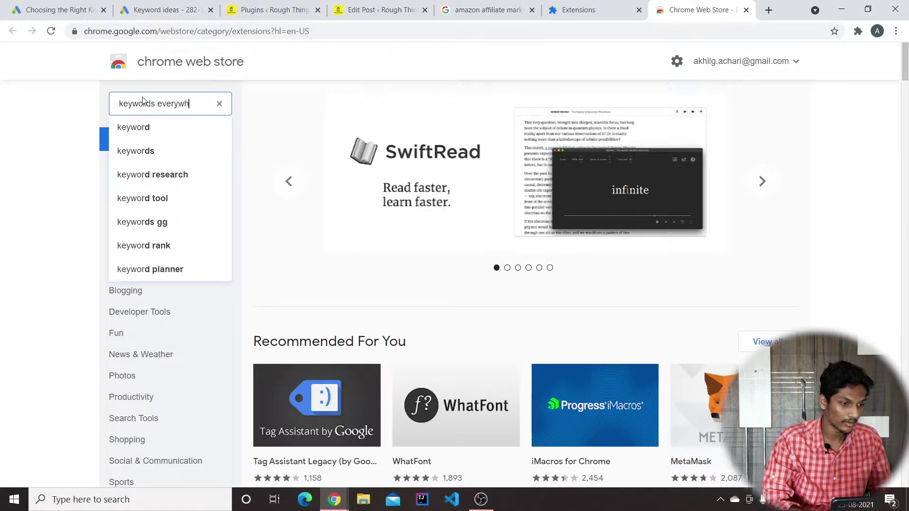
text(ere)
key(Return)
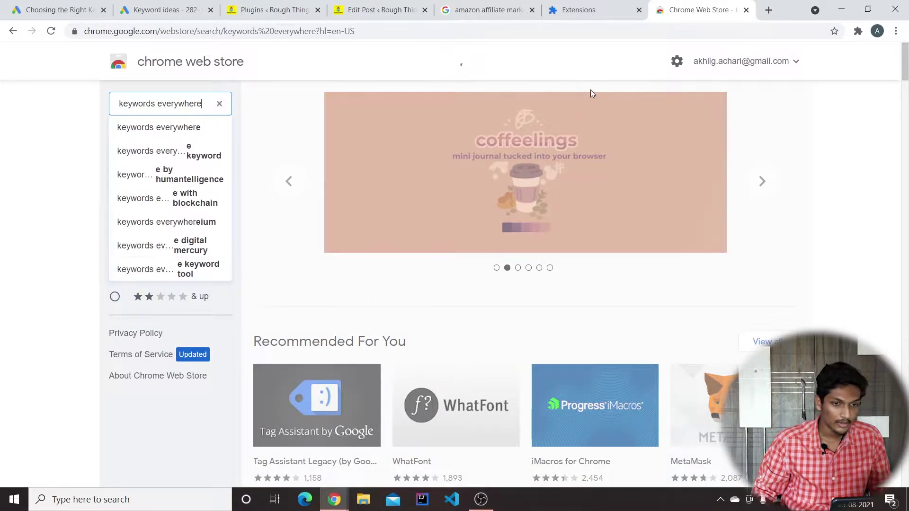
Return to the Google results for "amazon affiliate marketing" and examine the keyword's trend chart
click(490, 5)
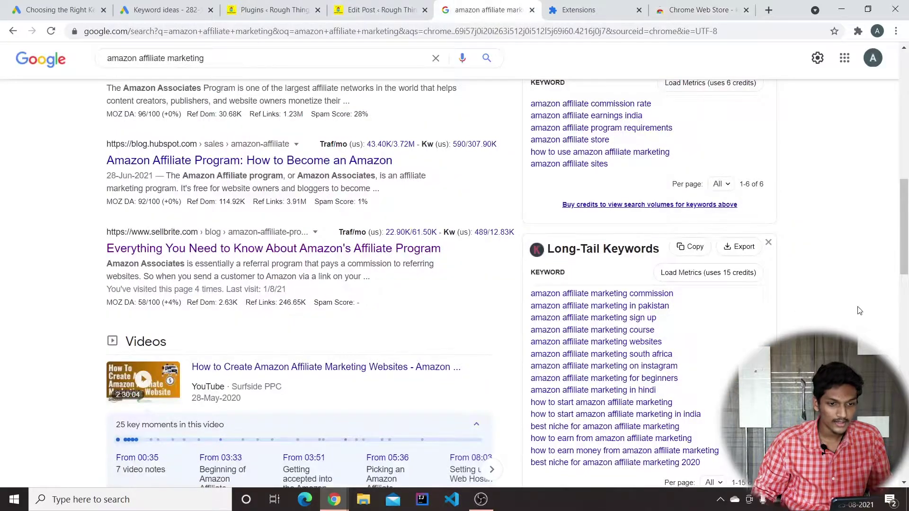
scroll(857, 308, up, 10)
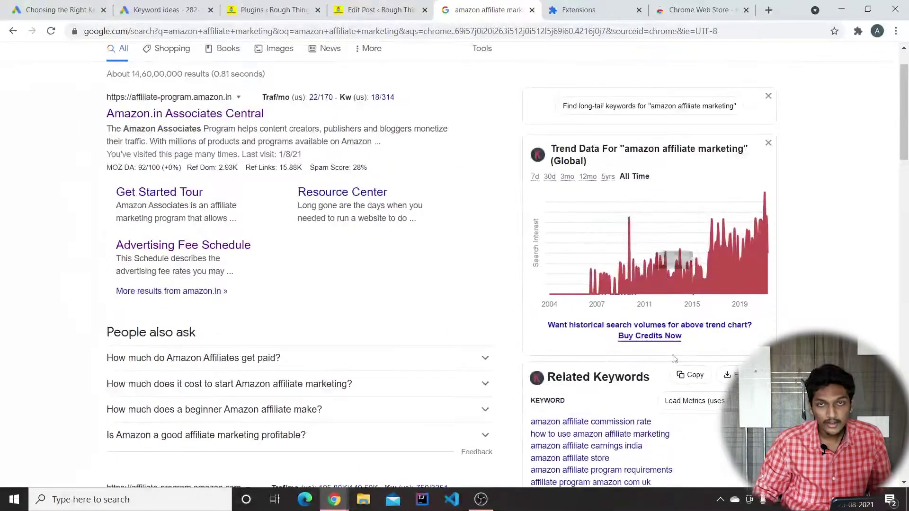
Examine the Related Keywords, People Also Search For and Long-Tail Keywords lists and Google's search suggestions for "amazon affiliate marketing"
scroll(705, 284, down, 5)
scroll(703, 284, up, 6)
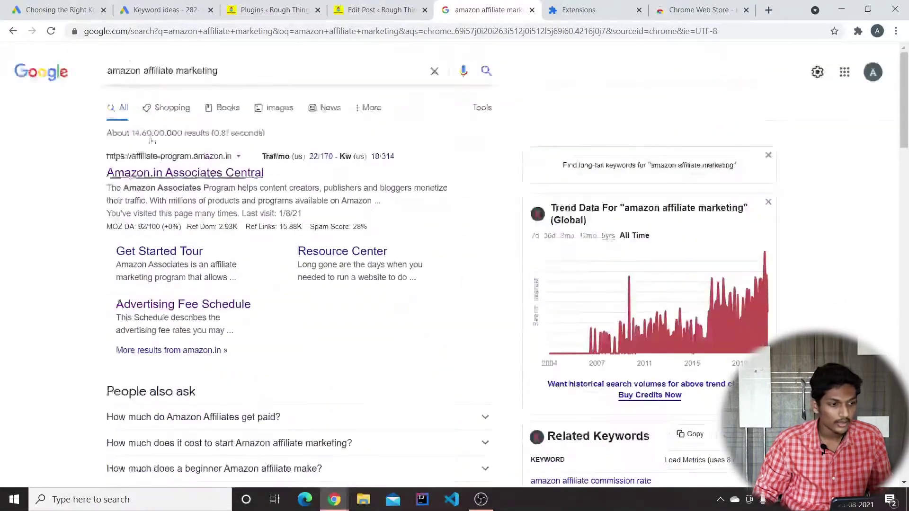
scroll(864, 282, down, 3)
scroll(864, 283, down, 2)
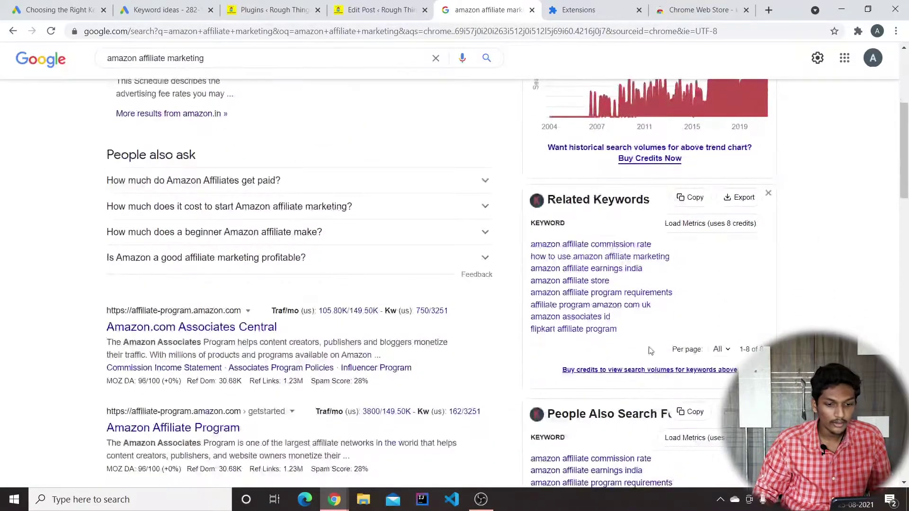
scroll(606, 284, down, 5)
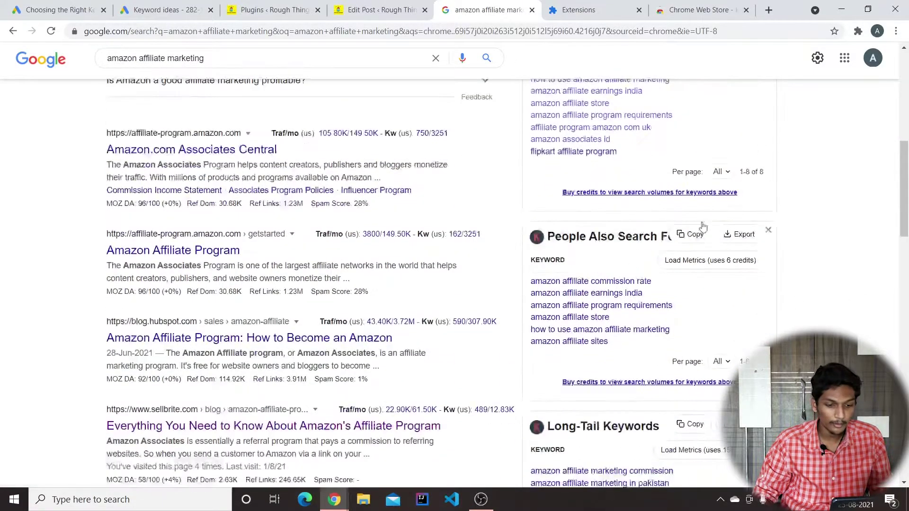
scroll(634, 350, up, 5)
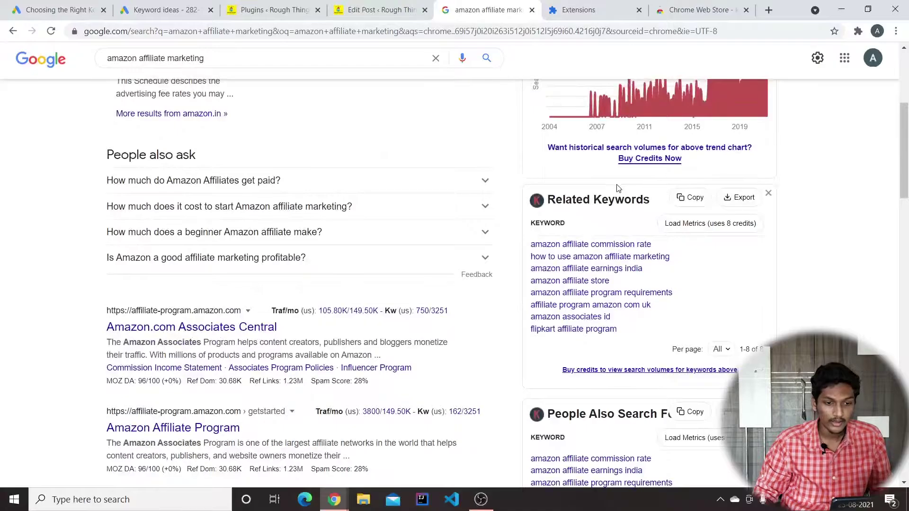
scroll(620, 185, down, 5)
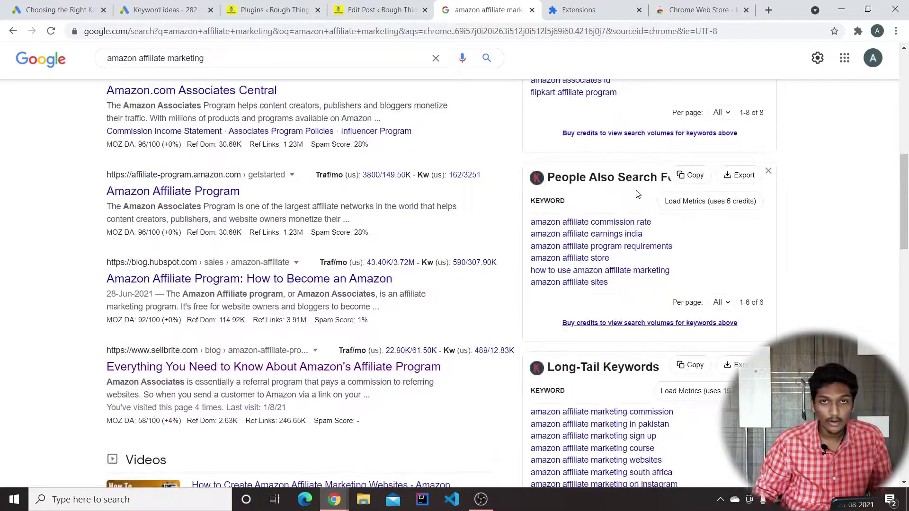
scroll(634, 196, down, 2)
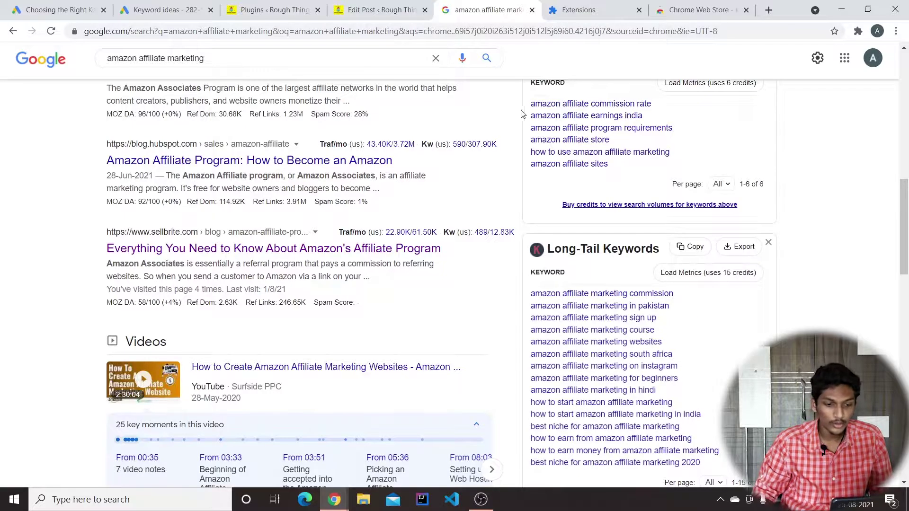
scroll(331, 237, up, 15)
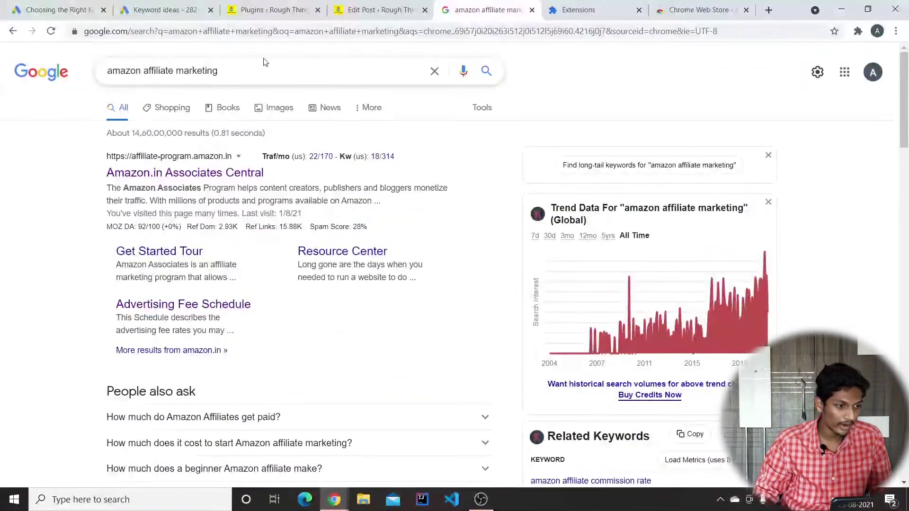
click(250, 71)
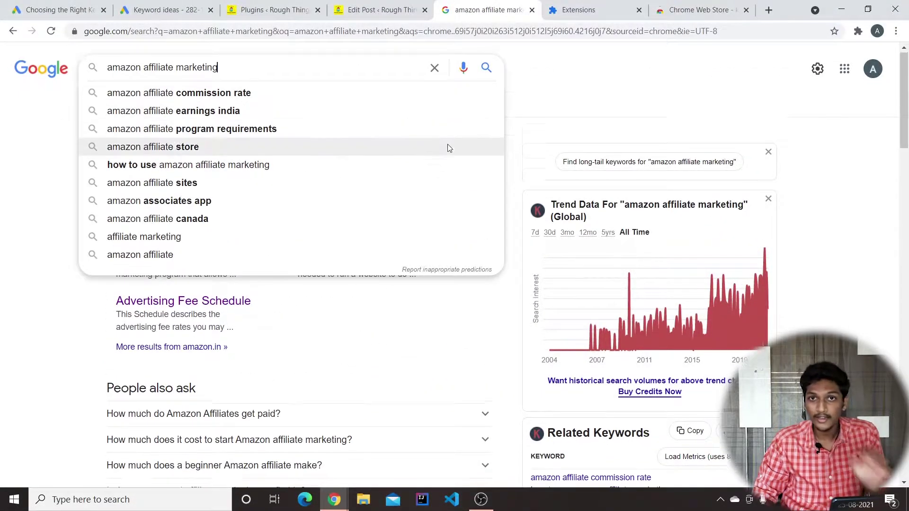
Copy the keyword "amazon affiliate marketing commission" from the Long-Tail Keywords list beside the search results
scroll(467, 149, down, 5)
scroll(467, 150, down, 10)
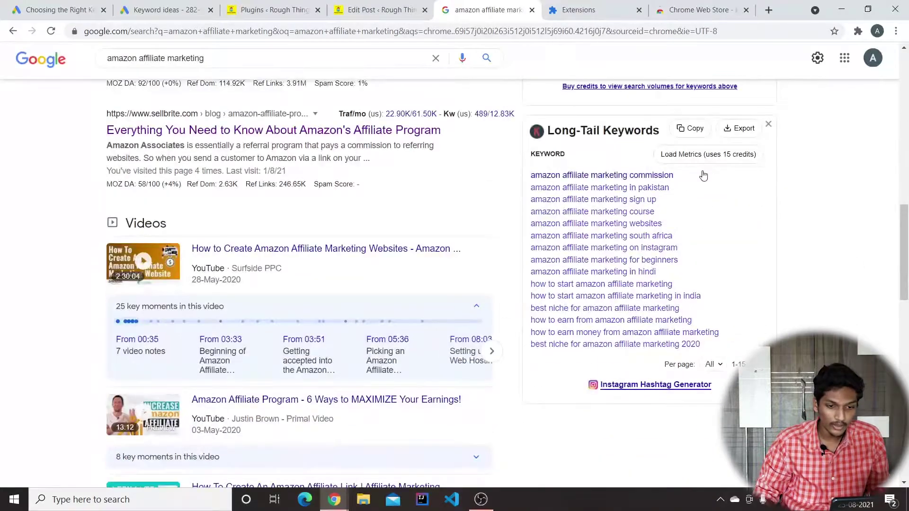
drag(702, 175, 529, 172)
key(ctrl+c)
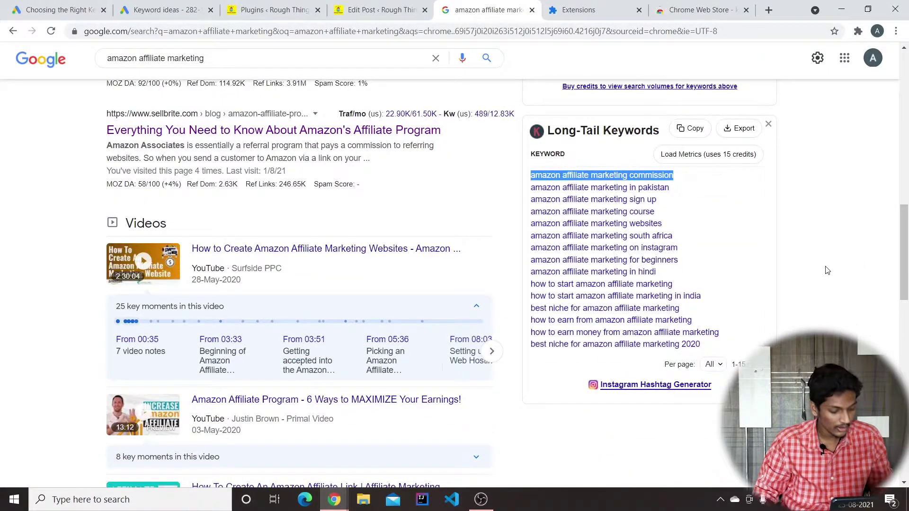
In Google Keyword Planner, replace the "affiliate marketing" keyword with "amazon affiliate marketing commission" and get its keyword ideas
click(161, 10)
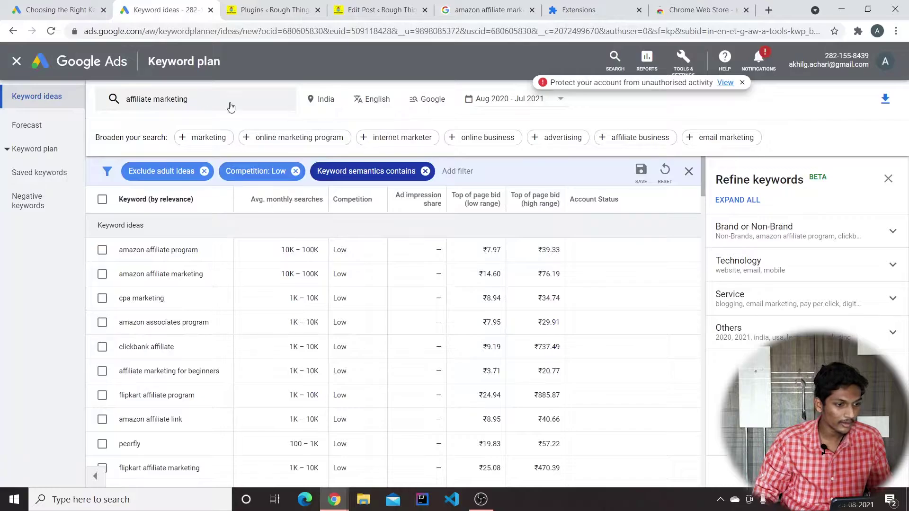
click(199, 99)
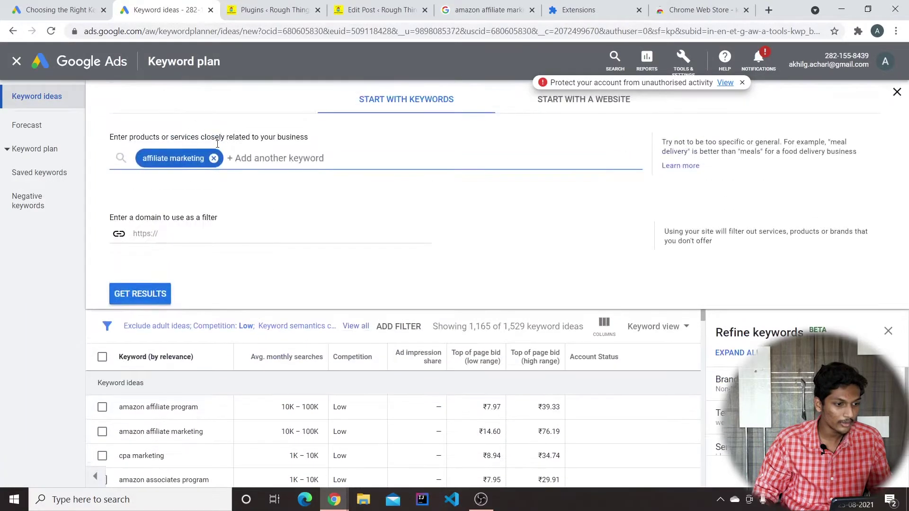
click(213, 158)
key(ctrl+v)
key(Return)
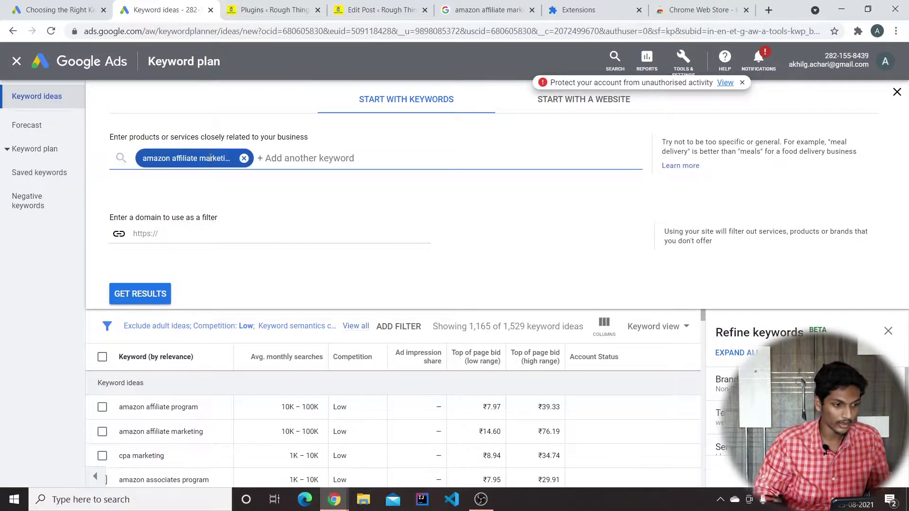
click(116, 293)
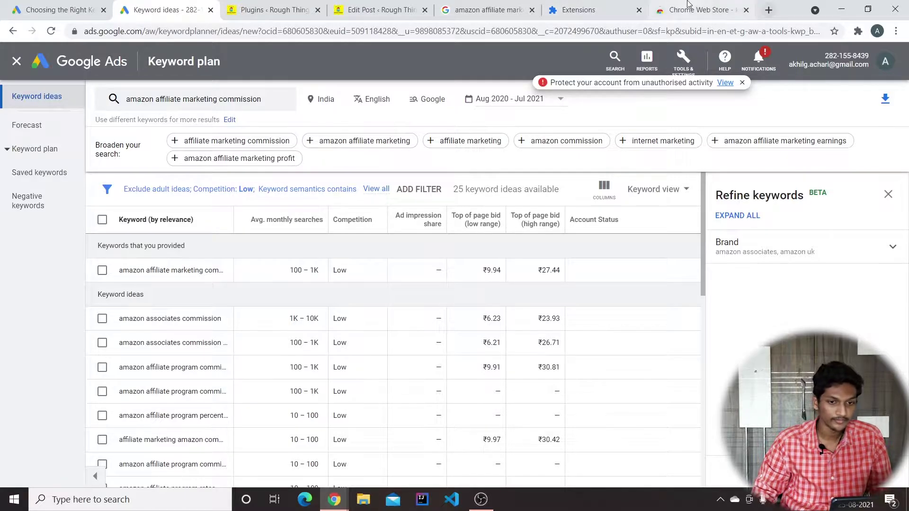
Switch to the Chrome Web Store and open the listing of Keywords Everywhere - Keyword Tool
click(698, 10)
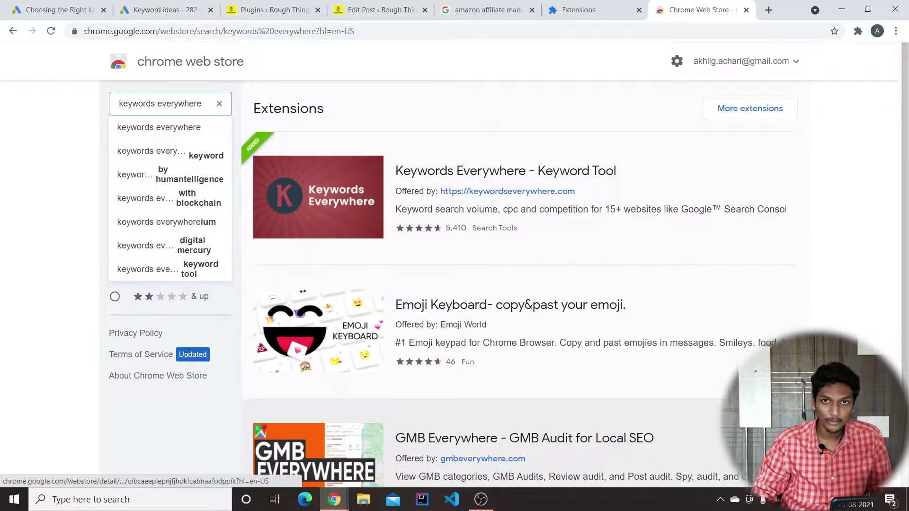
click(342, 141)
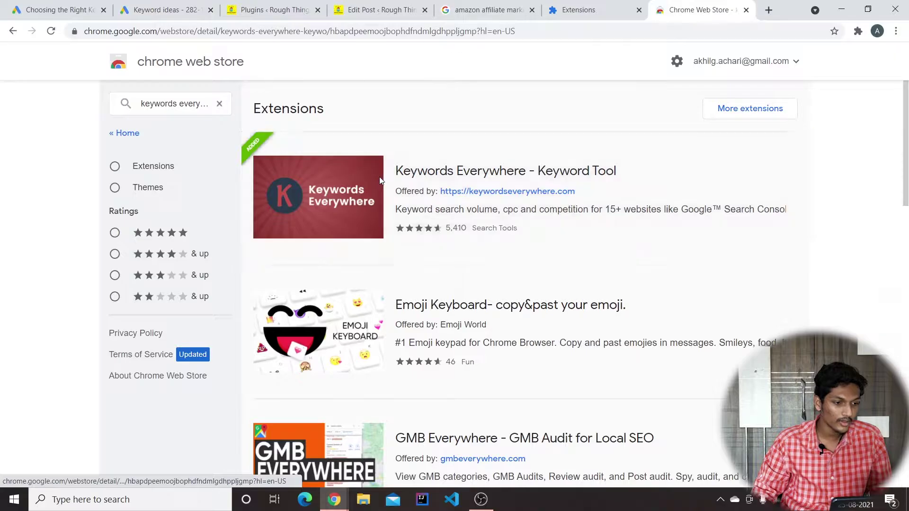
Return to the Google results for "amazon affiliate marketing", view the Amazon.com Associates Central page and go back to the results
click(468, 9)
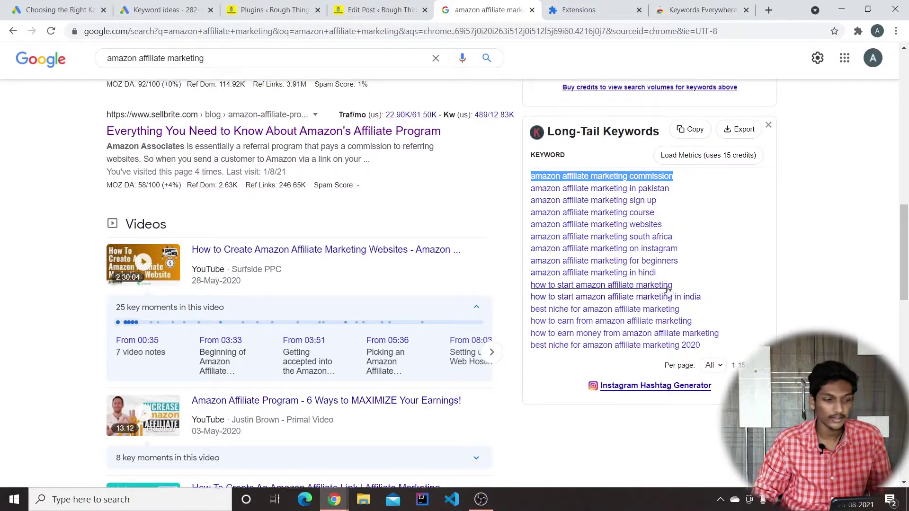
scroll(498, 319, up, 11)
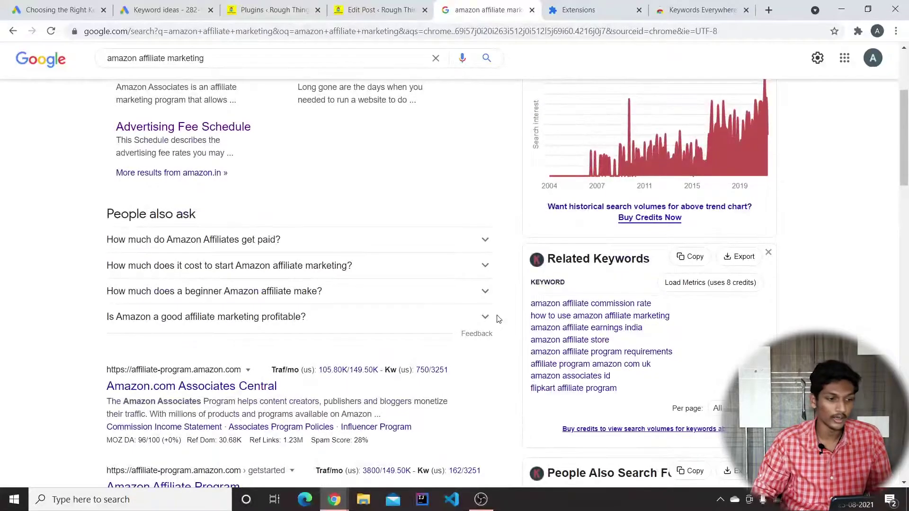
scroll(497, 319, up, 4)
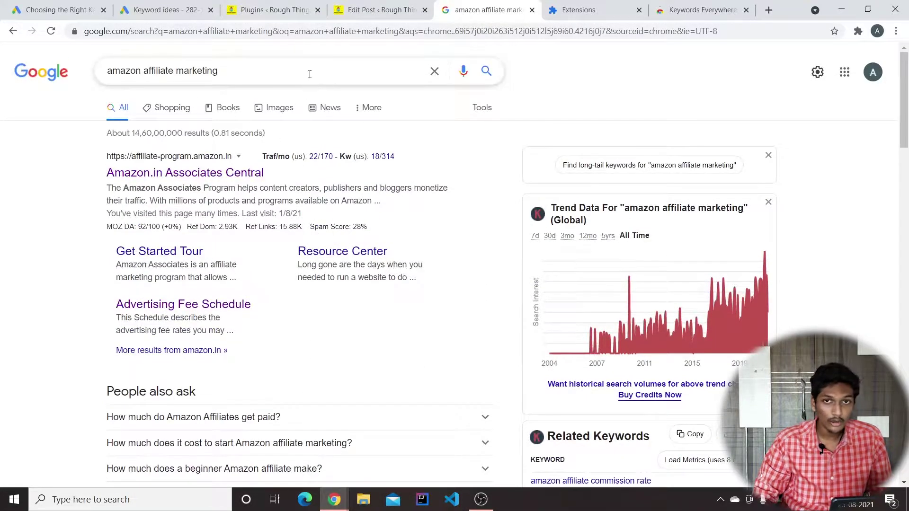
scroll(494, 479, down, 13)
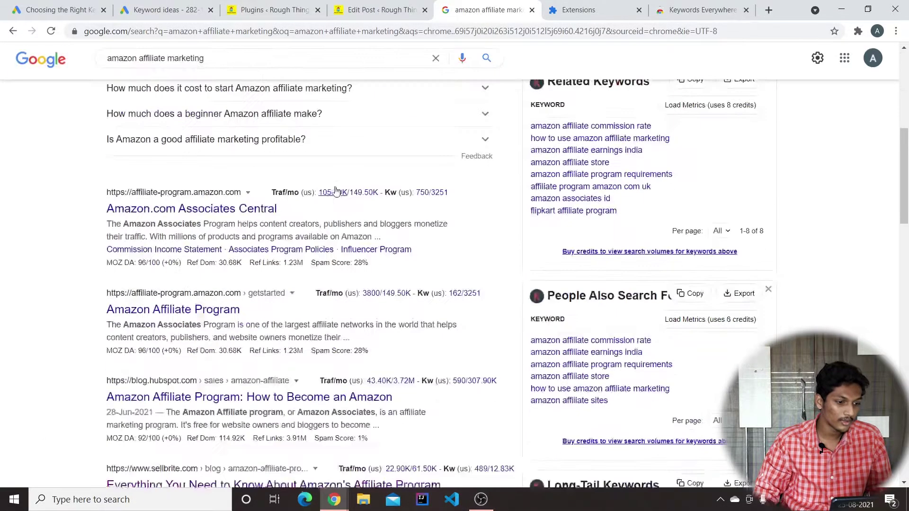
scroll(210, 145, up, 4)
click(211, 146)
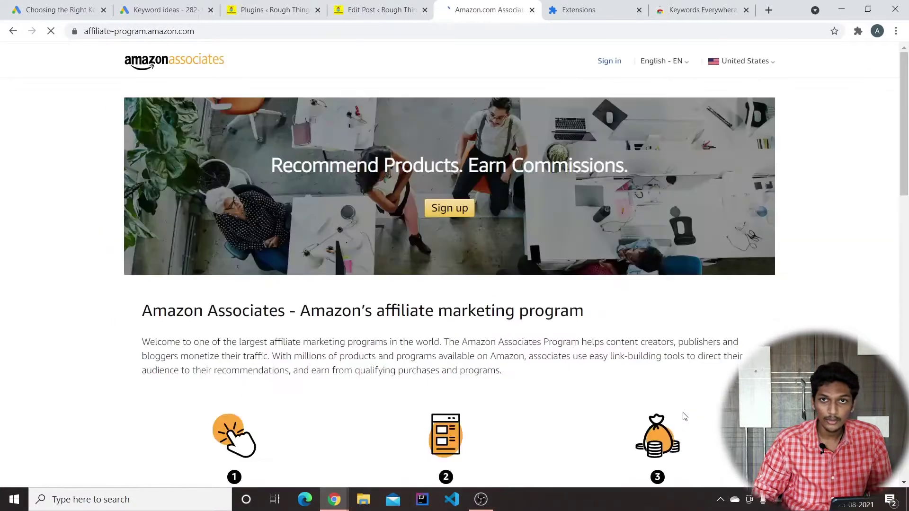
scroll(681, 413, down, 5)
click(13, 32)
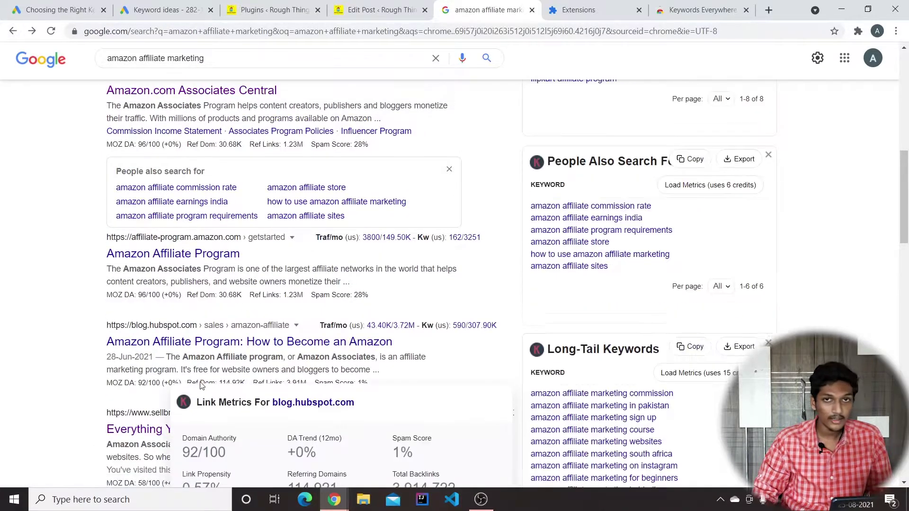
Open the Sellbrite article "Everything You Need to Know About Amazon's Affiliate Program" from the results and look through it
scroll(201, 383, down, 3)
click(162, 297)
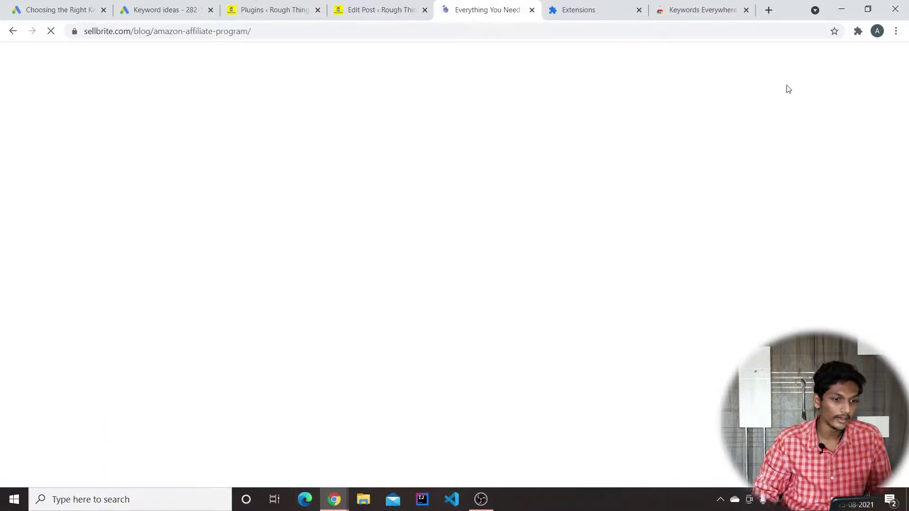
scroll(549, 166, down, 10)
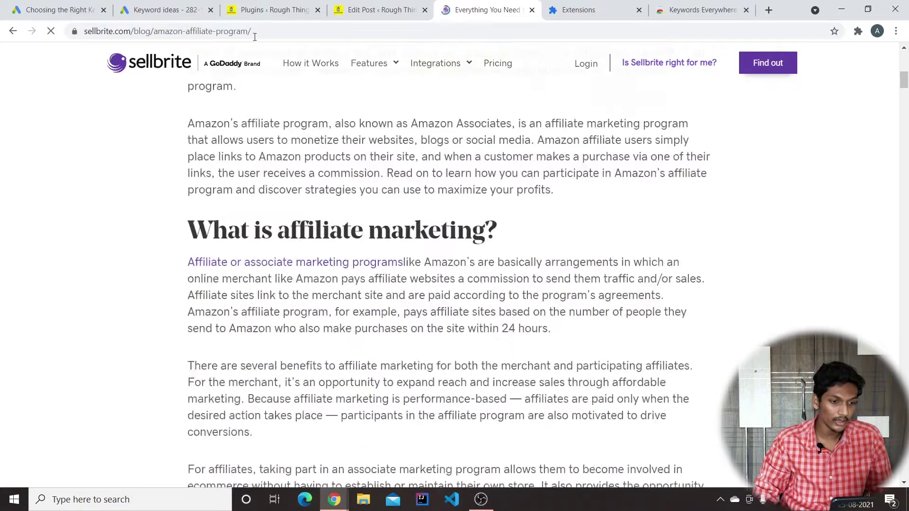
View the Amazon affiliate post in the WordPress editor, and open the site's page for adding new plugins
click(381, 10)
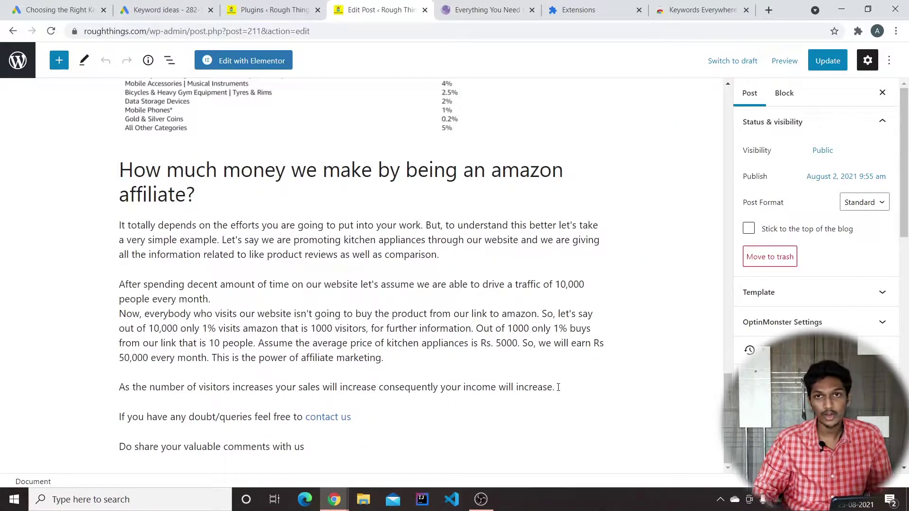
click(278, 9)
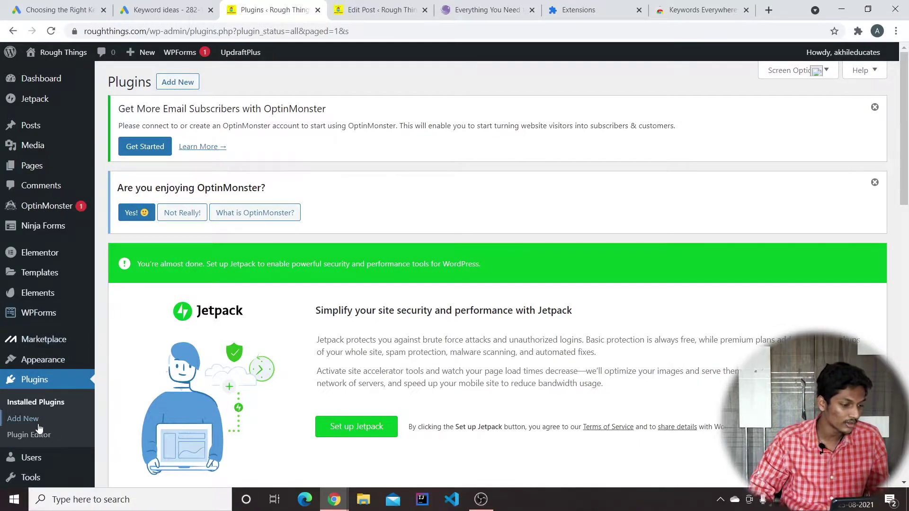
scroll(37, 321, down, 2)
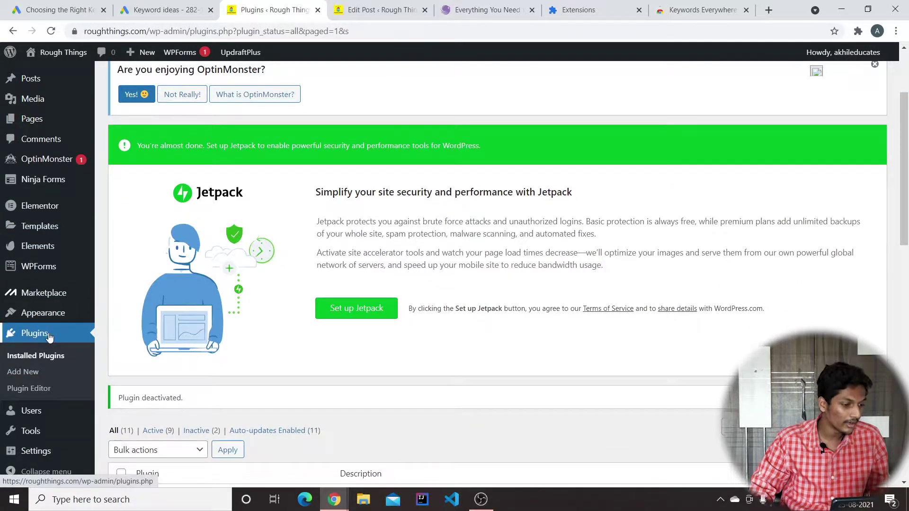
click(38, 370)
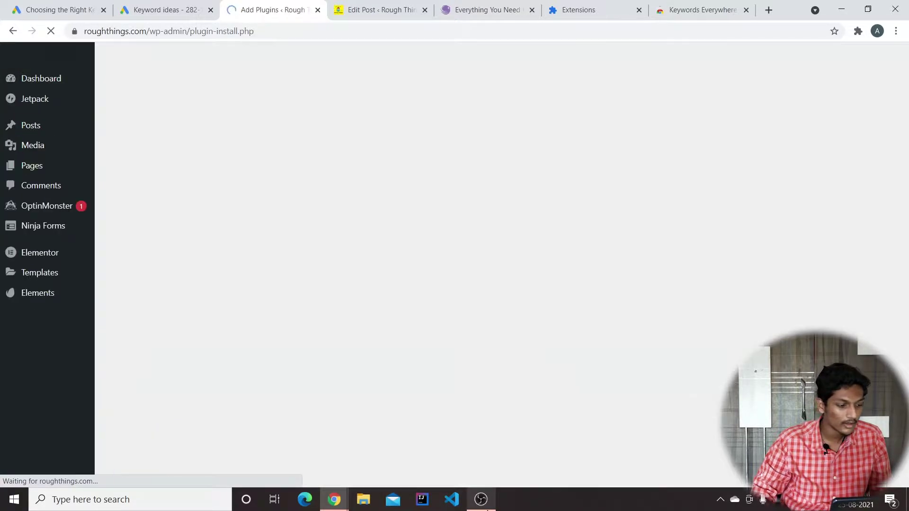
mouse_move(487, 509)
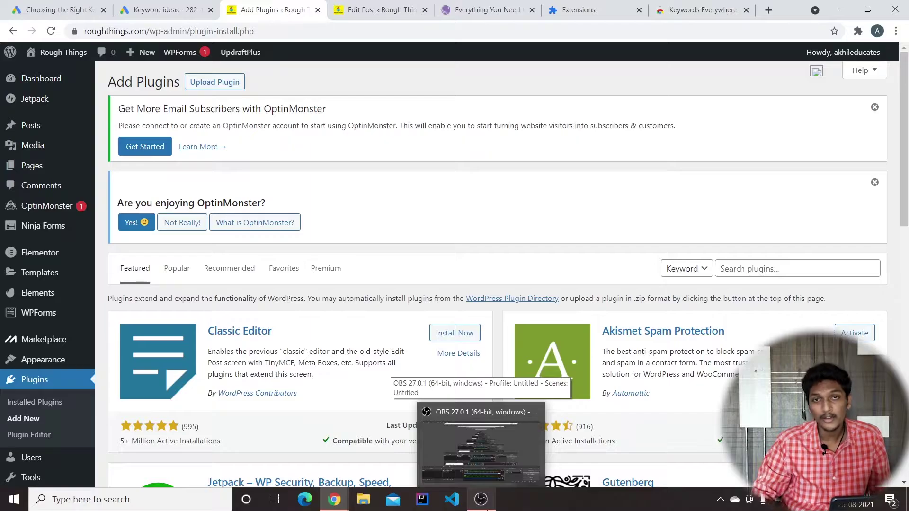
Search the WordPress plugins for "yoast seo" and install Yoast SEO, going back to the post being edited
click(846, 268)
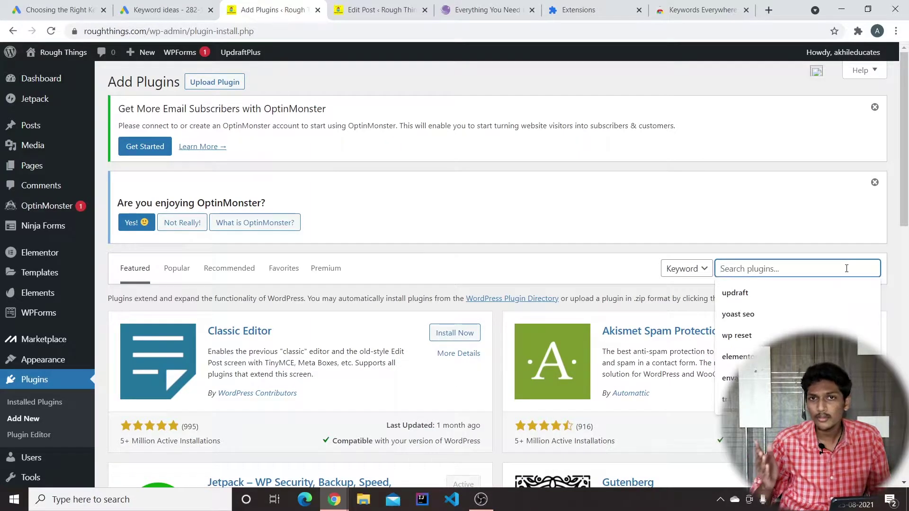
text(yoas)
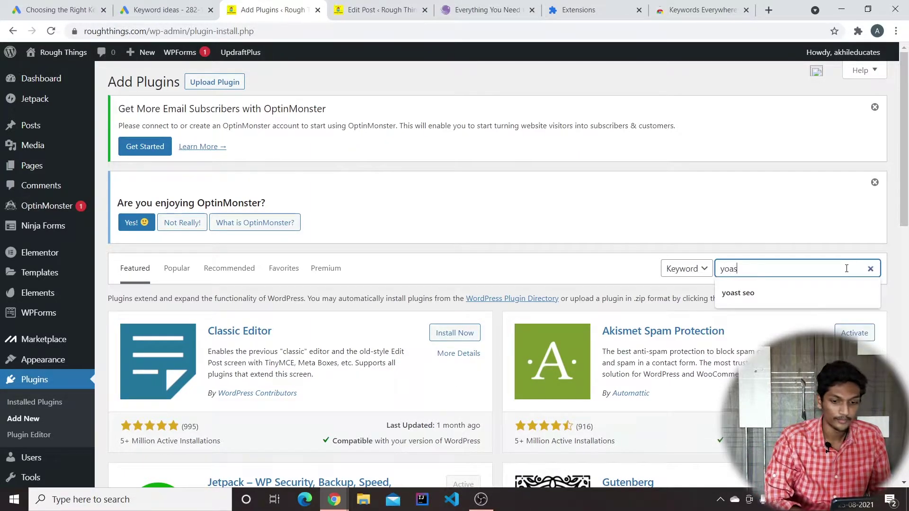
text(t seo)
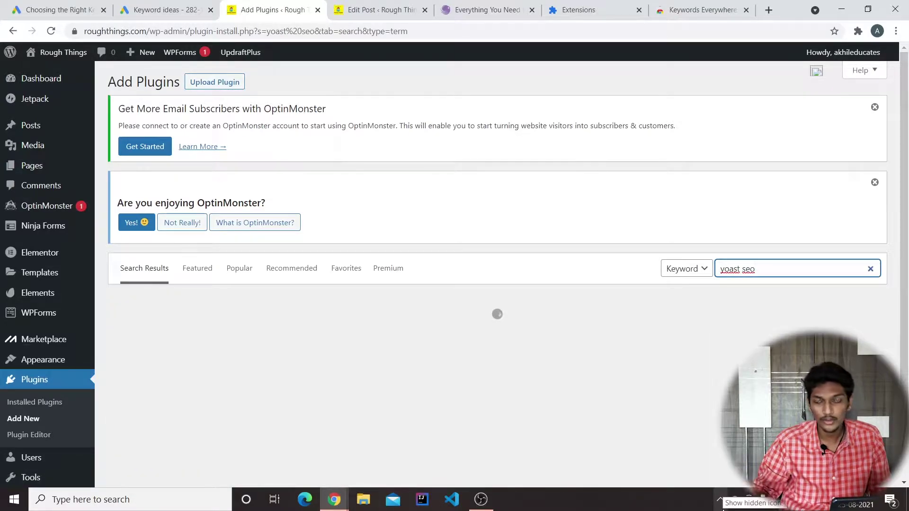
scroll(488, 245, down, 2)
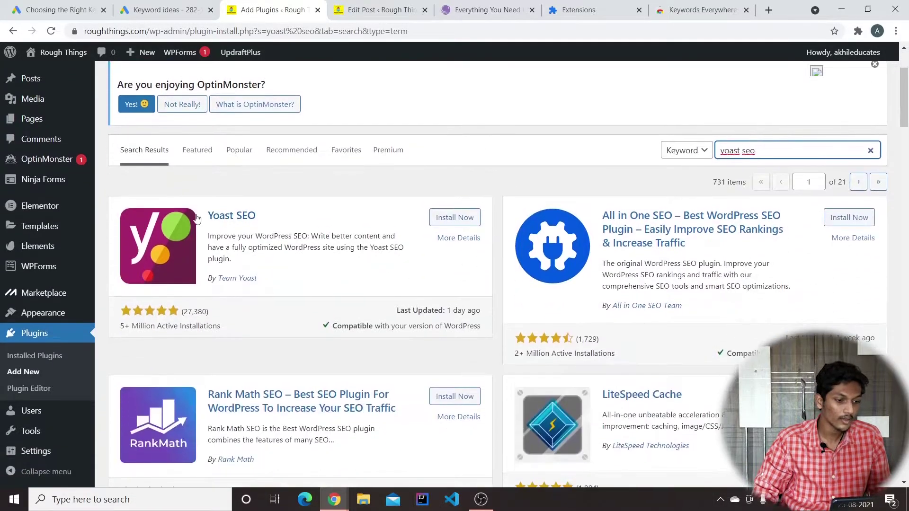
click(450, 225)
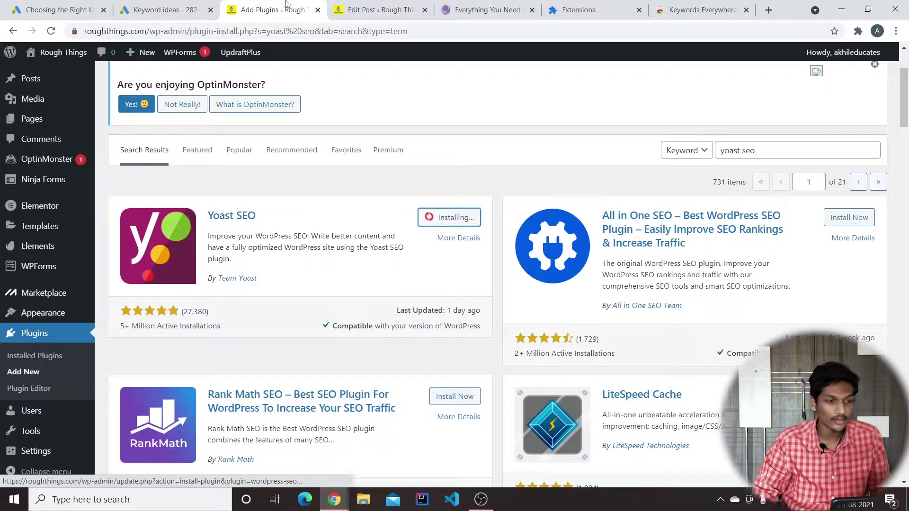
click(389, 6)
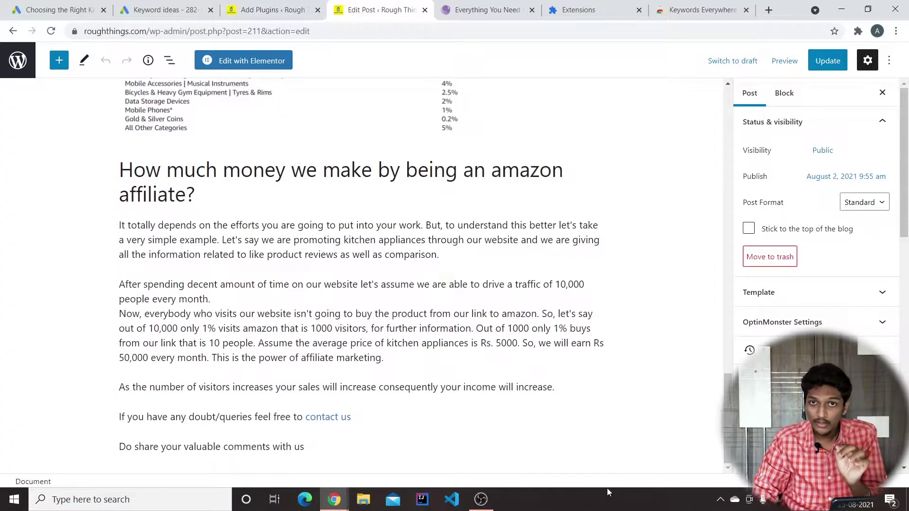
Look through the Amazon affiliate post's headings and text in the editor, from its end back to its title
scroll(670, 297, up, 15)
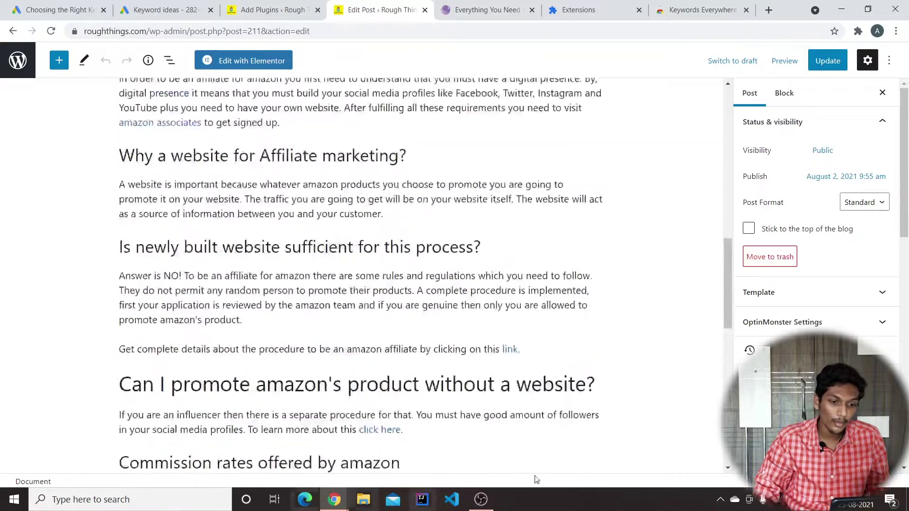
scroll(489, 233, up, 9)
scroll(503, 215, down, 5)
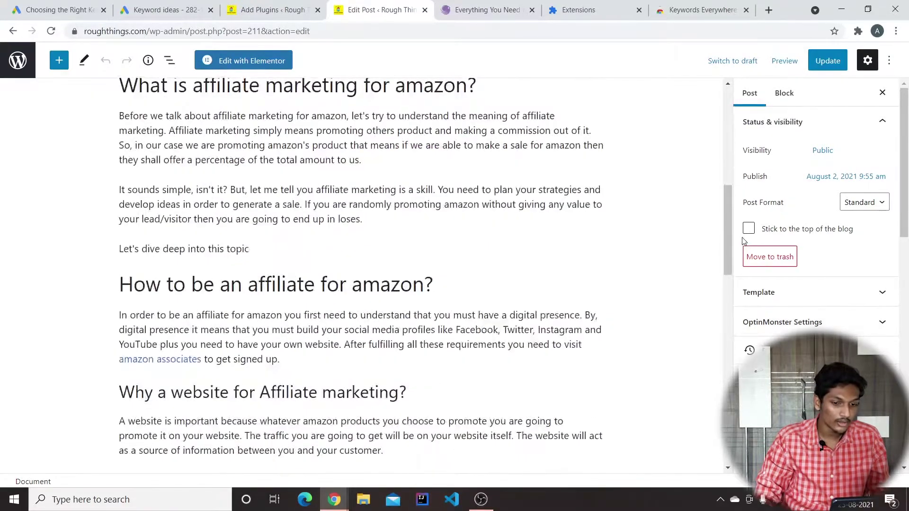
scroll(720, 219, down, 15)
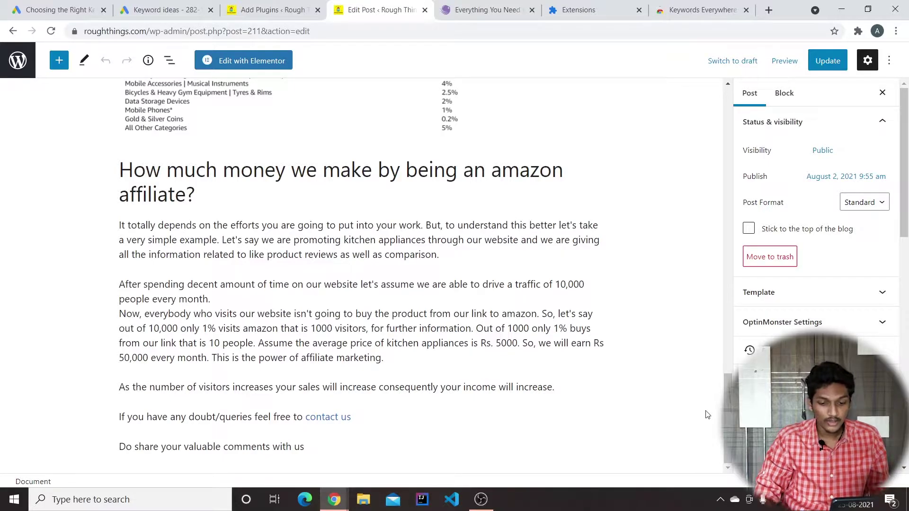
drag(727, 403, 723, 68)
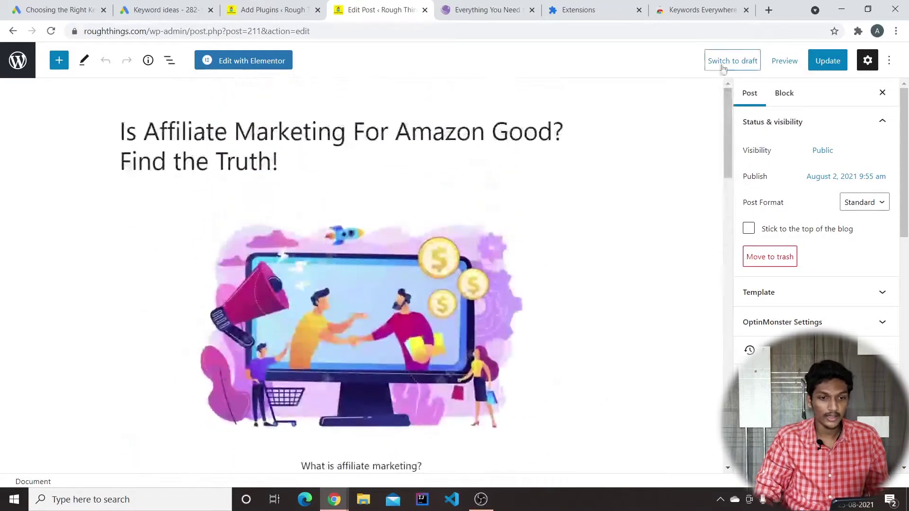
Activate the installed Yoast SEO plugin on the site and reload the Amazon affiliate post's editing page
click(272, 9)
scroll(272, 153, down, 3)
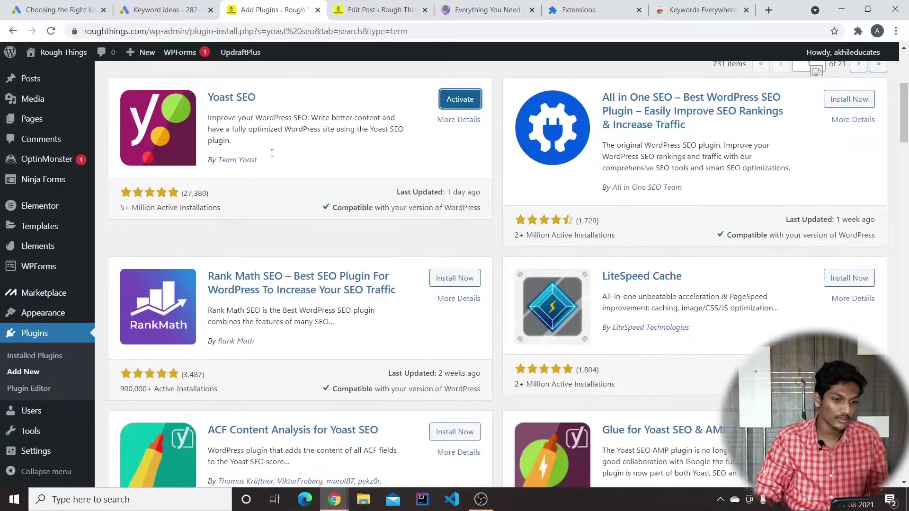
click(472, 99)
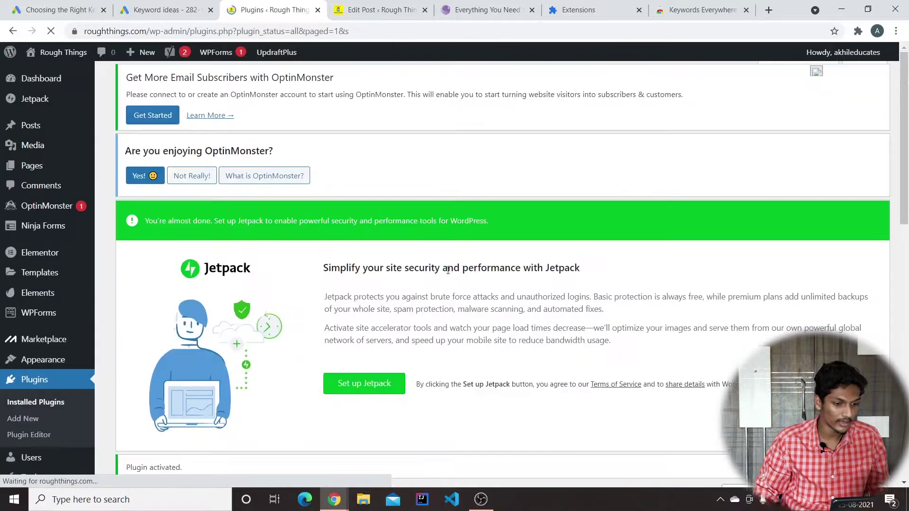
scroll(447, 271, down, 15)
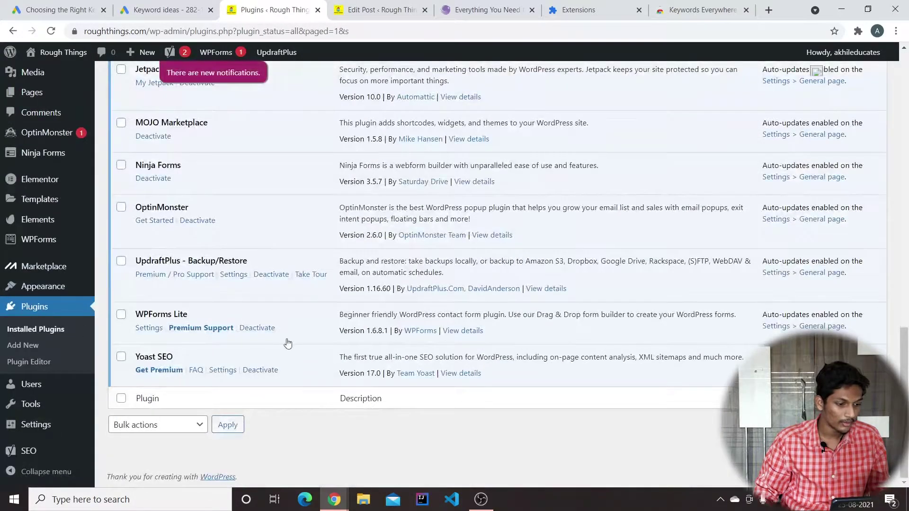
click(386, 10)
click(47, 34)
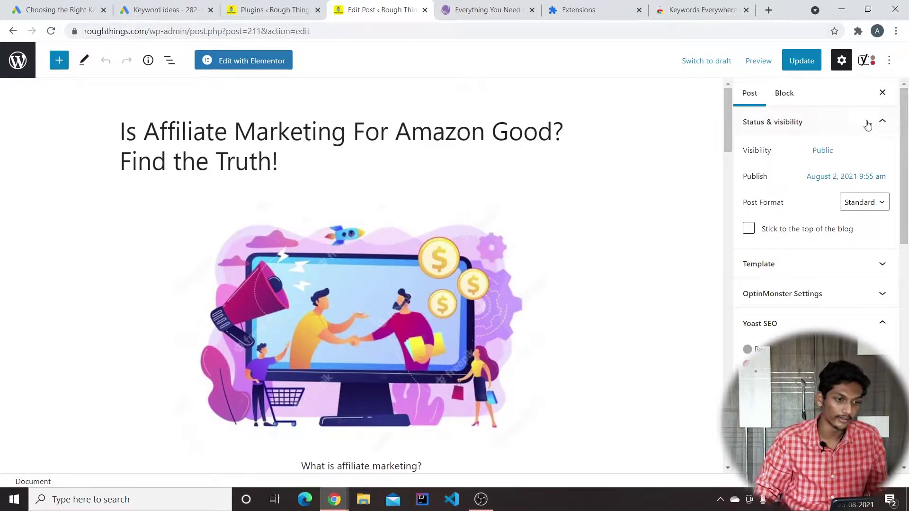
Examine the Yoast SEO section below the post, including the focus keyphrase, Google preview, SEO title, slug and meta description
drag(728, 122, 729, 390)
scroll(596, 154, up, 2)
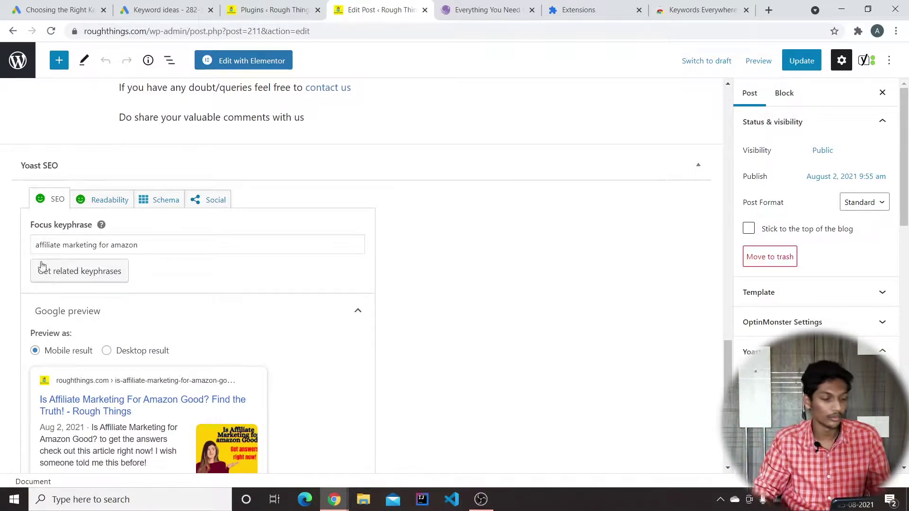
scroll(495, 121, up, 1)
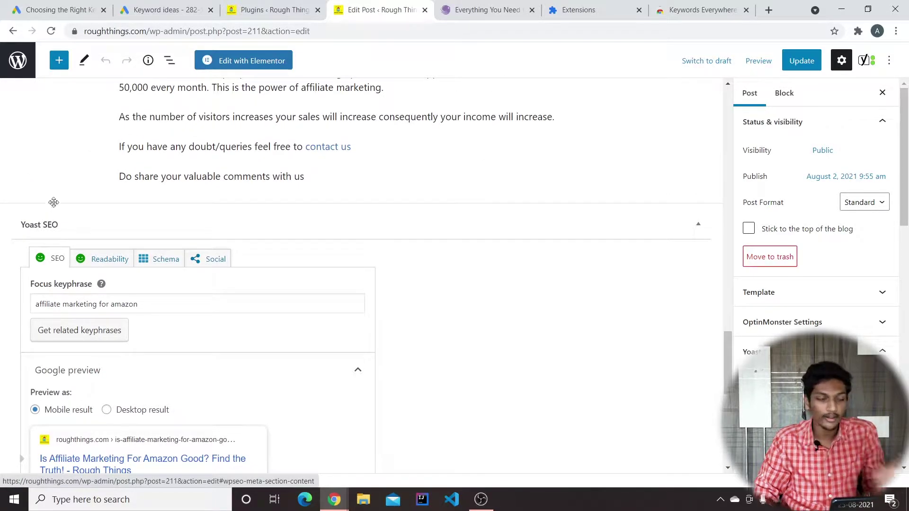
scroll(52, 204, down, 1)
scroll(247, 211, down, 2)
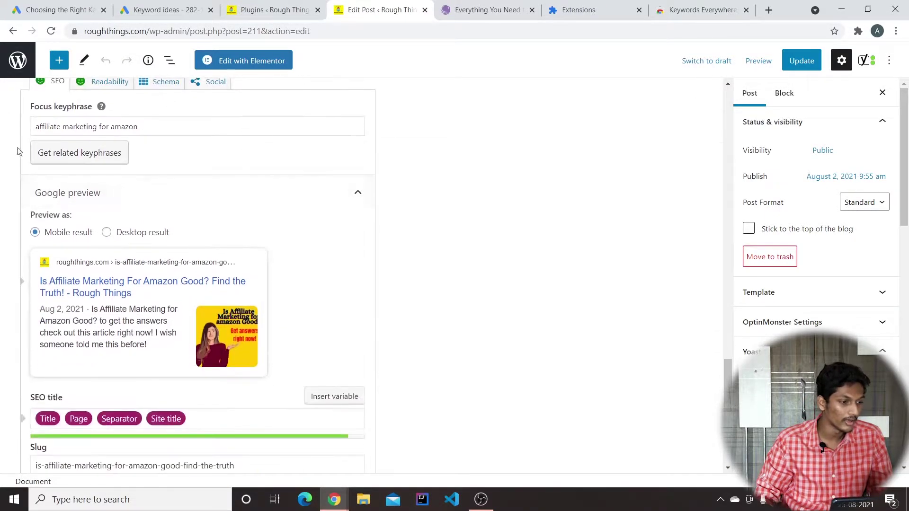
scroll(492, 292, up, 5)
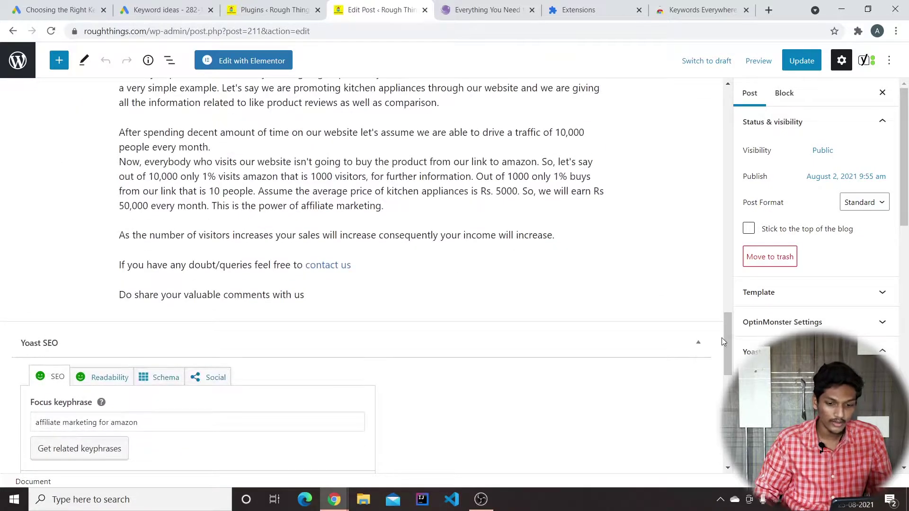
drag(726, 334, 692, 114)
scroll(405, 155, down, 4)
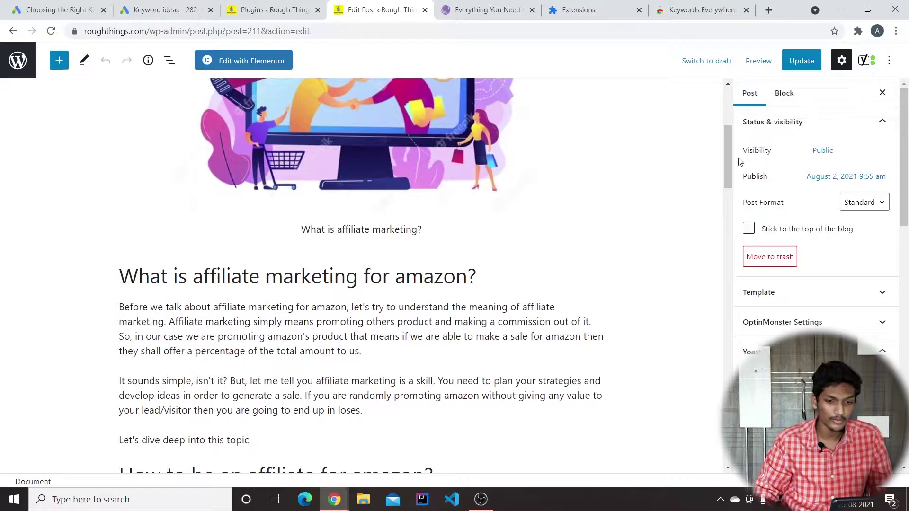
drag(727, 185, 760, 404)
scroll(658, 294, down, 4)
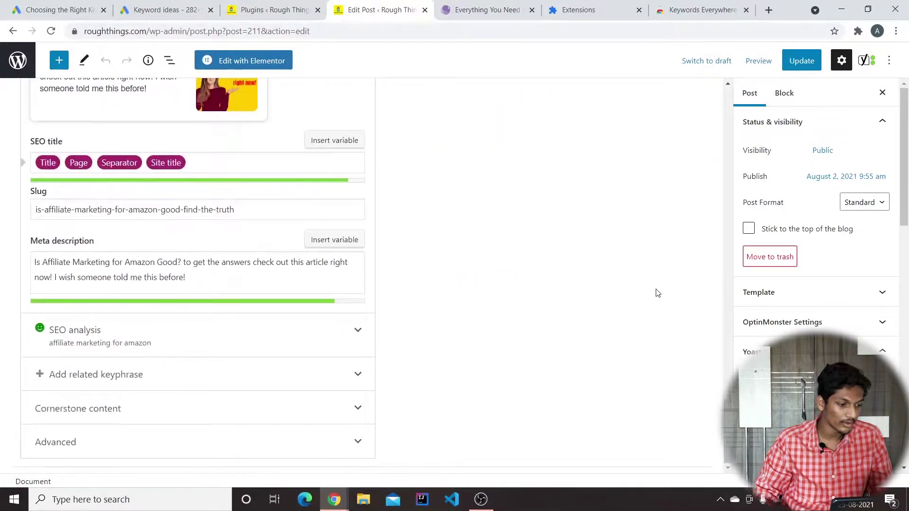
Expand the post's Yoast SEO analysis and review the individual analysis results for the focus keyphrase
click(71, 345)
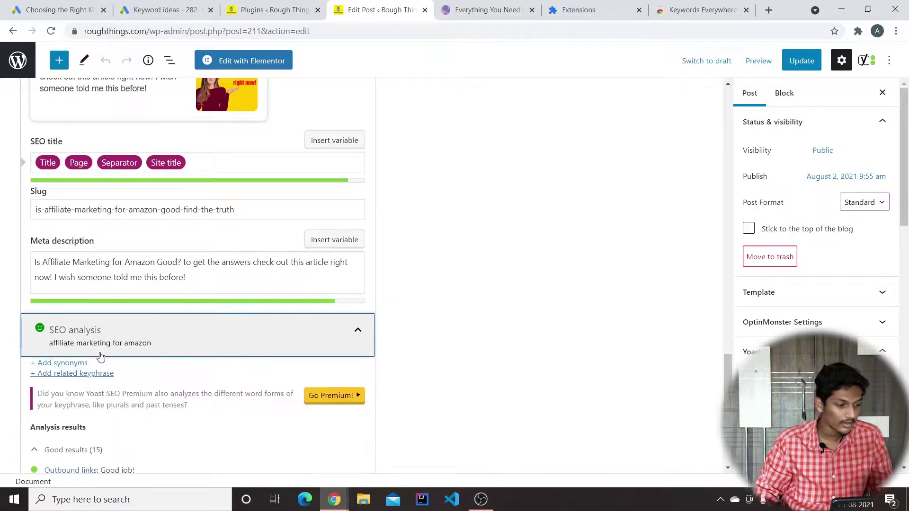
scroll(429, 203, down, 4)
scroll(451, 148, down, 4)
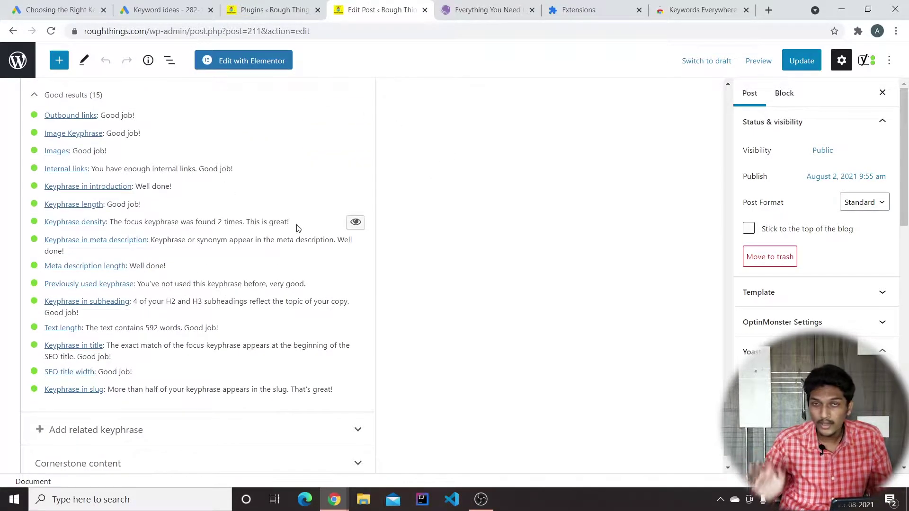
scroll(297, 229, up, 3)
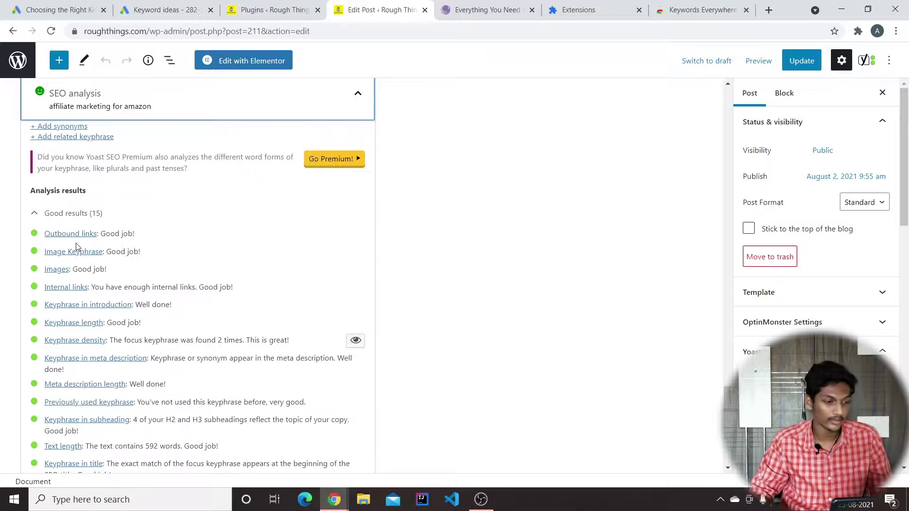
scroll(118, 230, up, 3)
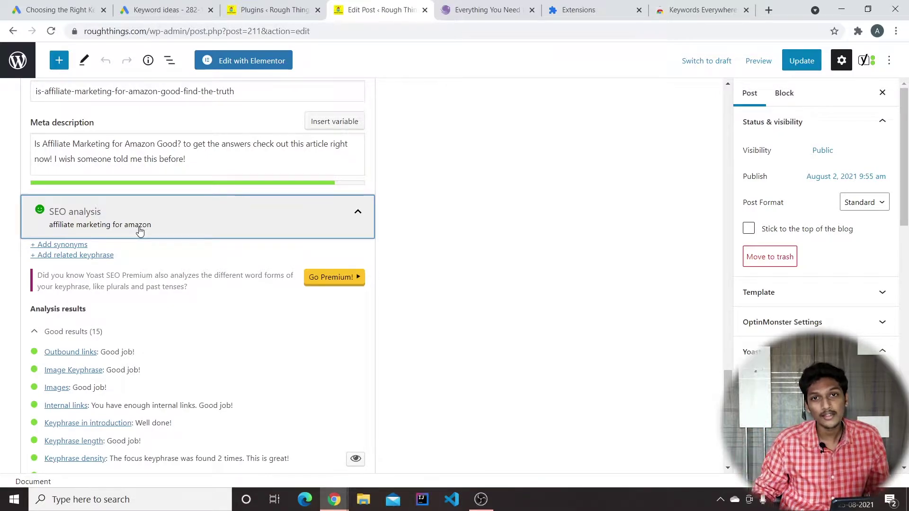
scroll(392, 226, up, 4)
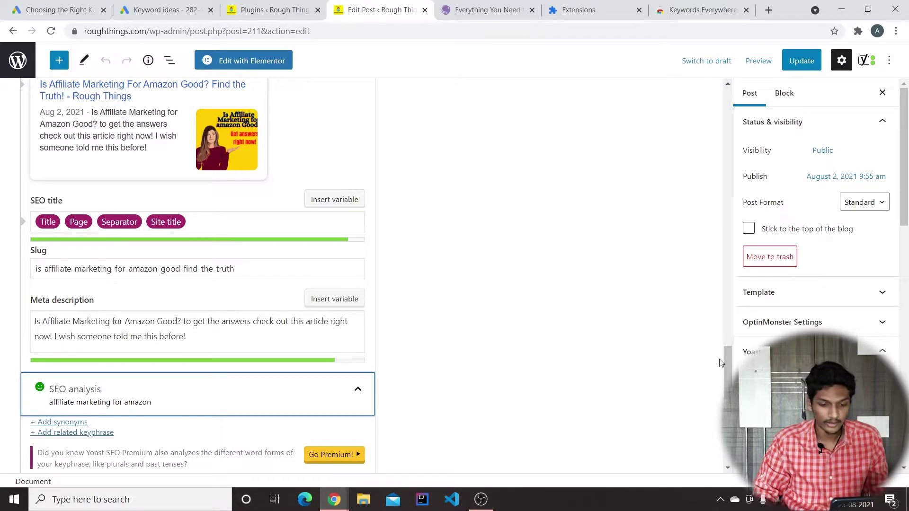
click(729, 374)
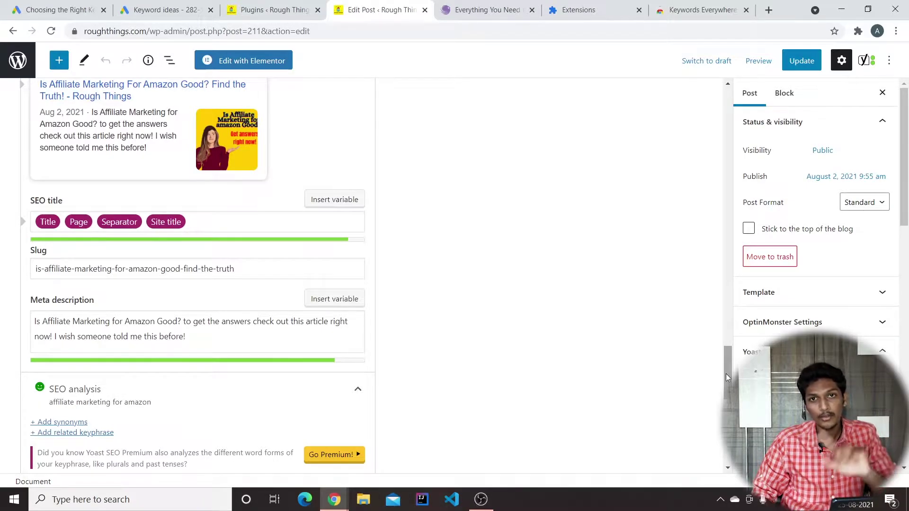
Highlight the heading "How to be an affiliate for amazon?" and inspect the settings of the "amazon associates" link in the paragraph below it
drag(728, 377, 740, 191)
click(482, 182)
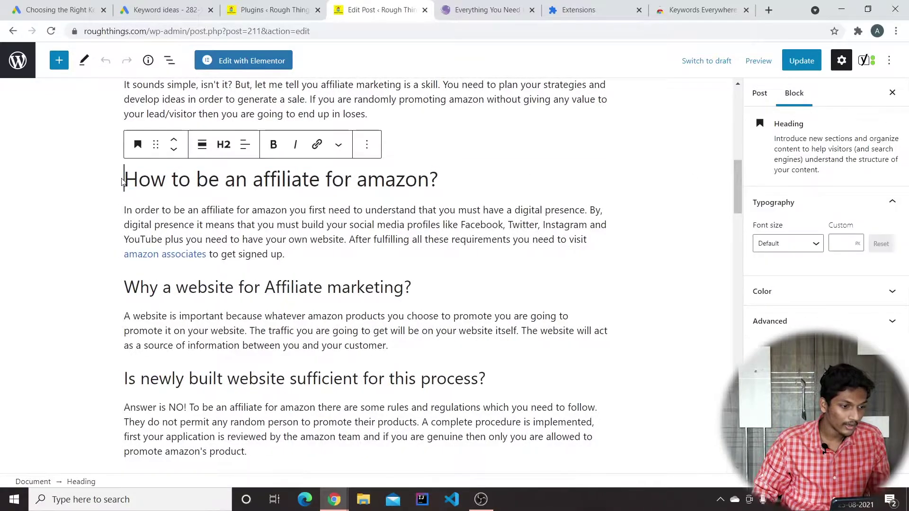
drag(481, 180, 126, 181)
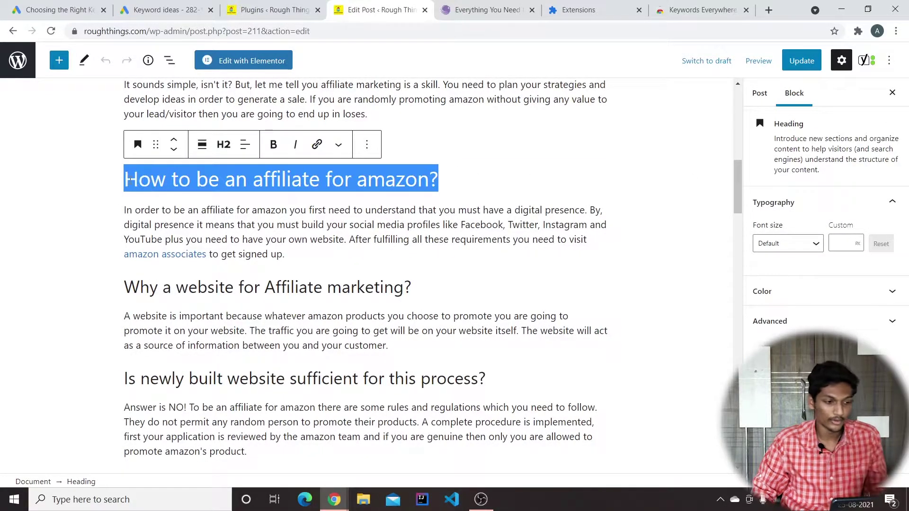
click(213, 255)
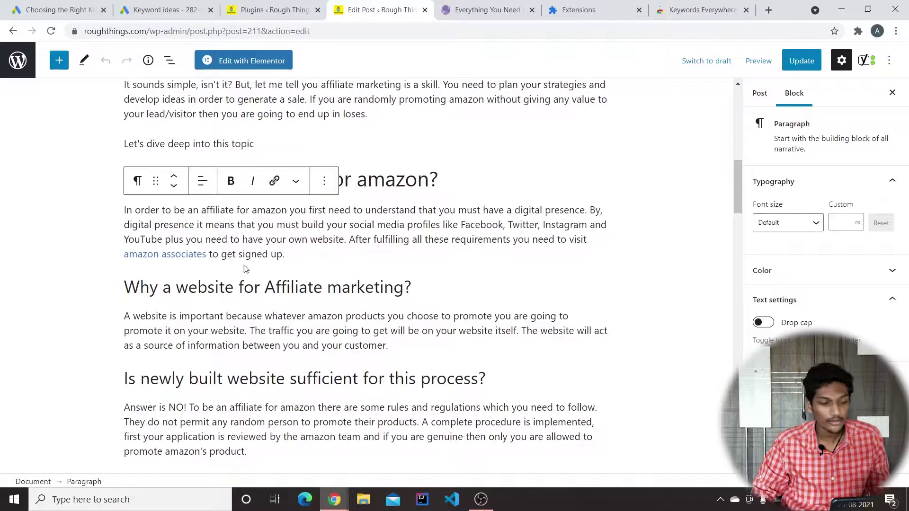
click(282, 269)
click(733, 269)
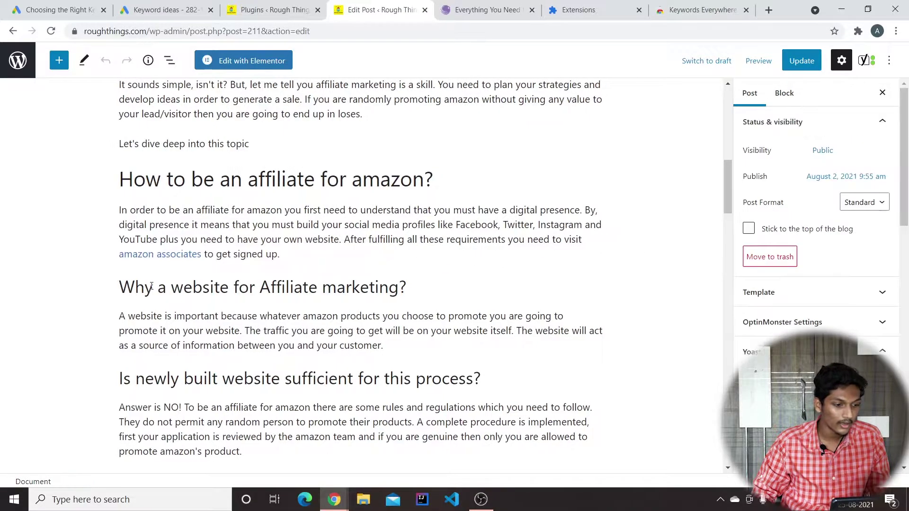
click(190, 260)
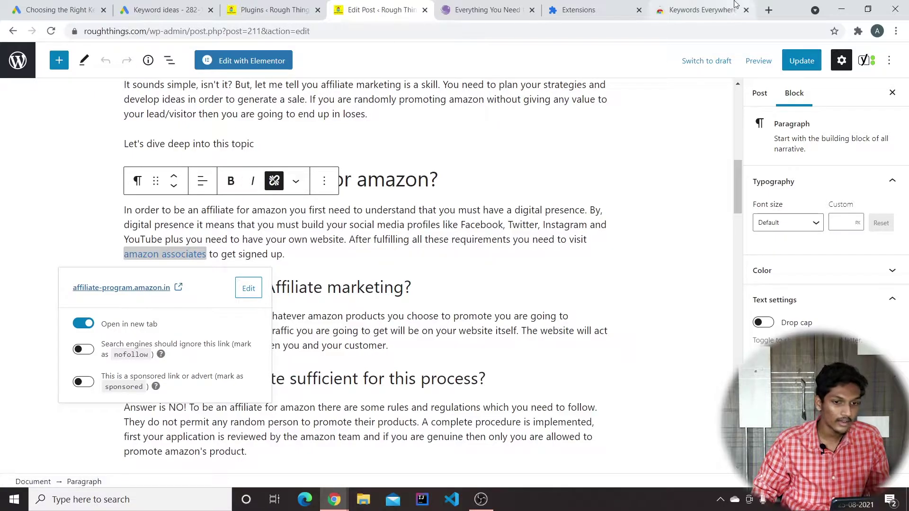
Search Google for "amazon associates" in a new browser tab, open Amazon.in Associates Central and select its web address
click(769, 10)
text(am)
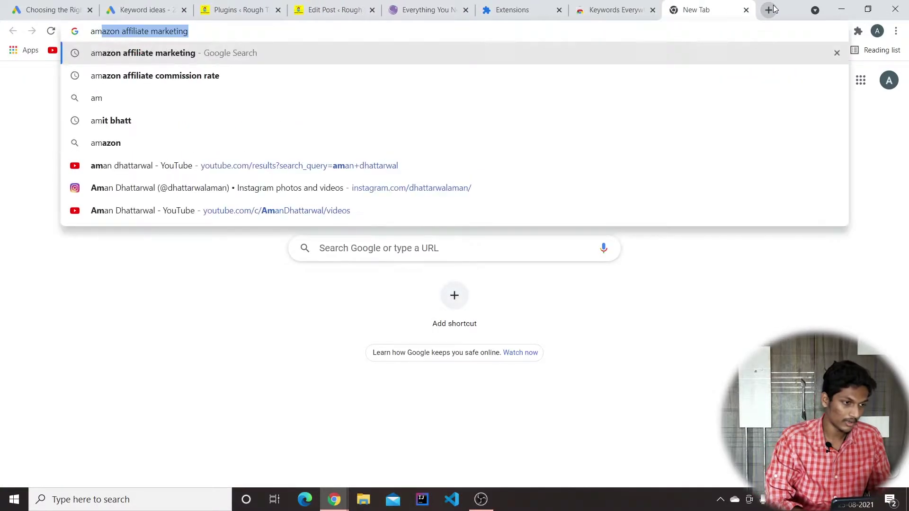
text(azon ass)
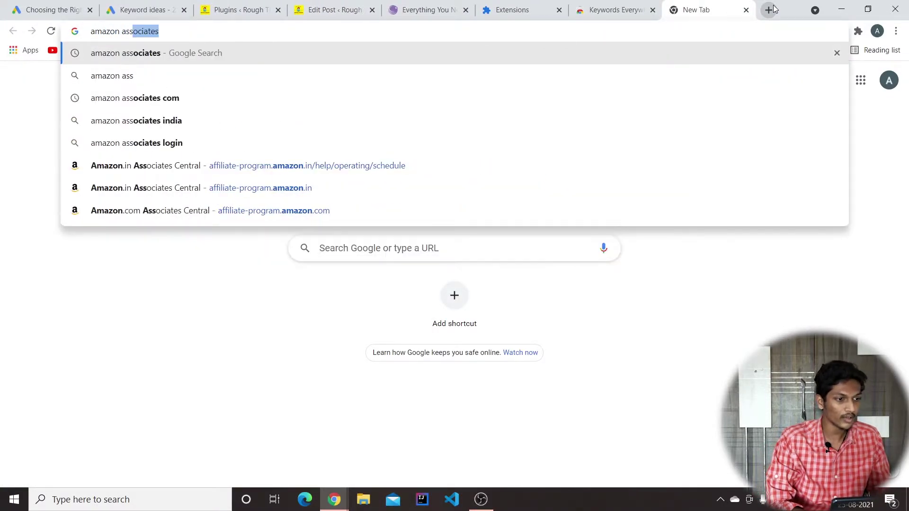
key(Return)
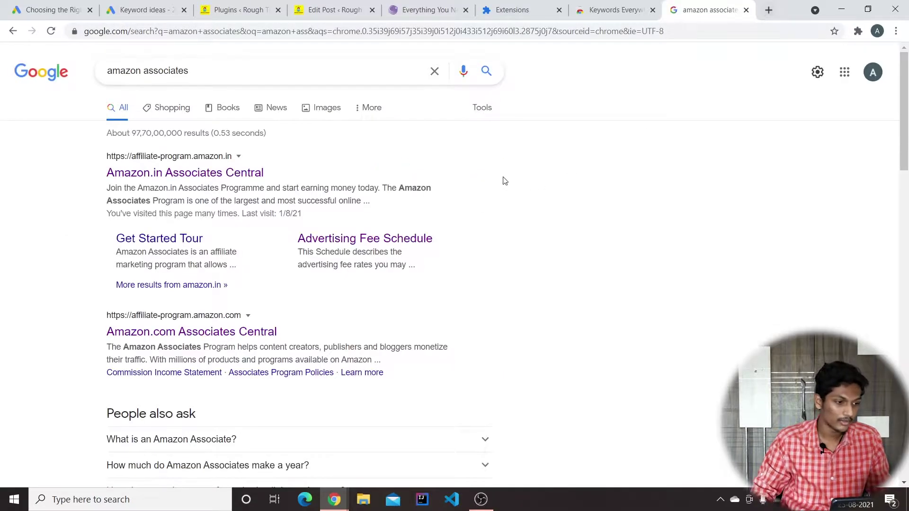
click(176, 166)
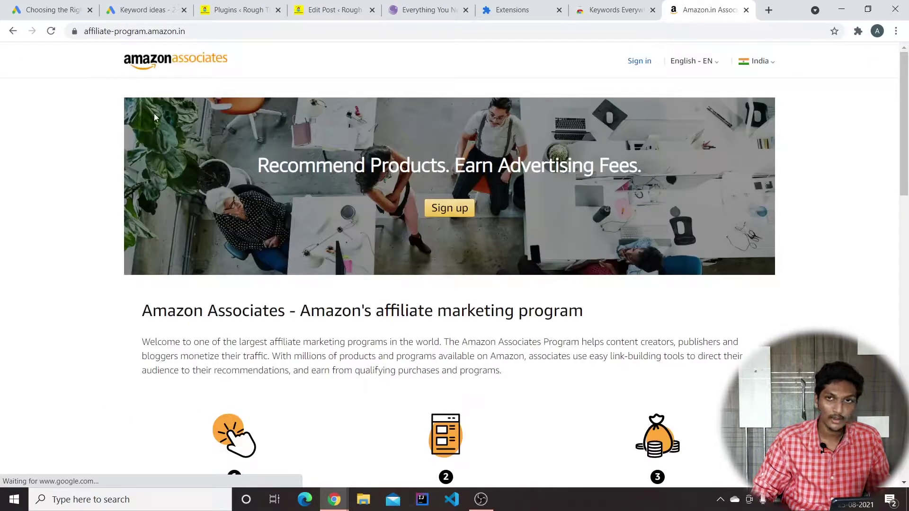
click(194, 32)
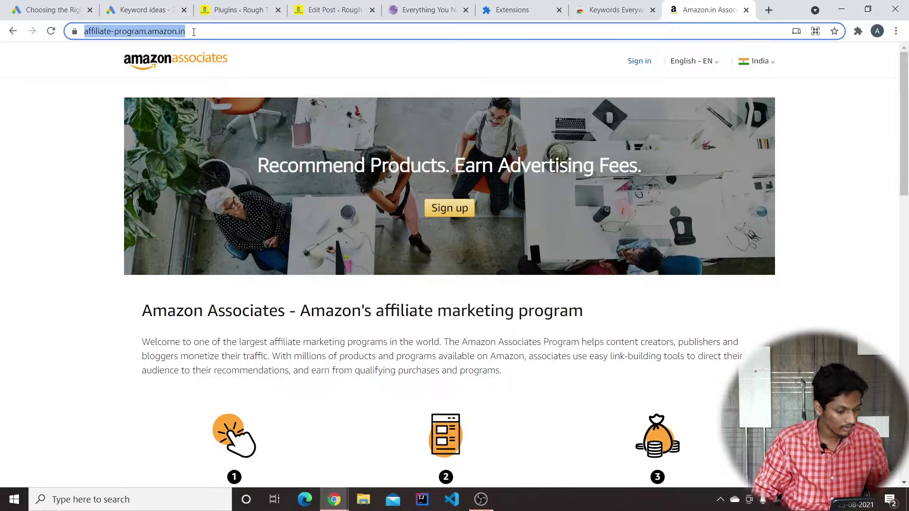
click(148, 7)
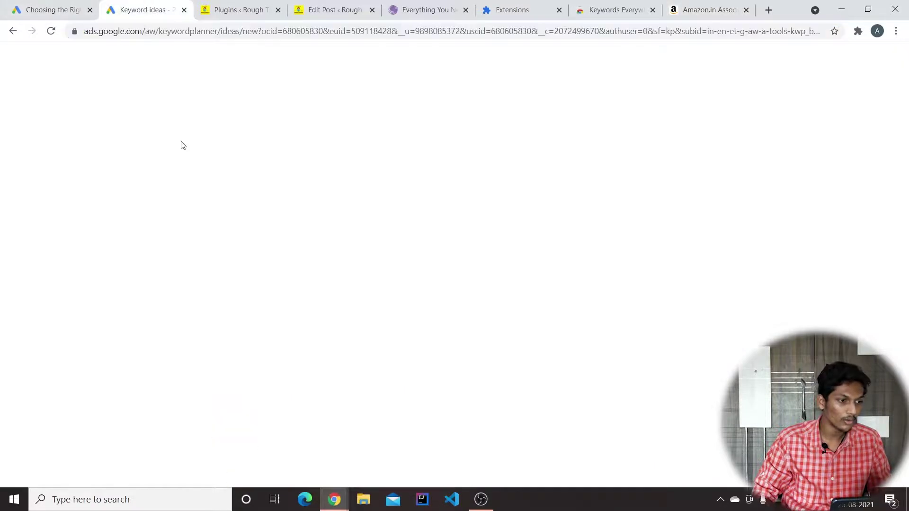
click(286, 6)
click(304, 7)
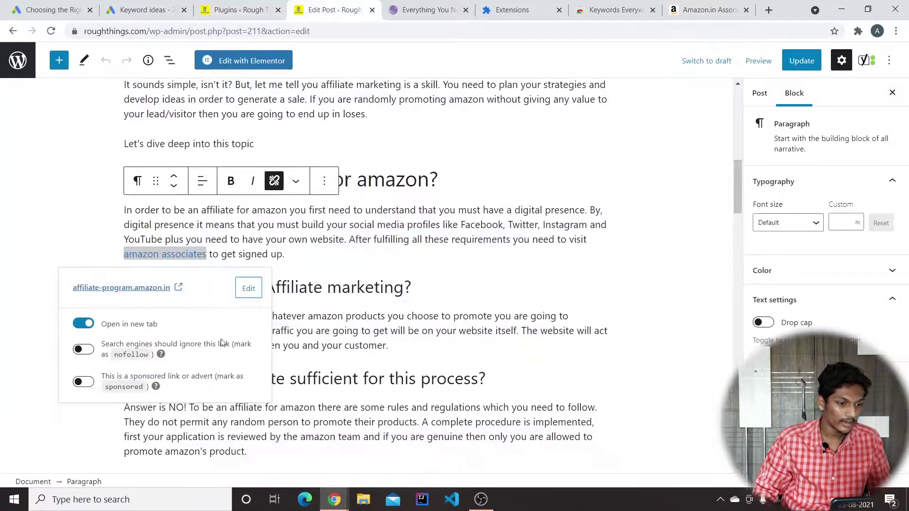
scroll(330, 242, down, 1)
click(664, 188)
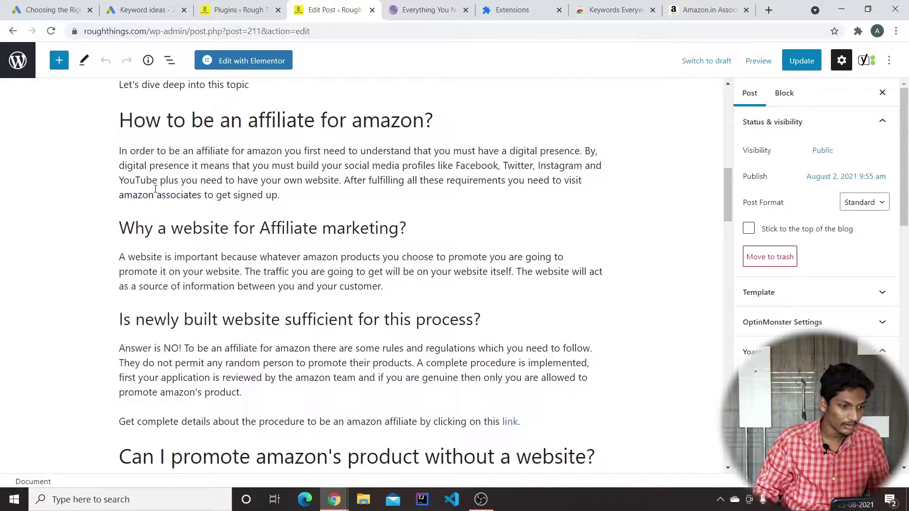
click(191, 195)
click(246, 228)
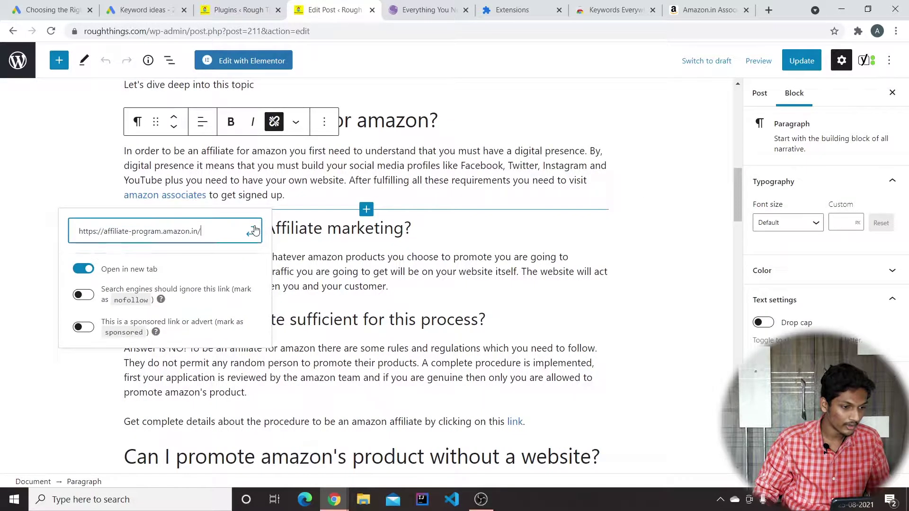
drag(221, 224, 2, 264)
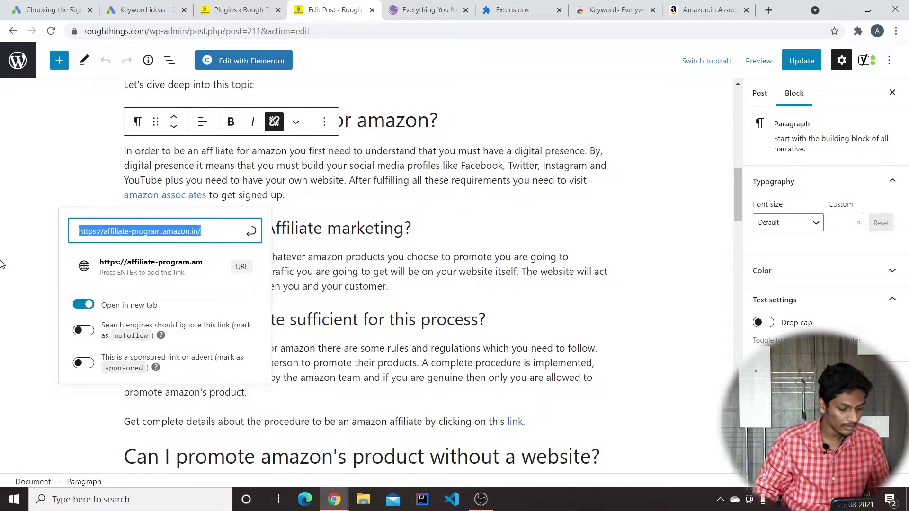
key(Right)
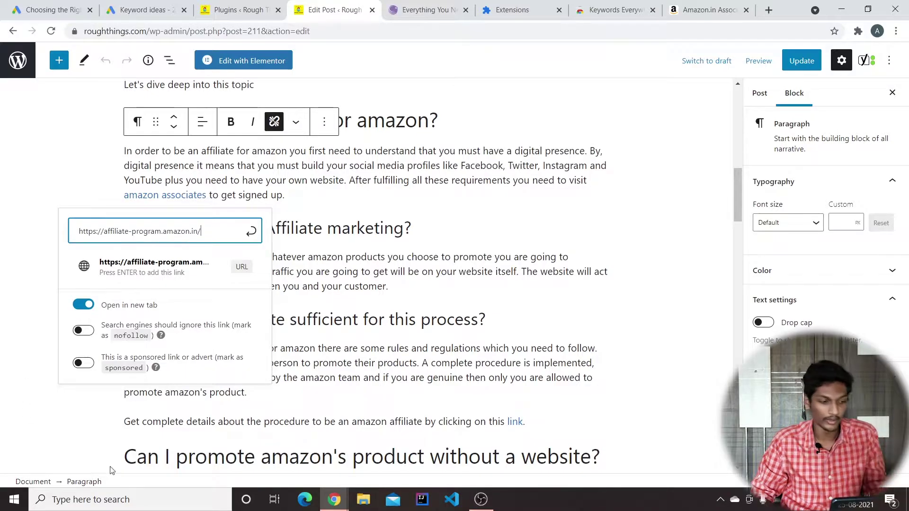
key(Return)
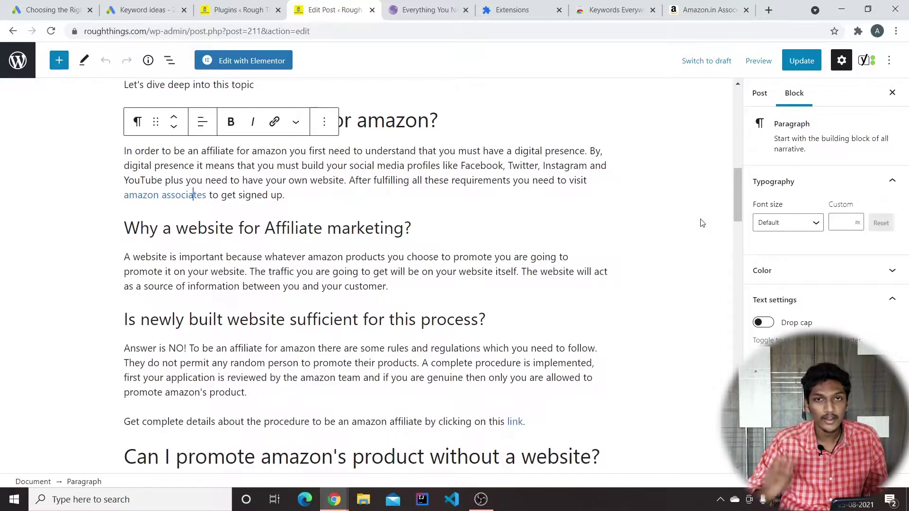
Review the Yoast SEO analysis results below the post, including the outbound links and internal links checks
scroll(678, 236, down, 15)
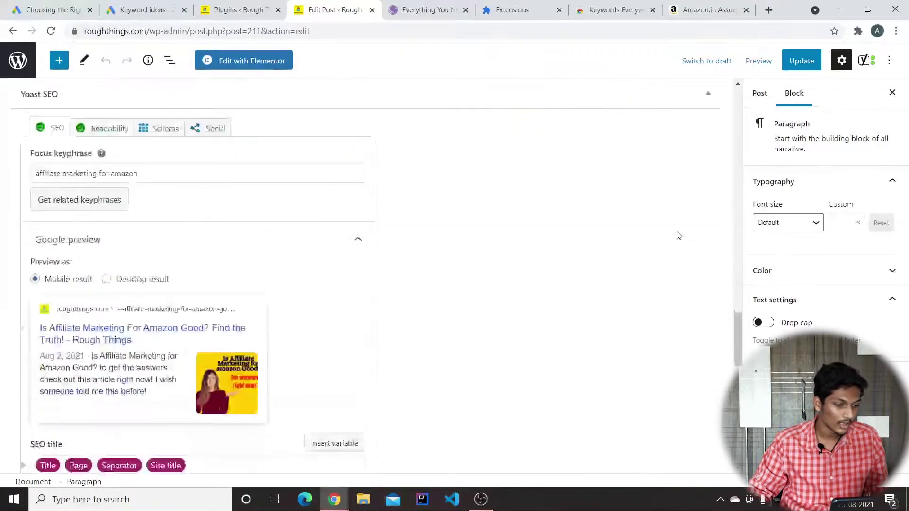
scroll(677, 235, down, 14)
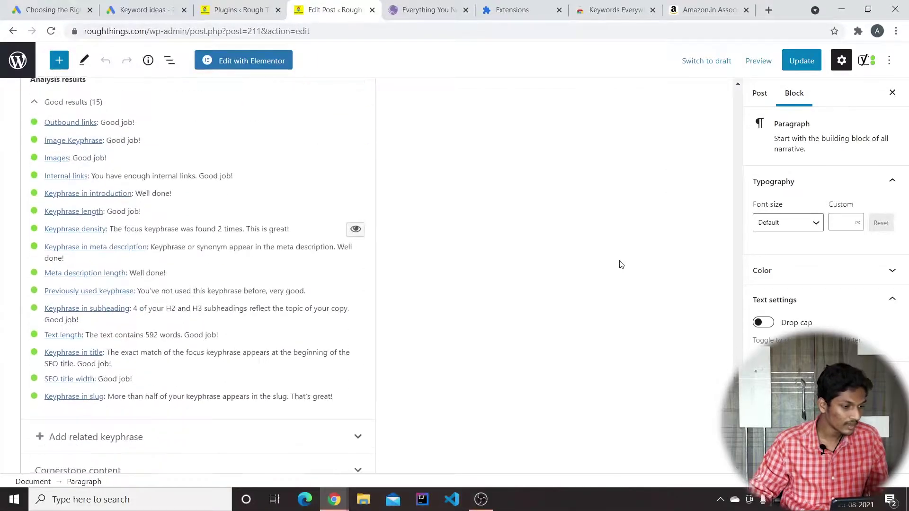
scroll(188, 117, up, 1)
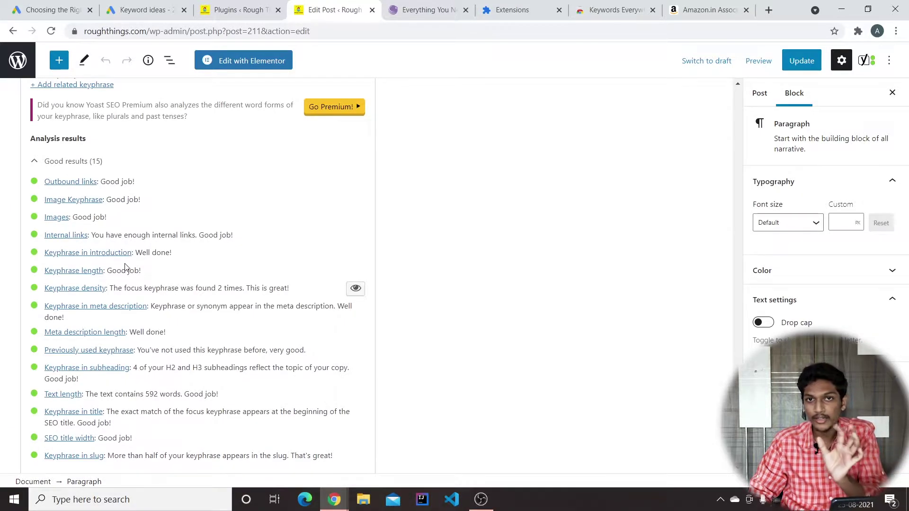
scroll(730, 235, up, 15)
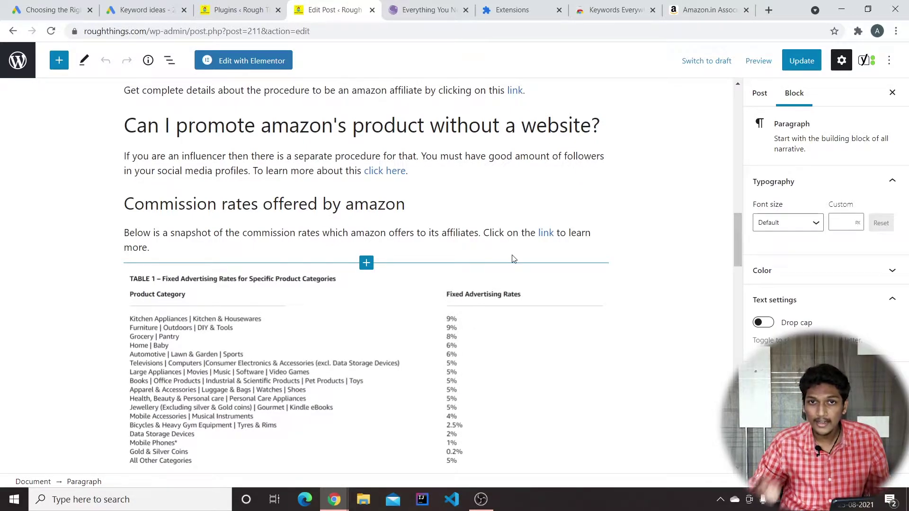
scroll(437, 183, down, 15)
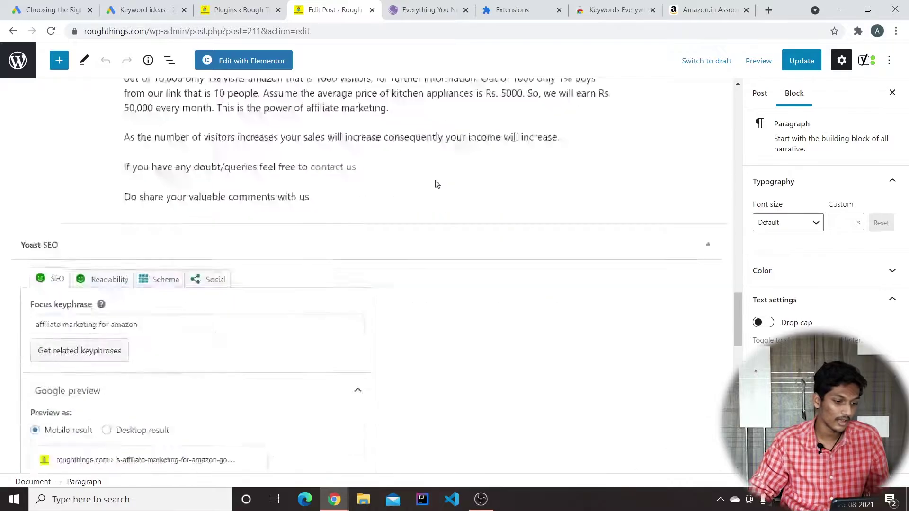
Locate "contact us" near the post's end, open the Rough Things site in a new tab and select its Contact page's web address
scroll(439, 182, up, 5)
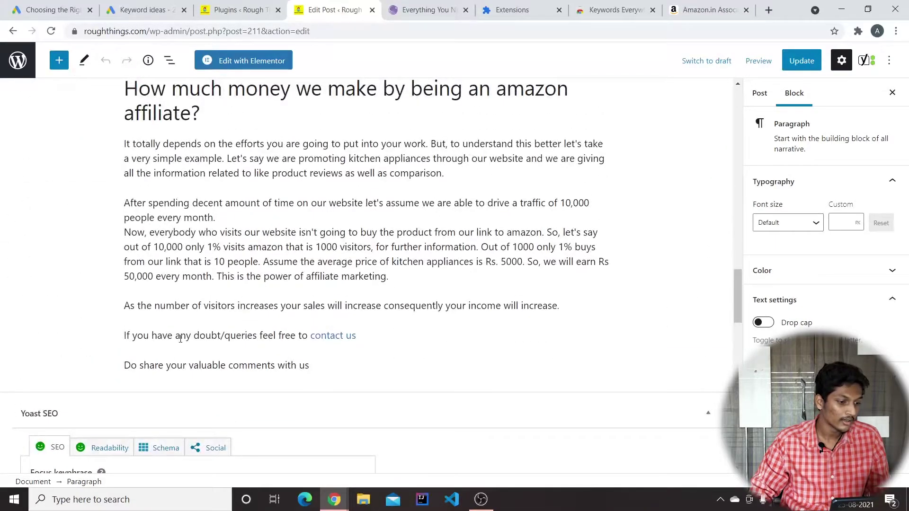
click(179, 336)
click(372, 332)
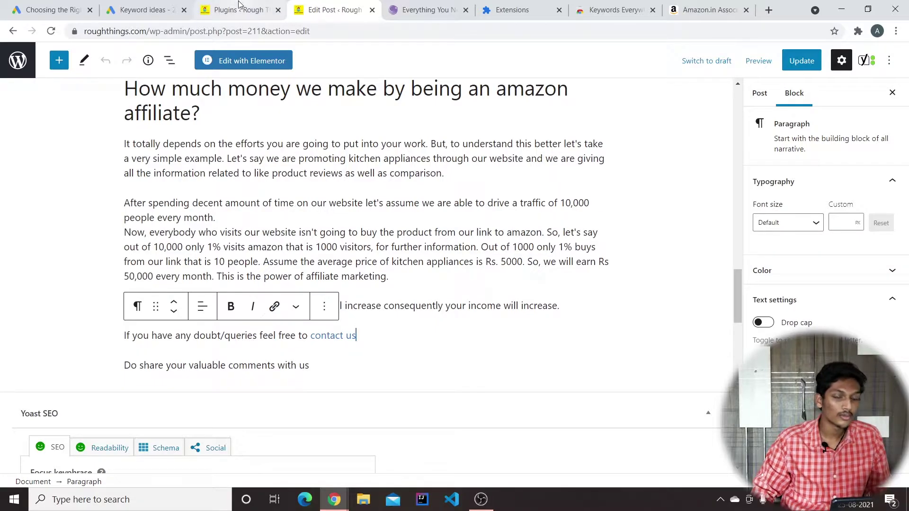
click(226, 10)
mouse_move(71, 52)
right_click(54, 71)
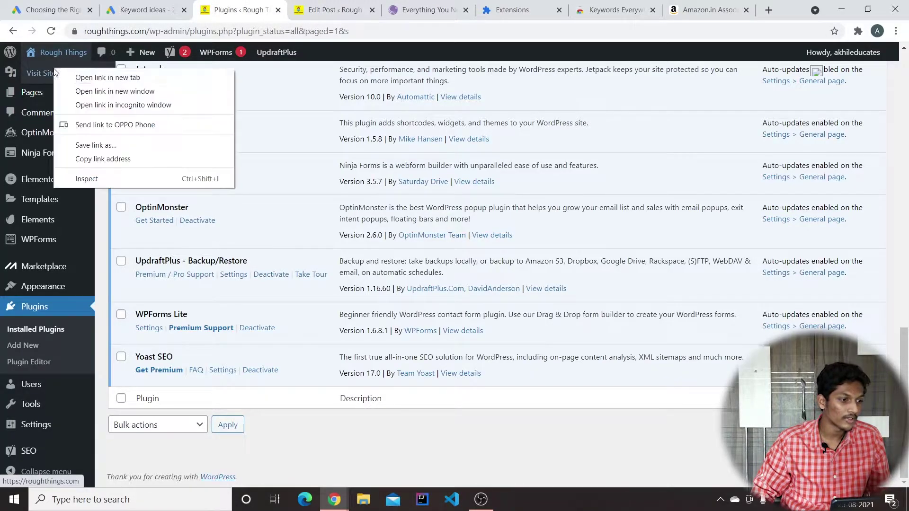
click(92, 78)
key(ctrl+Tab)
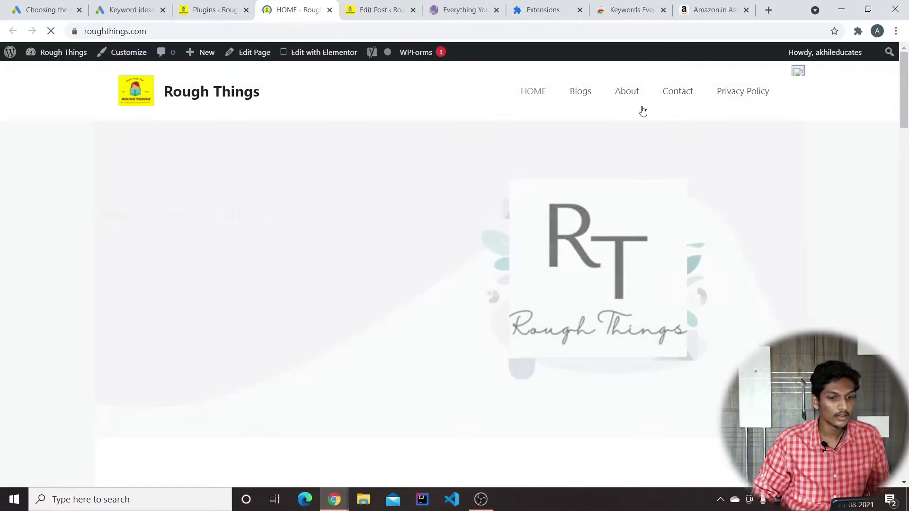
click(678, 103)
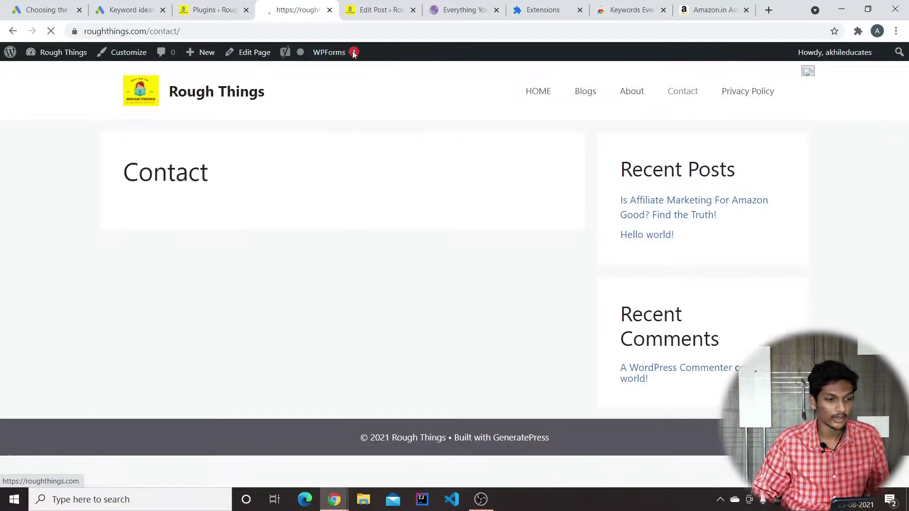
click(235, 30)
key(ctrl+a)
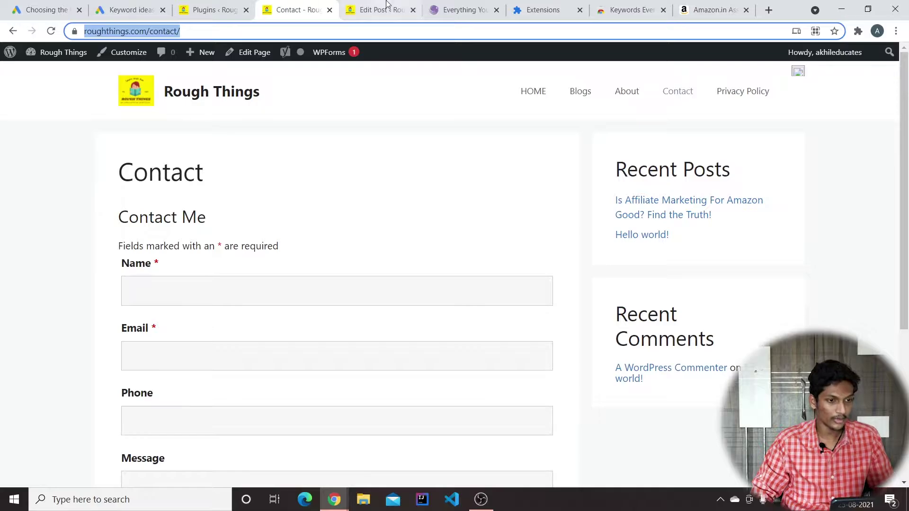
Return to the post editor and inspect the link settings of "contact us" in the paragraph about doubts and queries
click(384, 8)
click(212, 9)
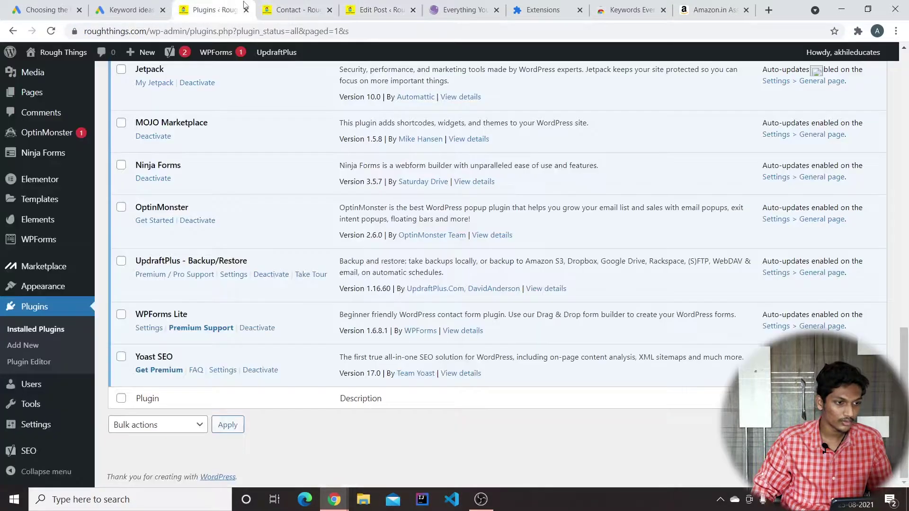
click(381, 9)
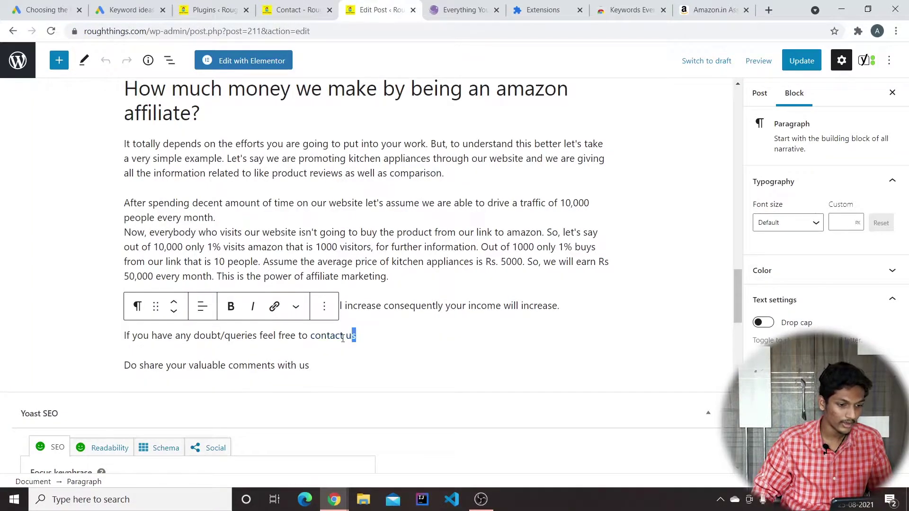
drag(355, 335, 308, 335)
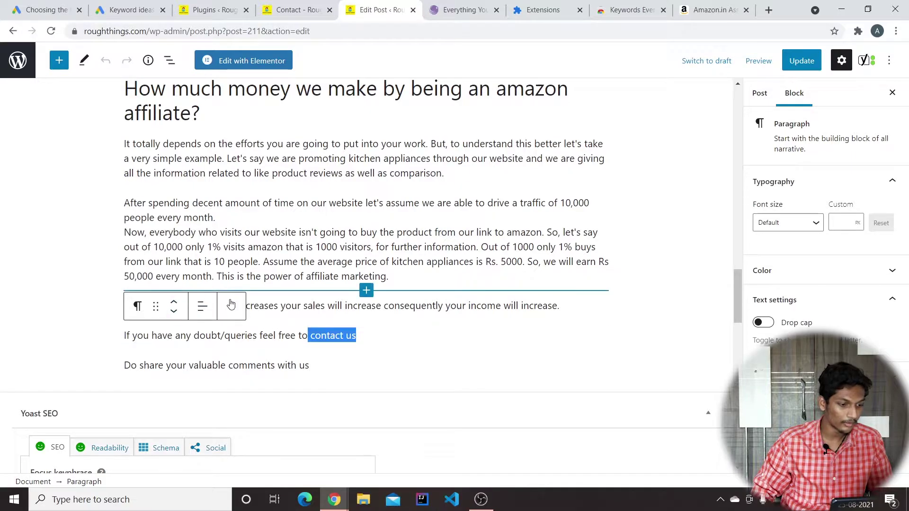
click(231, 305)
click(359, 330)
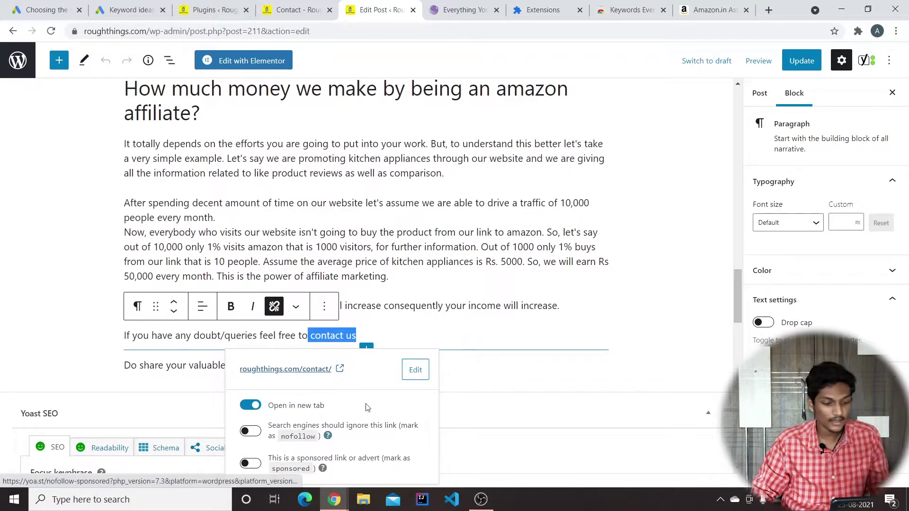
click(488, 332)
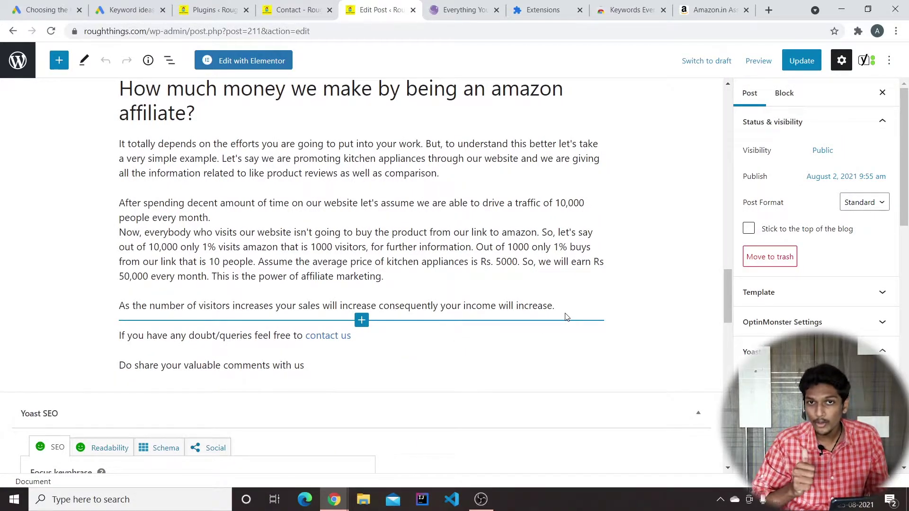
Go back to the Yoast SEO analysis and examine the images and image keyphrase results
scroll(482, 227, down, 10)
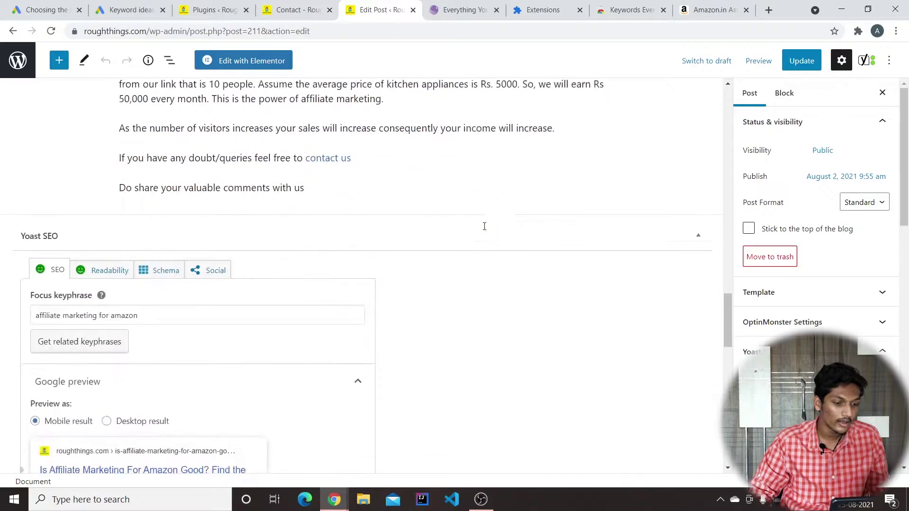
scroll(453, 224, down, 5)
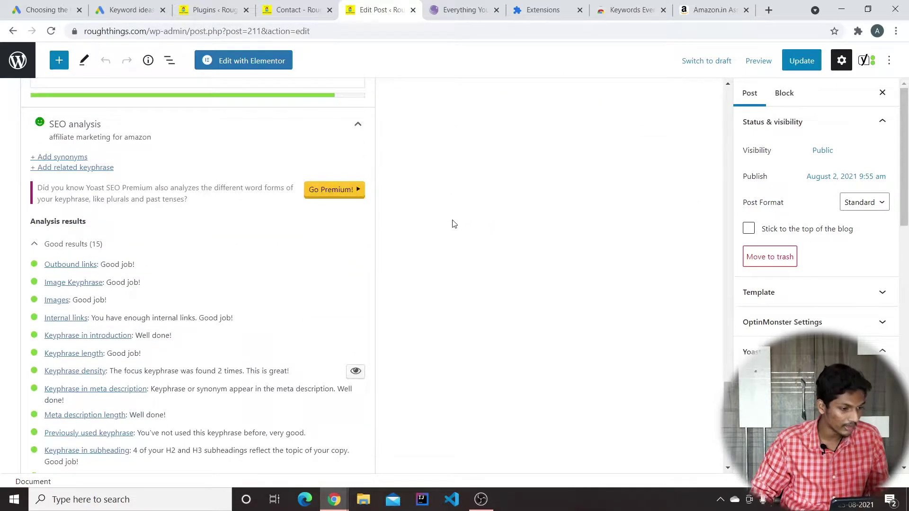
scroll(453, 224, down, 2)
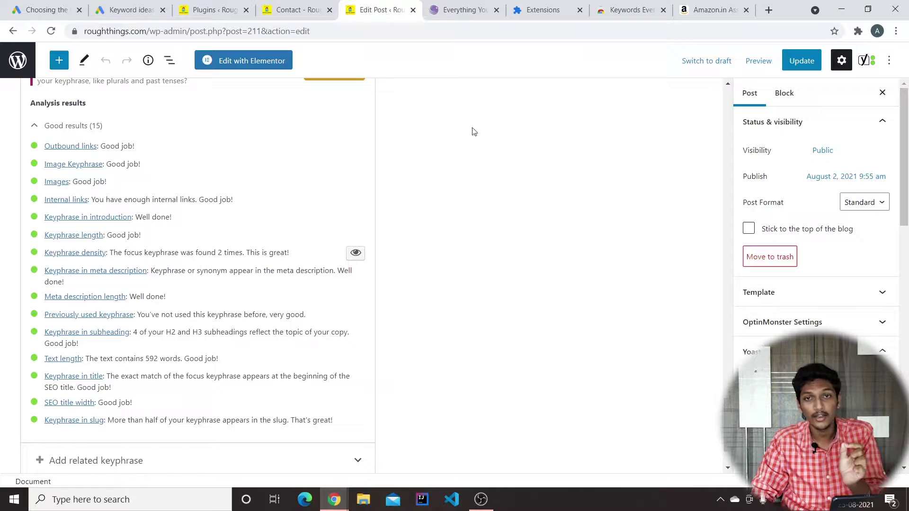
Search Google Images for "affiliate marketing" in a new browser tab and preview the "What is Affiliate Marketing?" picture from Easy Affiliate
click(768, 10)
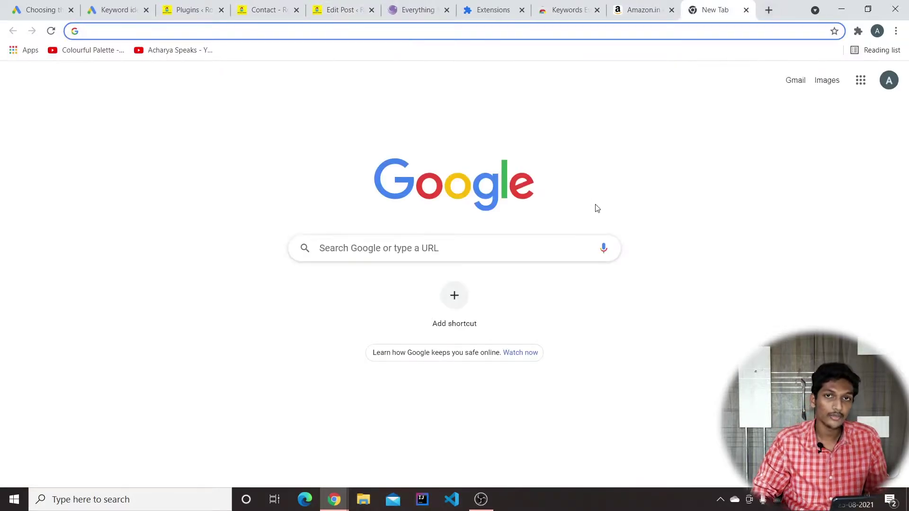
text(affiliate pr)
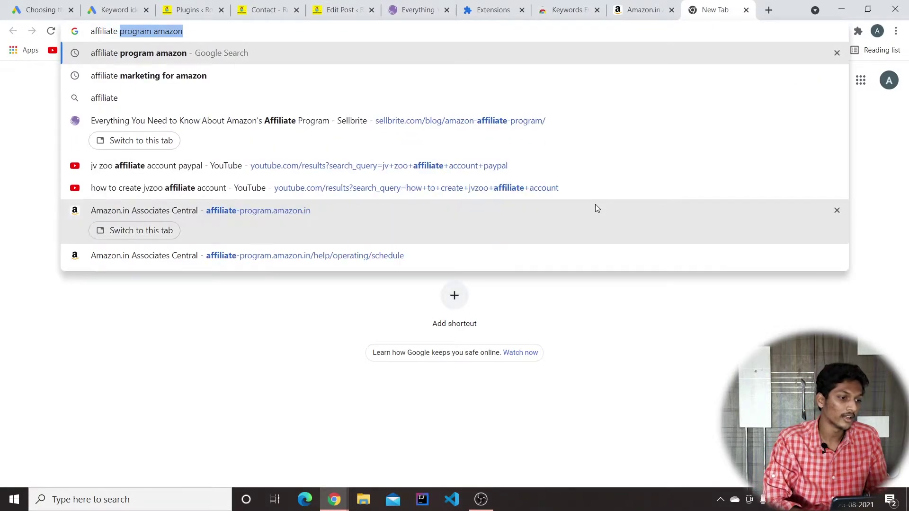
key(BackSpace)
key(BackSpace)
key(BackSpace)
text(af)
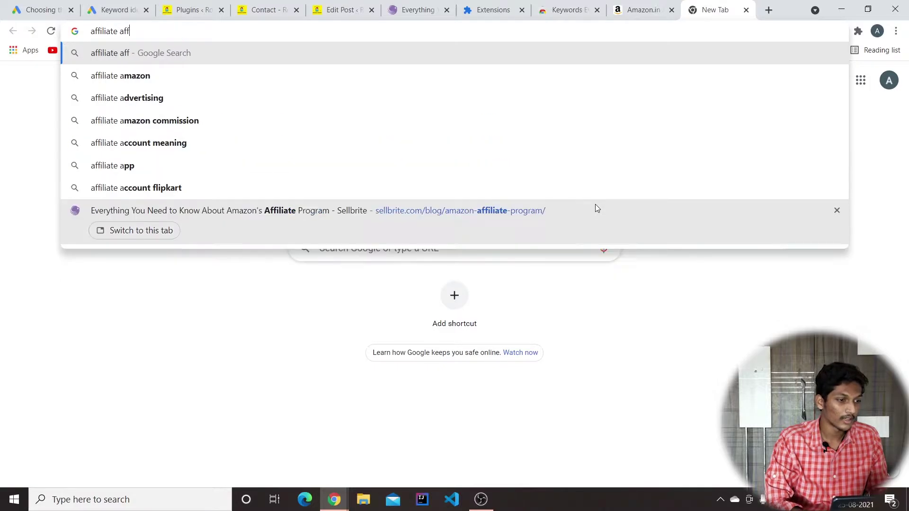
key(BackSpace)
key(BackSpace)
text(markeing)
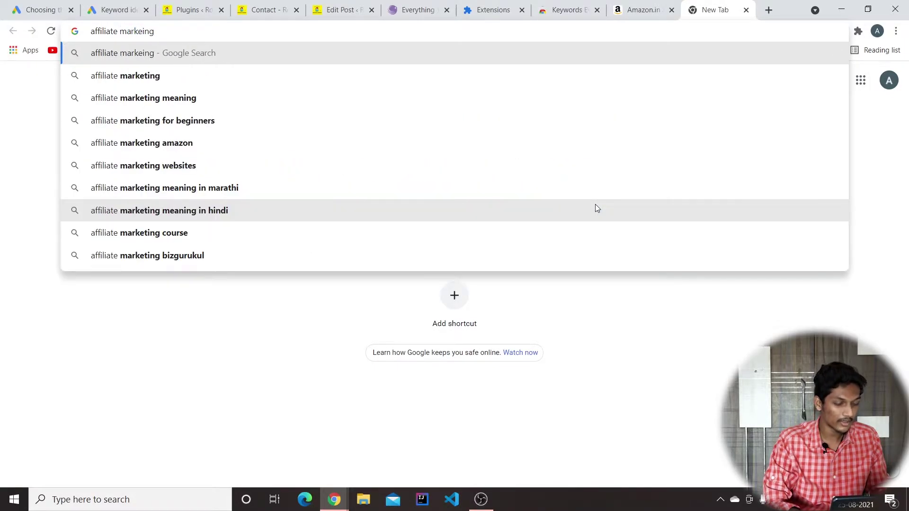
key(Return)
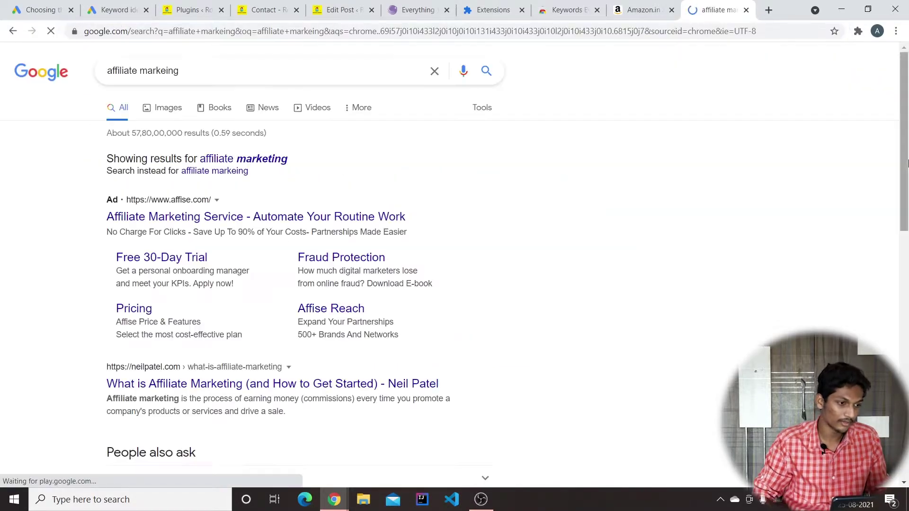
click(168, 108)
click(223, 222)
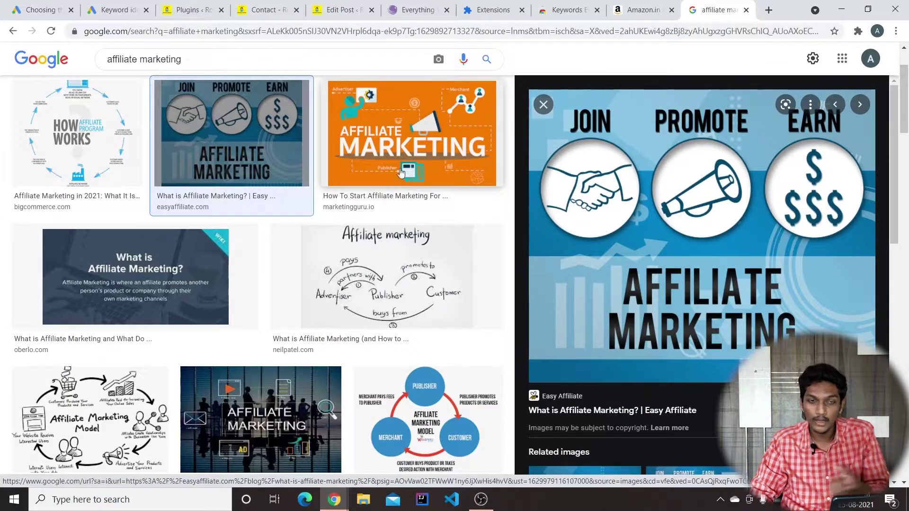
Go to the Google home page, then switch to the incognito browser window and view the Canva and Crello design sites
click(38, 66)
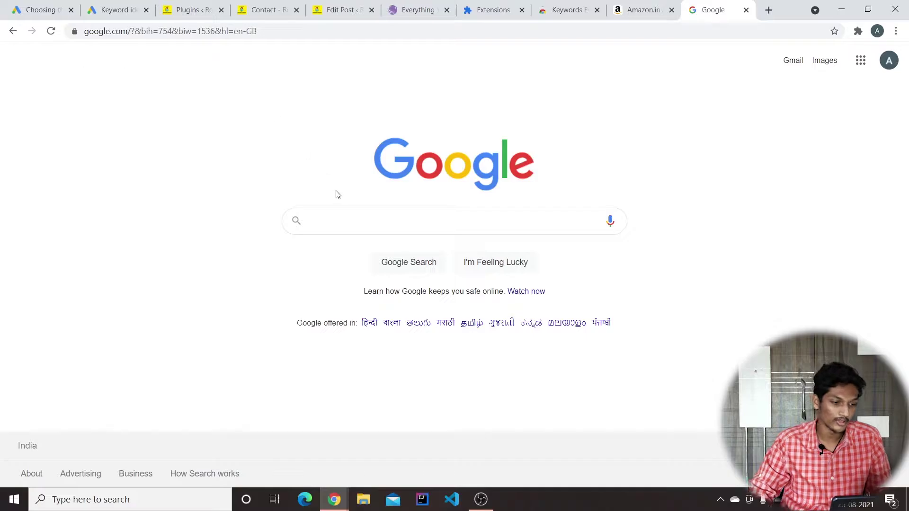
click(351, 223)
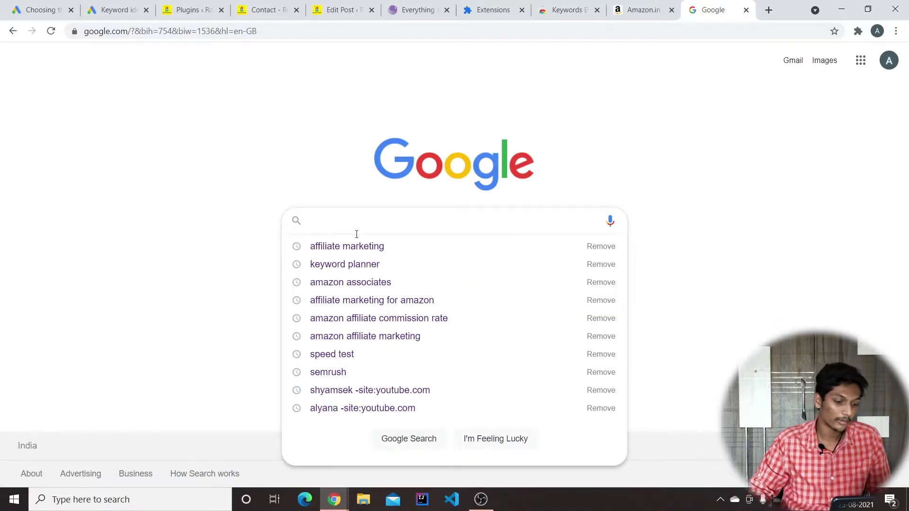
mouse_move(334, 499)
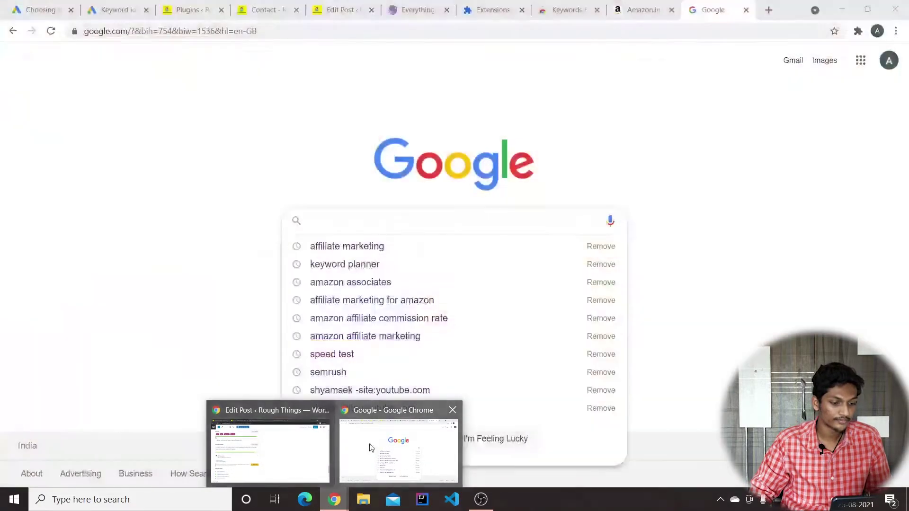
click(300, 418)
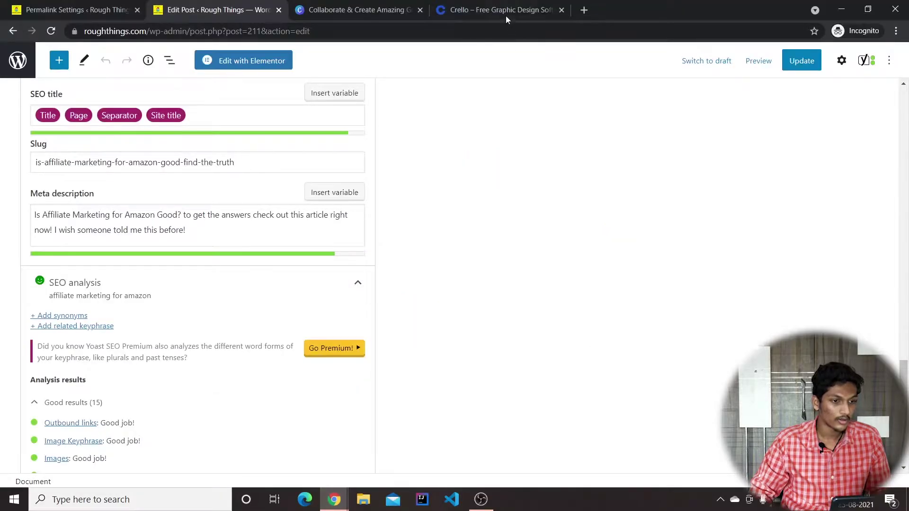
click(374, 10)
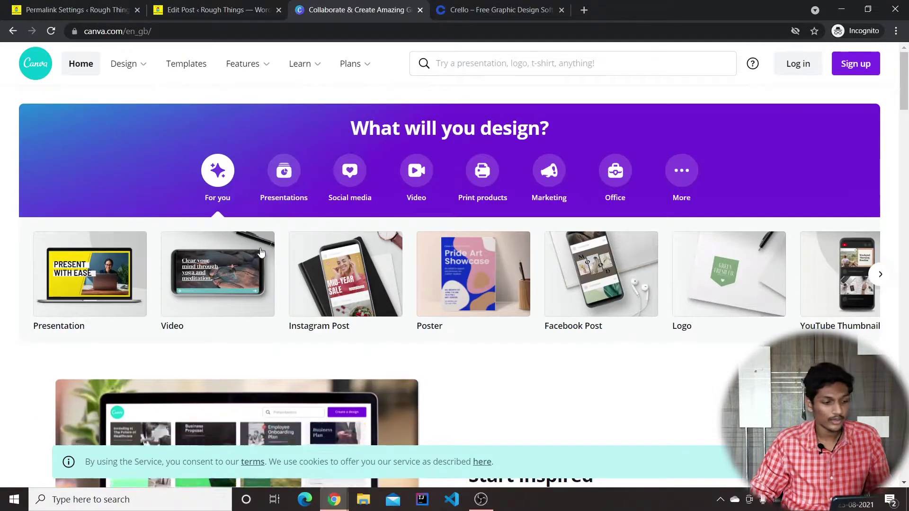
scroll(260, 252, down, 5)
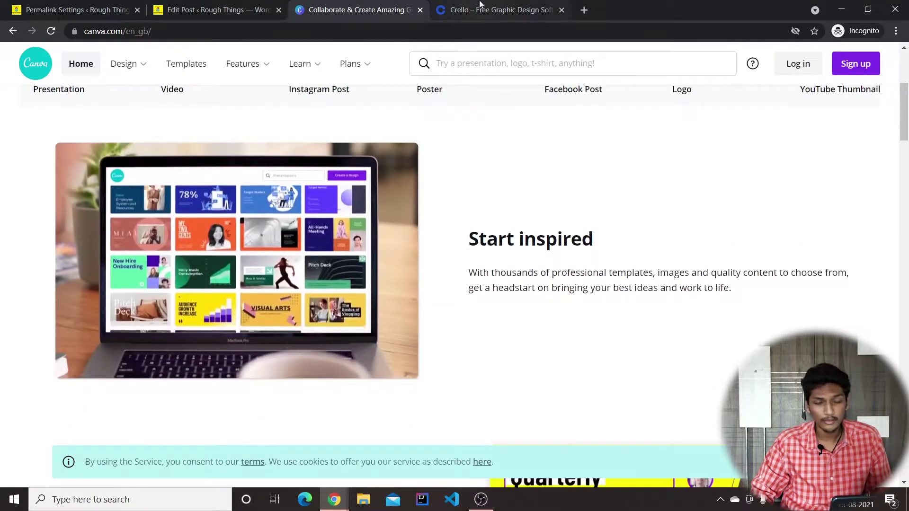
click(480, 3)
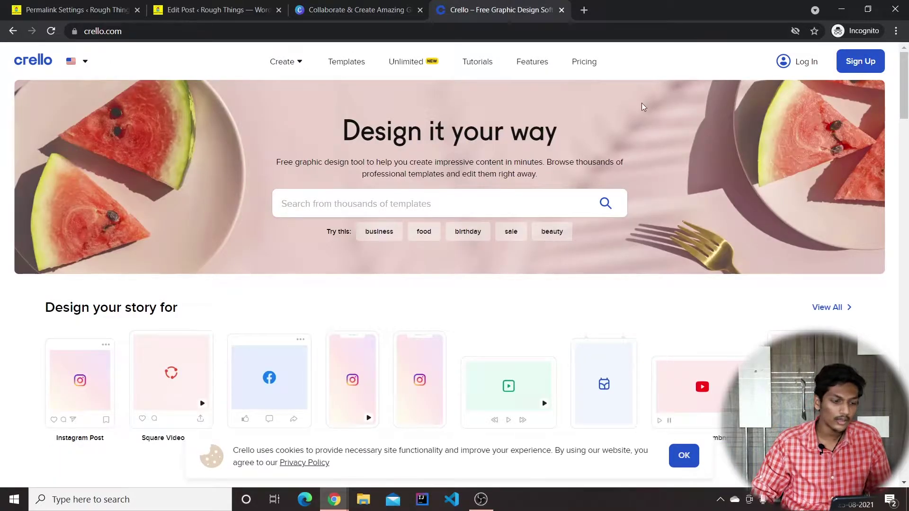
click(840, 5)
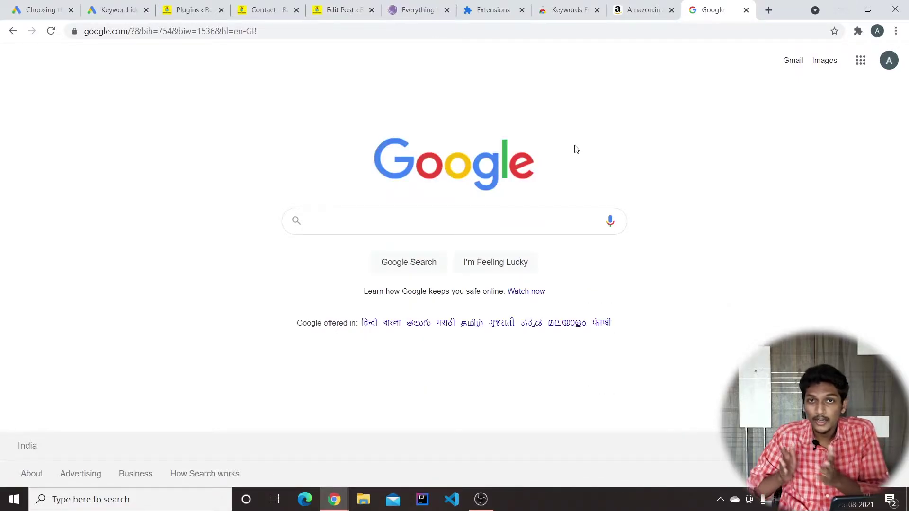
Search Google for "no copyright free images" and open Unsplash's "Download free non copyrighted images" result
click(413, 223)
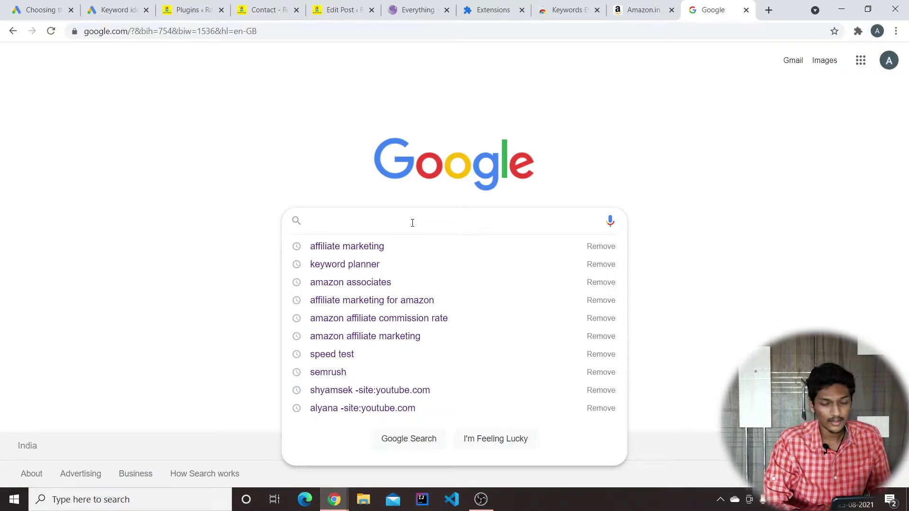
text(no )
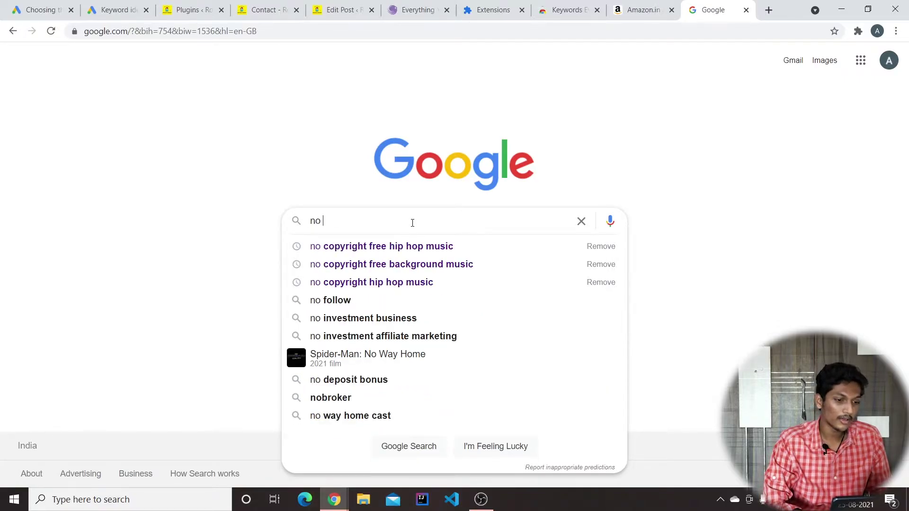
text(copyrigh)
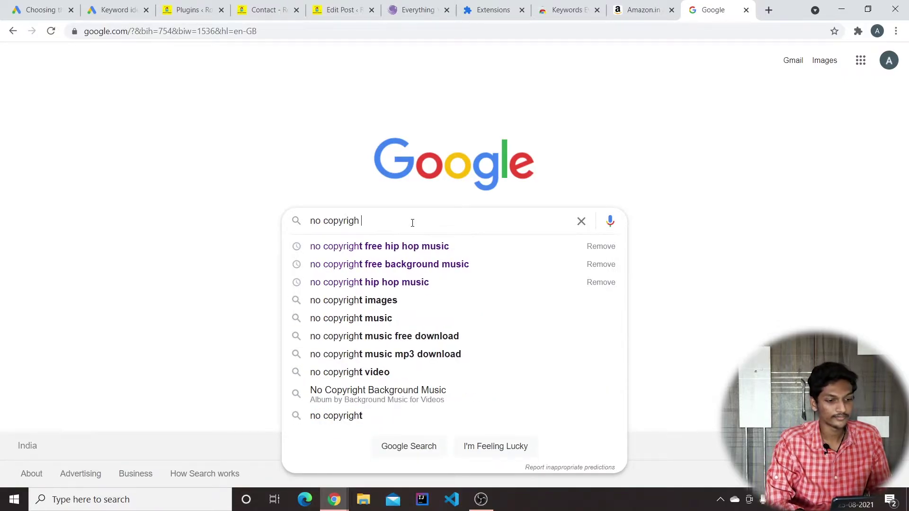
text(t free images)
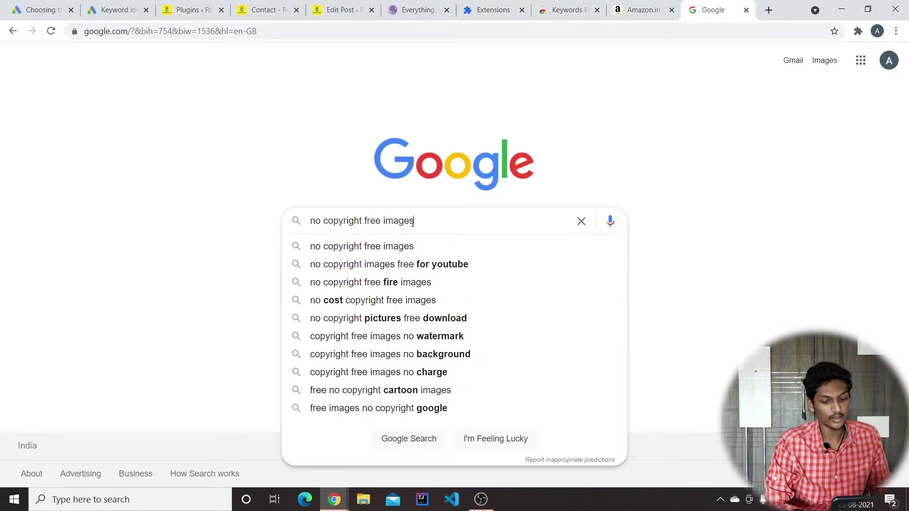
key(Return)
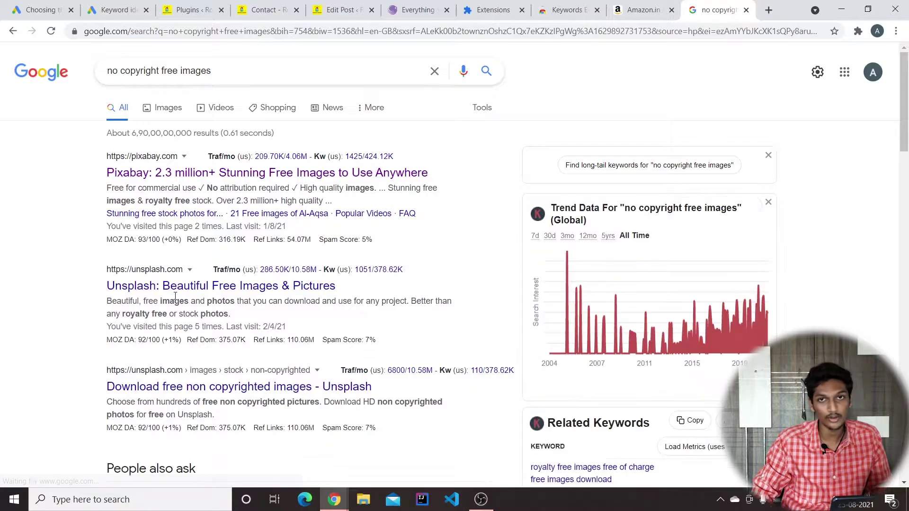
scroll(152, 280, down, 2)
click(149, 273)
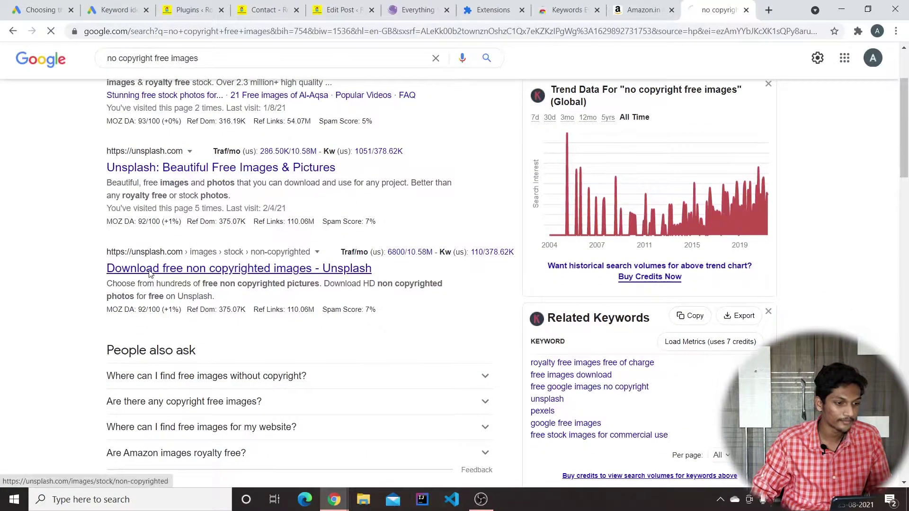
Open the freepik.com website in a new browser tab
click(771, 11)
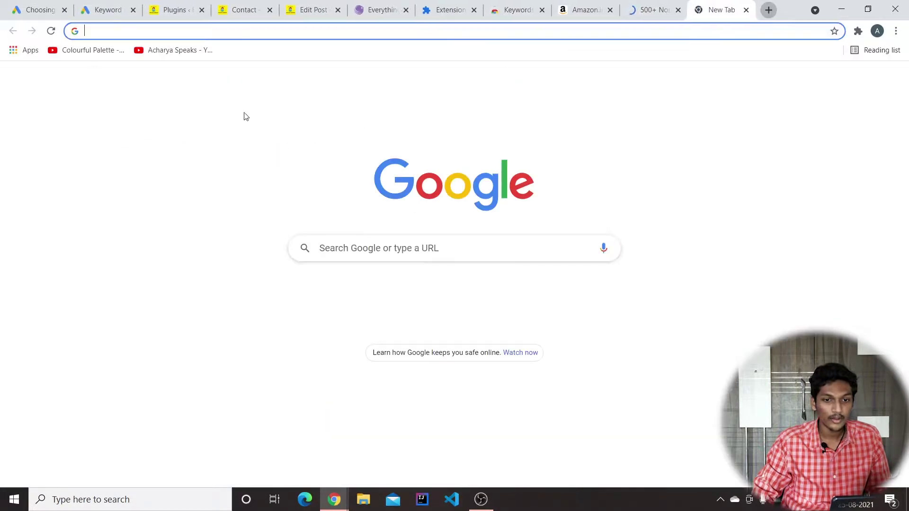
text(fre)
key(Return)
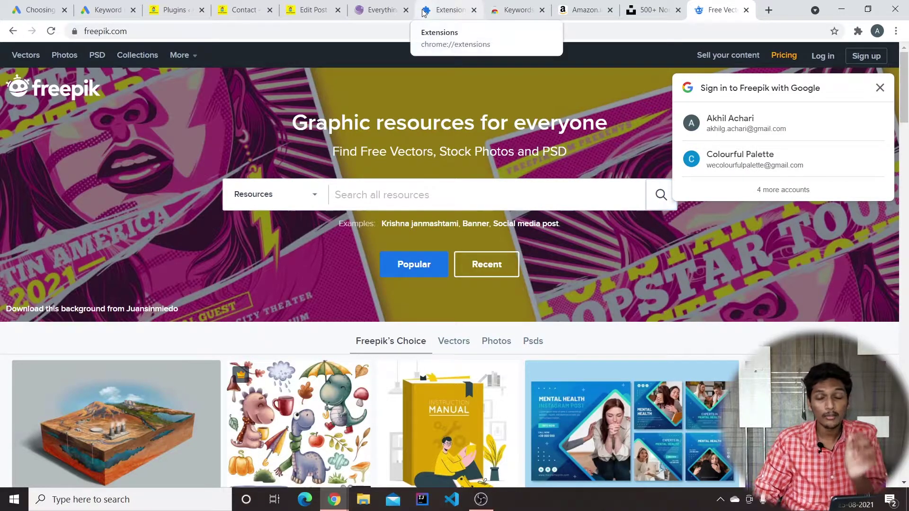
Return to the post editor and select the rates table image under "Commission rates offered by amazon"
click(312, 10)
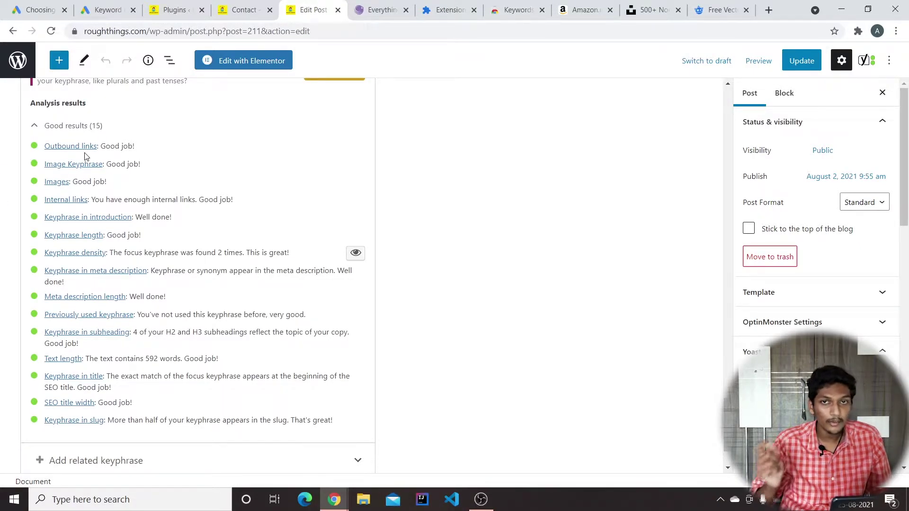
scroll(214, 423, up, 10)
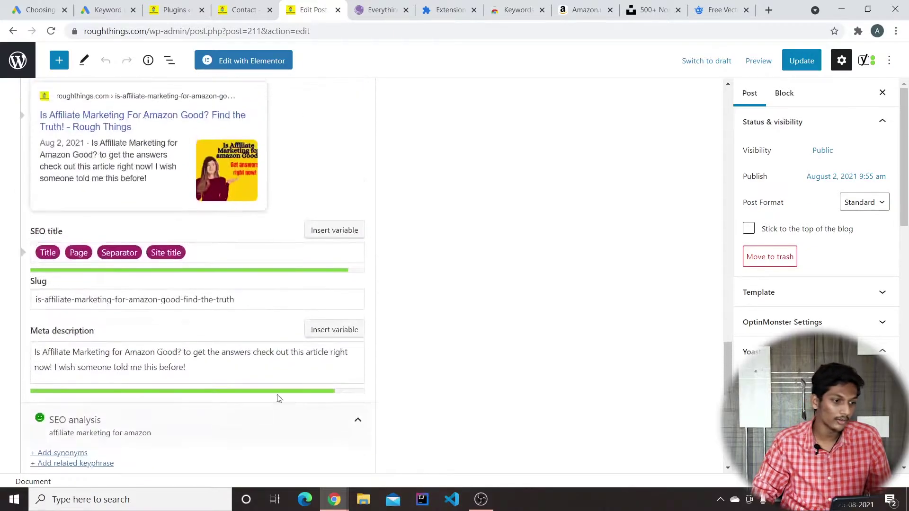
scroll(351, 363, up, 10)
click(290, 362)
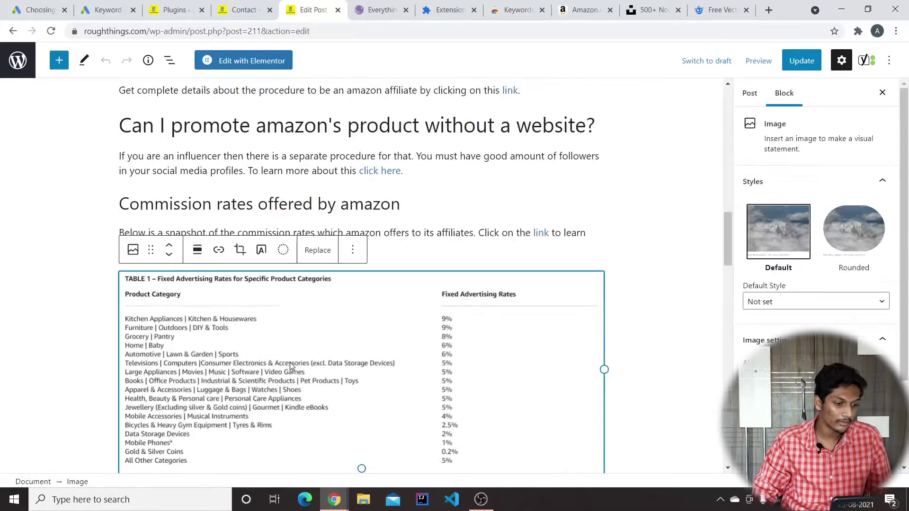
scroll(317, 265, down, 3)
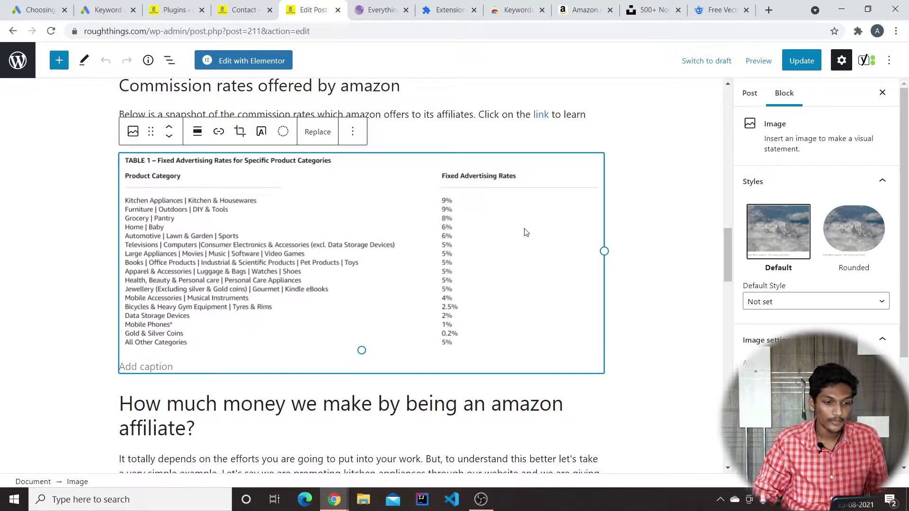
Review the text below the rates table image, view the image block's additional options and deselect the image
scroll(682, 279, down, 3)
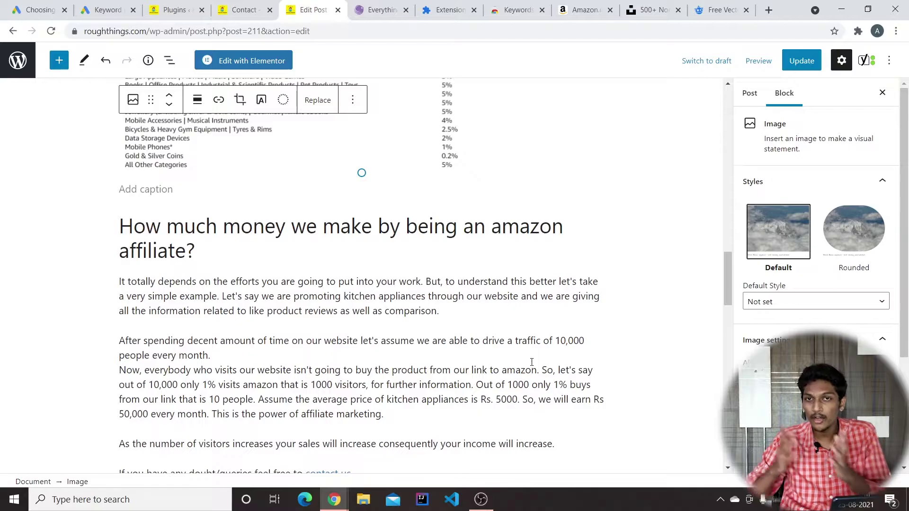
scroll(531, 362, down, 3)
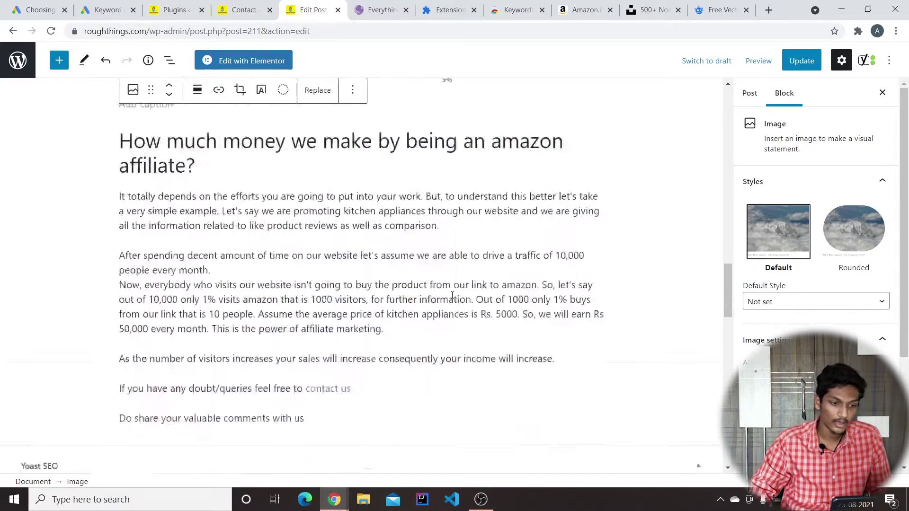
scroll(331, 246, up, 5)
scroll(306, 237, up, 5)
scroll(284, 237, down, 2)
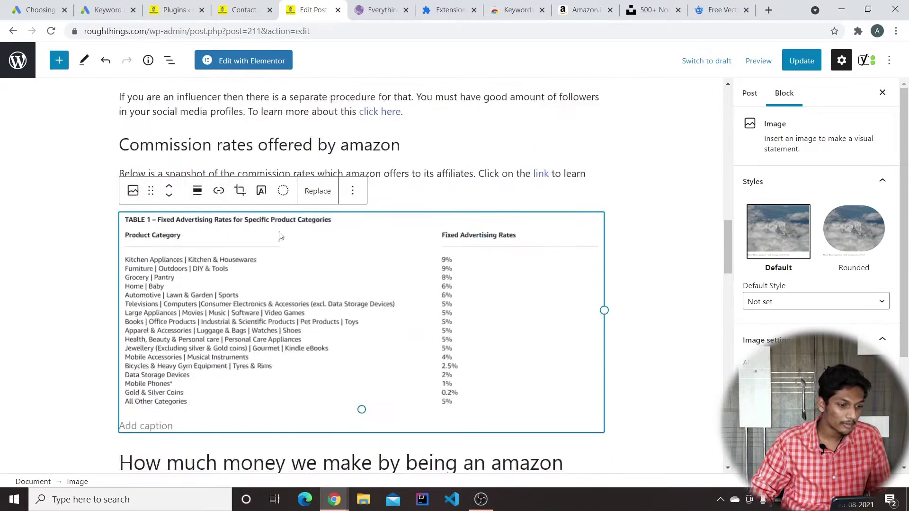
click(352, 190)
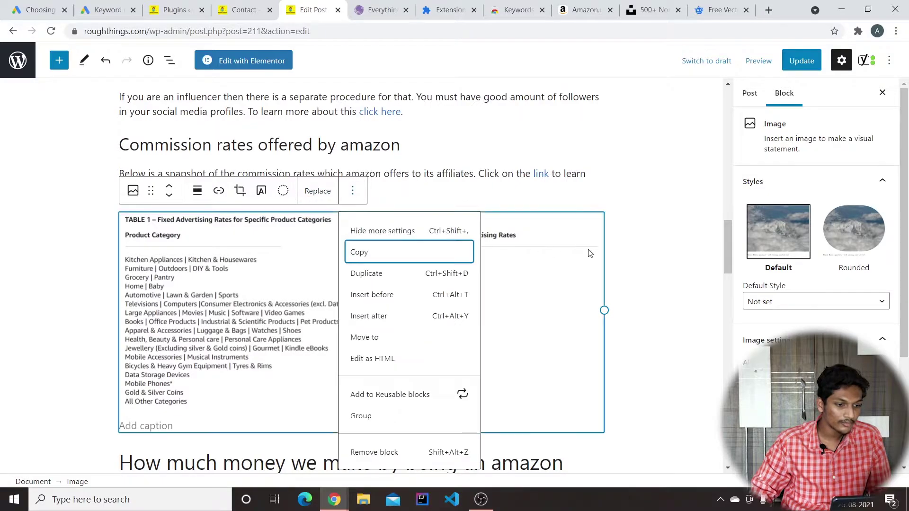
click(590, 252)
click(627, 236)
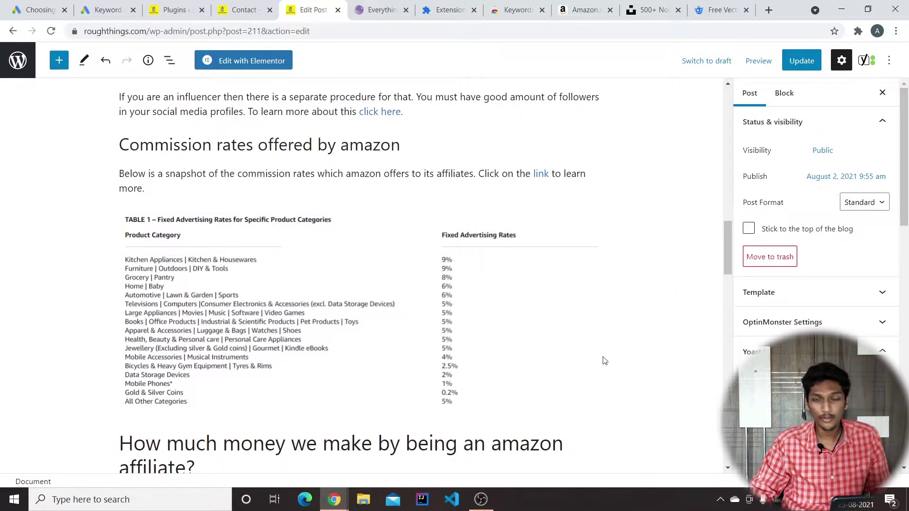
Check the Yoast keyphrase results, then select "affiliate marketing for amazon" in the first paragraph under "What is affiliate marketing for amazon?"
scroll(544, 306, down, 15)
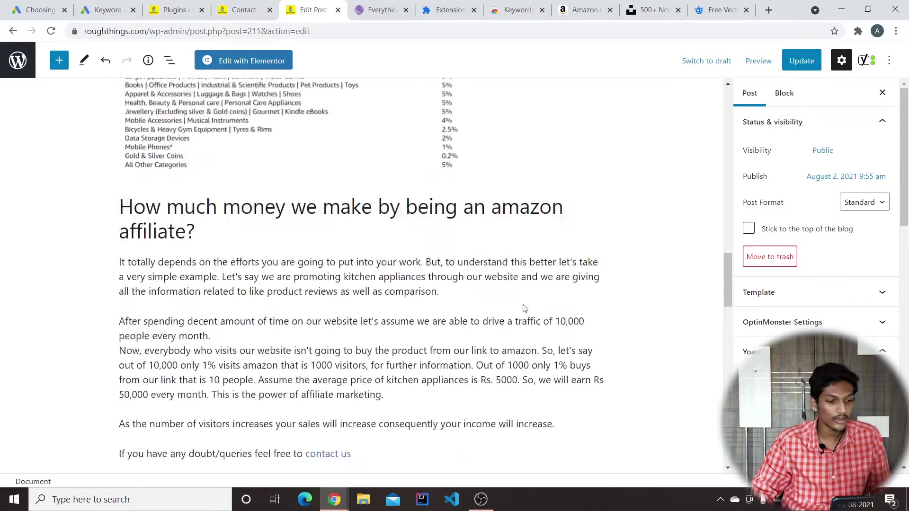
scroll(53, 282, down, 5)
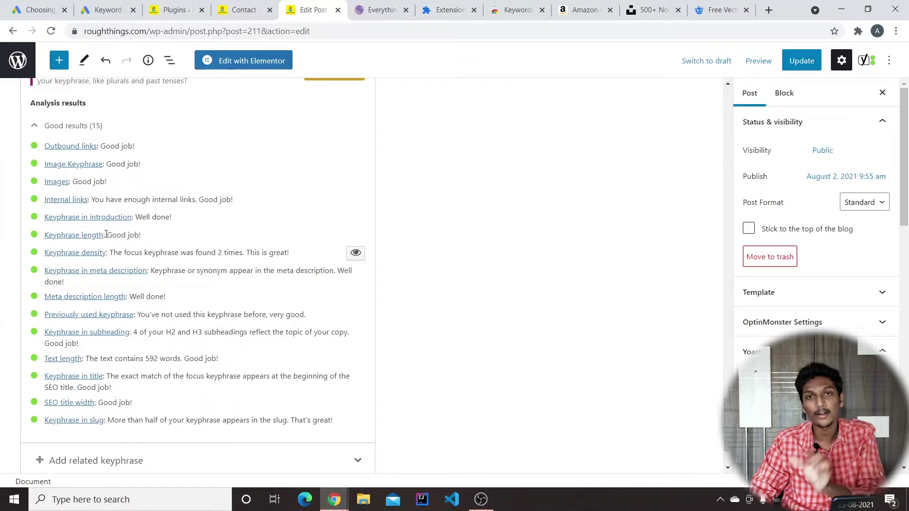
scroll(375, 304, up, 15)
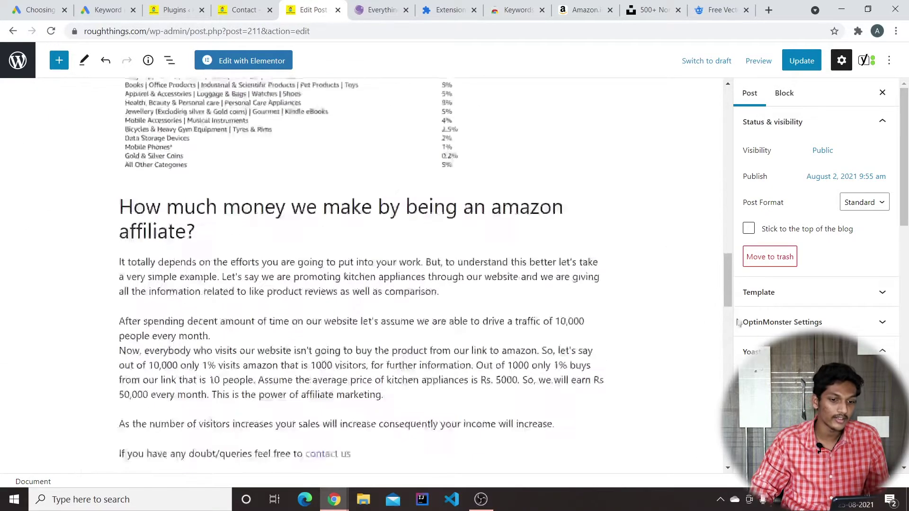
drag(725, 270, 726, 133)
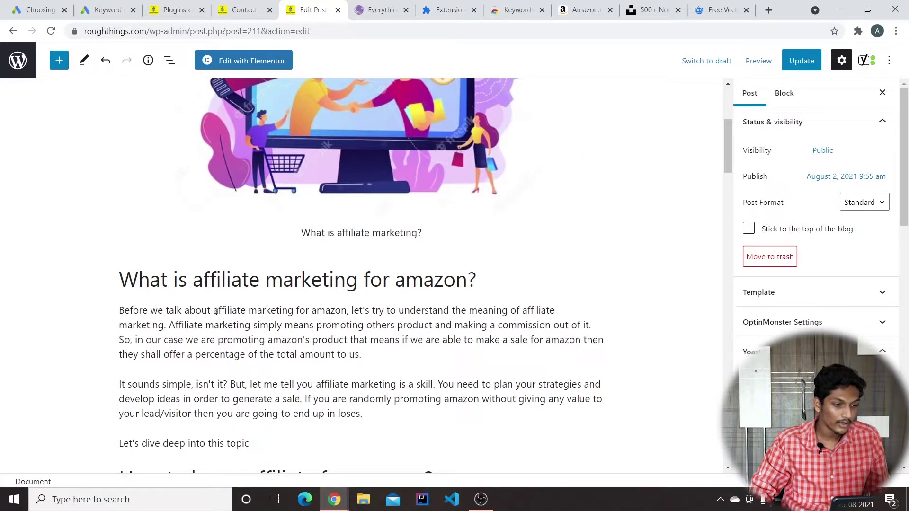
drag(212, 310, 352, 312)
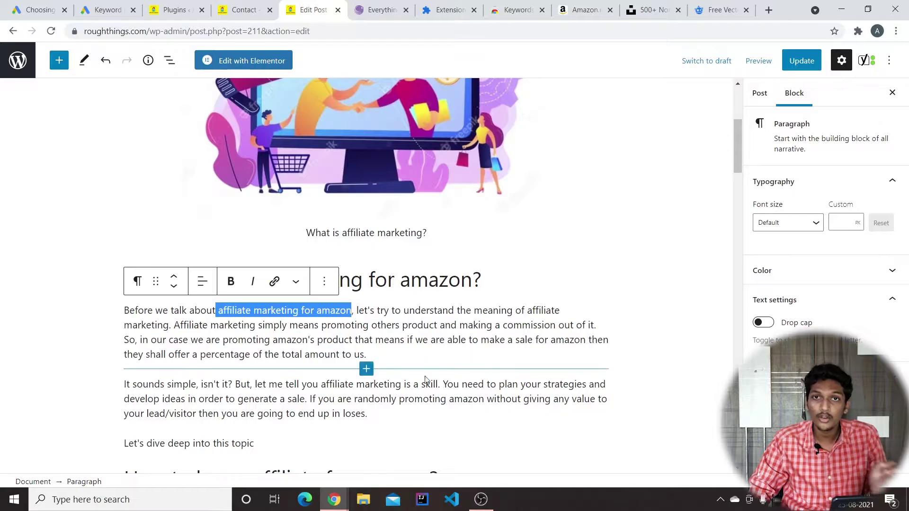
Go back to the Yoast analysis results and highlight the keyphrase density matches in the post text
scroll(502, 397, down, 1)
scroll(502, 397, down, 20)
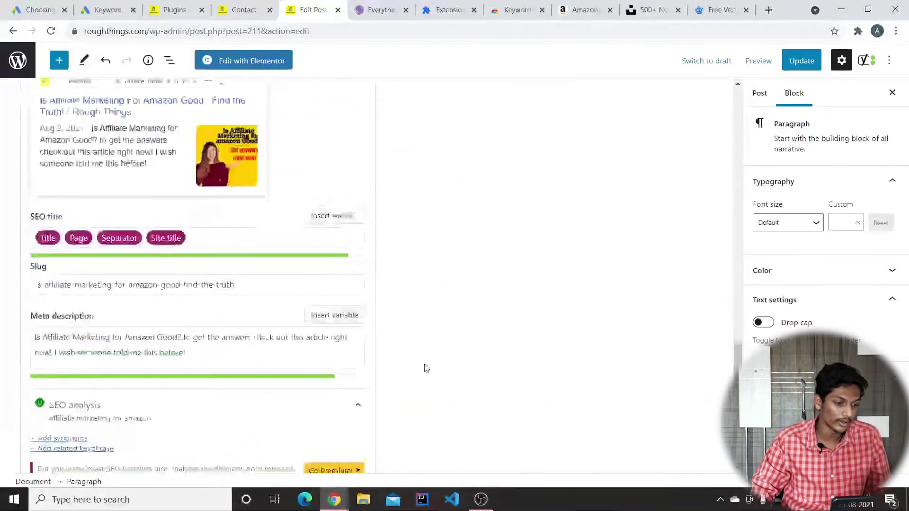
scroll(426, 368, down, 4)
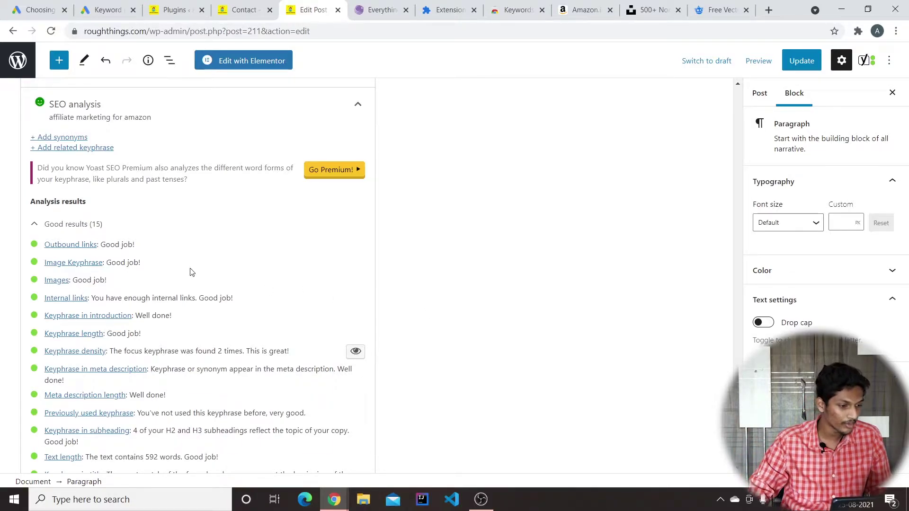
scroll(163, 246, down, 3)
click(96, 233)
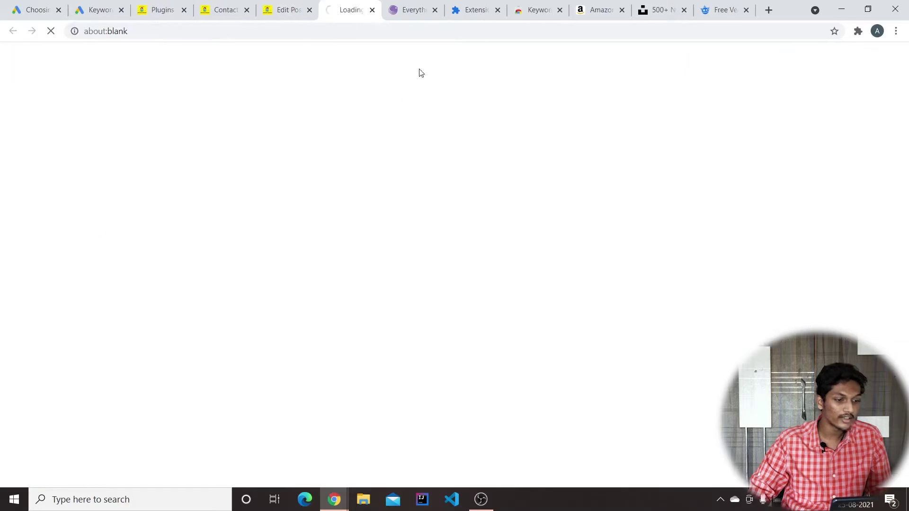
click(372, 10)
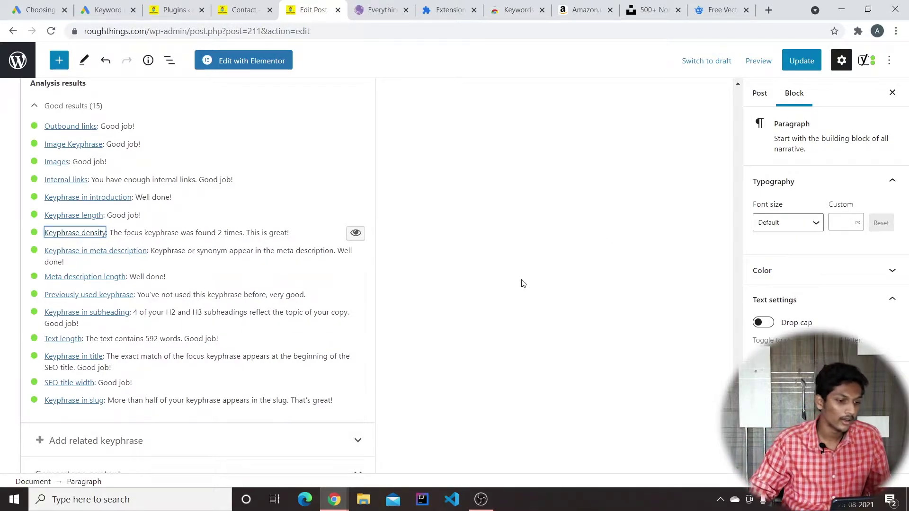
click(355, 232)
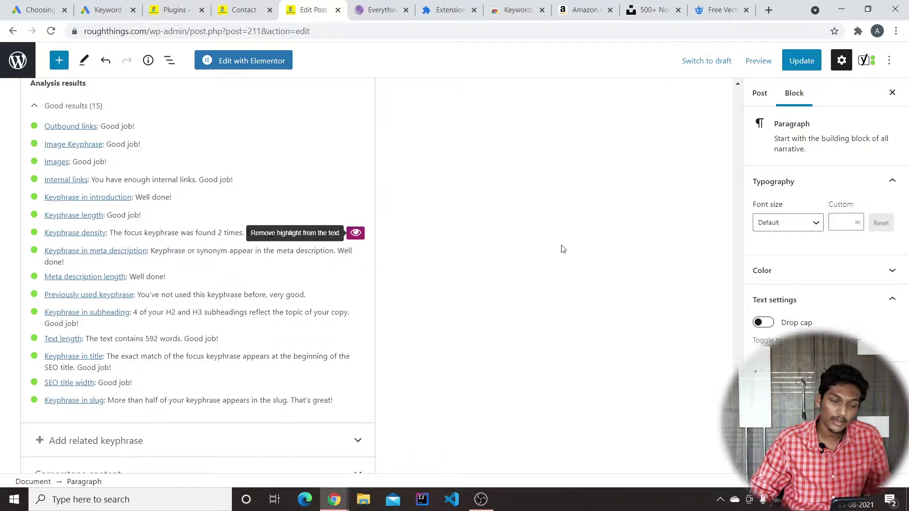
Examine the highlighted keyphrase matches in the post's headings and paragraphs, with the paragraph selection cleared
scroll(563, 248, up, 10)
scroll(496, 244, up, 15)
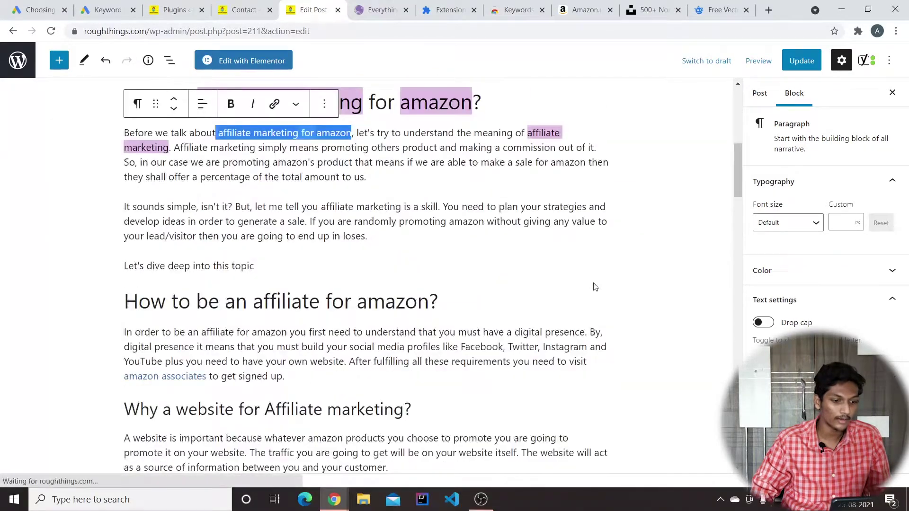
click(685, 270)
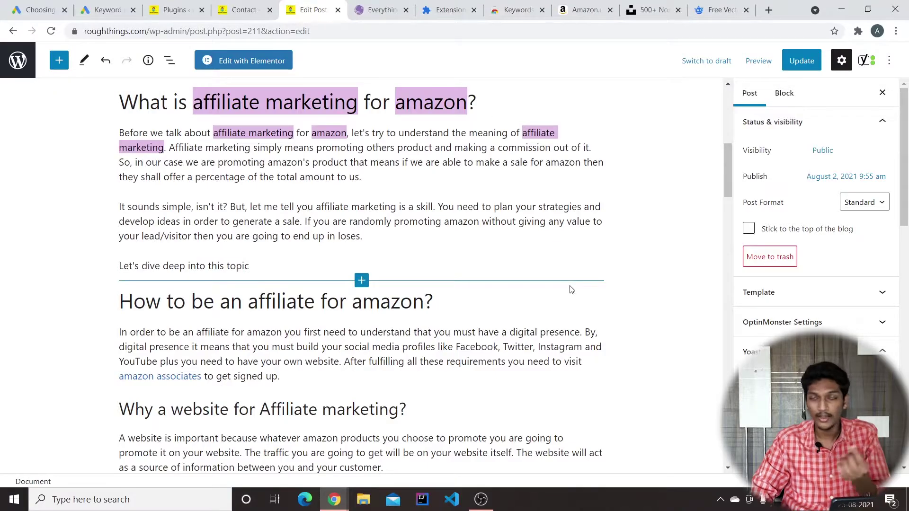
scroll(473, 256, up, 3)
scroll(293, 277, down, 15)
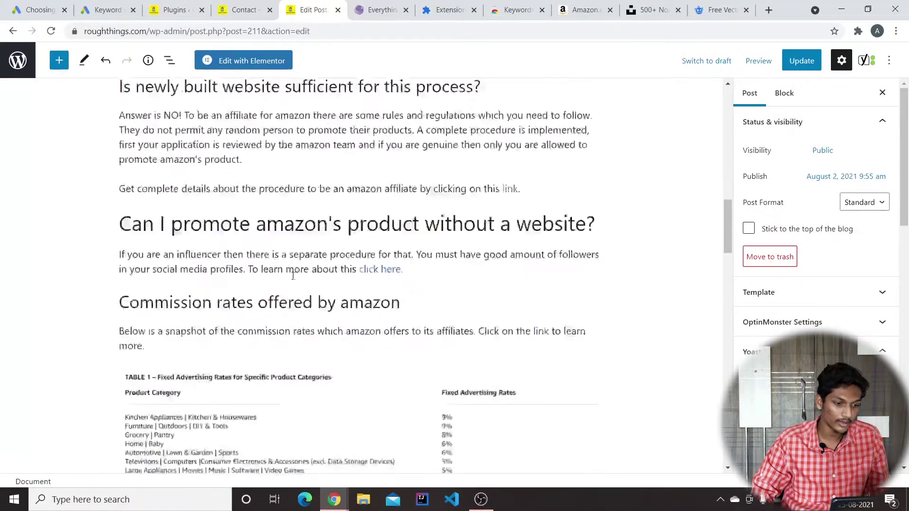
scroll(293, 279, up, 14)
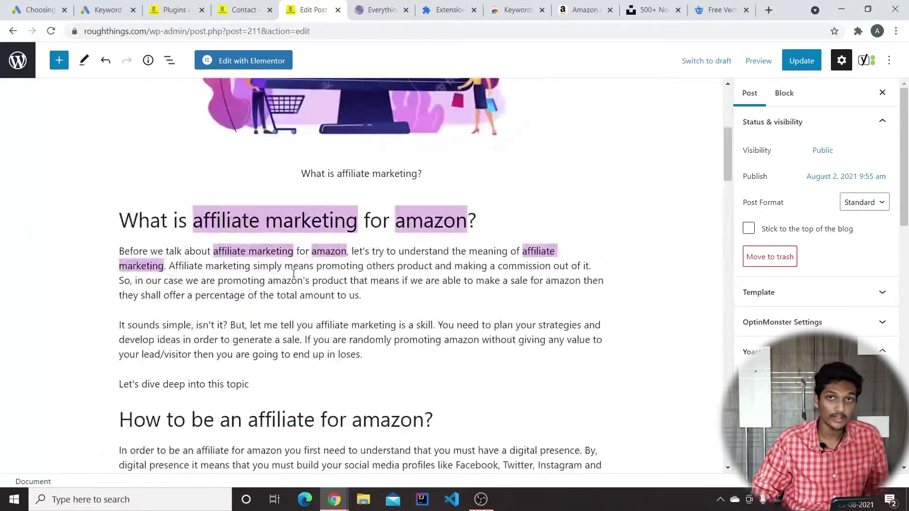
Clear the Yoast focus keyphrase and enter "affiliate marketing for amazon" in it again
scroll(481, 307, down, 10)
scroll(480, 306, down, 12)
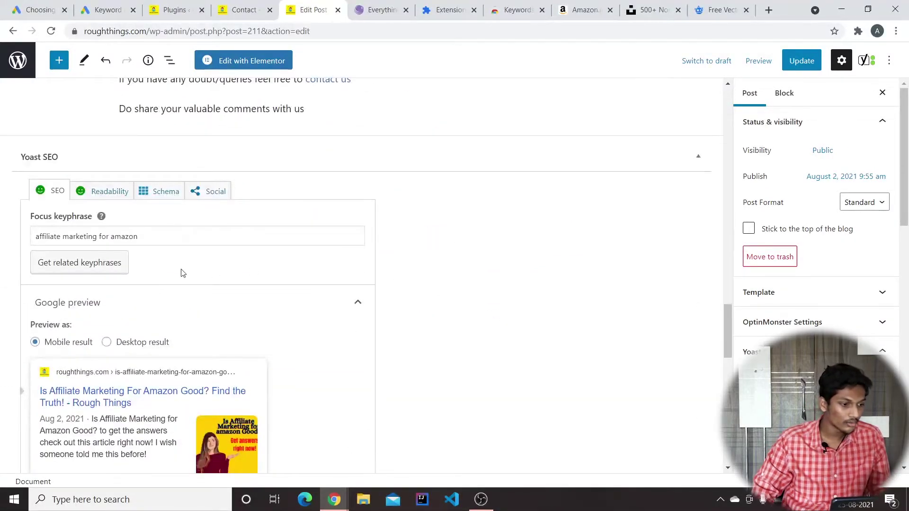
click(167, 235)
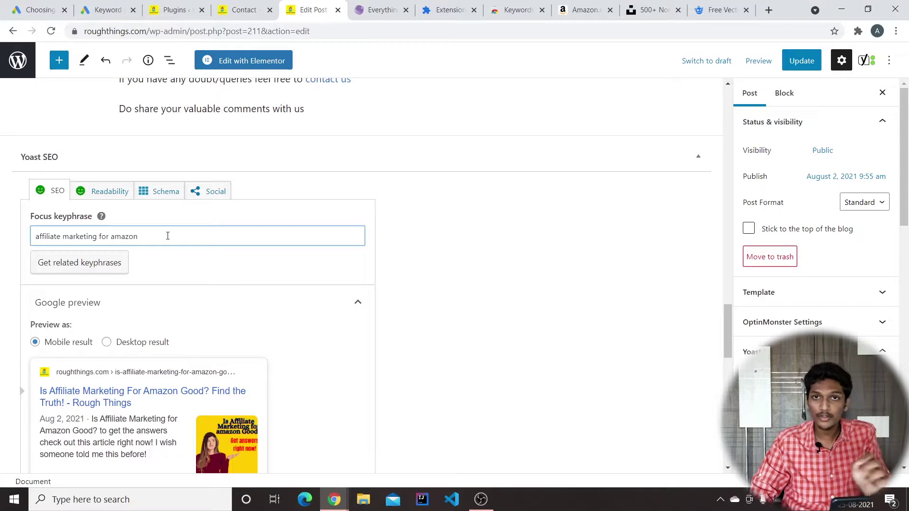
drag(167, 236, 1, 231)
key(BackSpace)
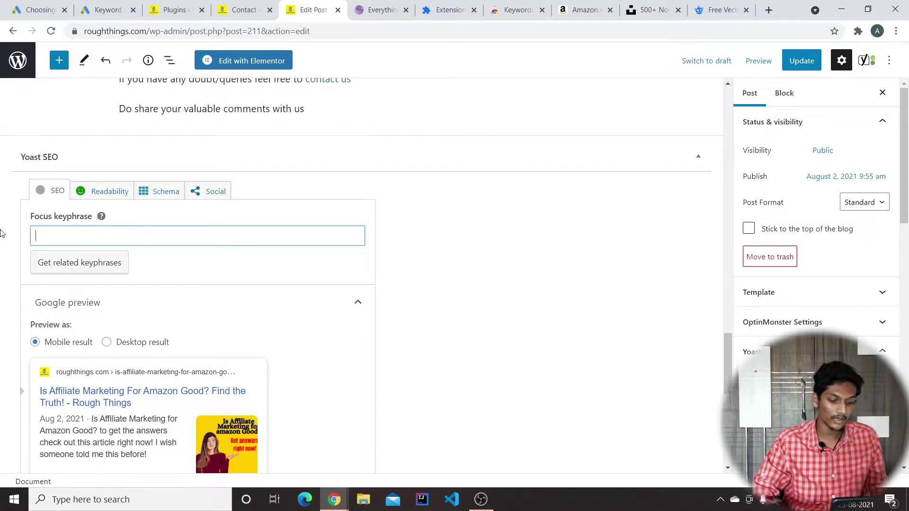
click(560, 290)
scroll(563, 279, down, 2)
scroll(564, 265, up, 5)
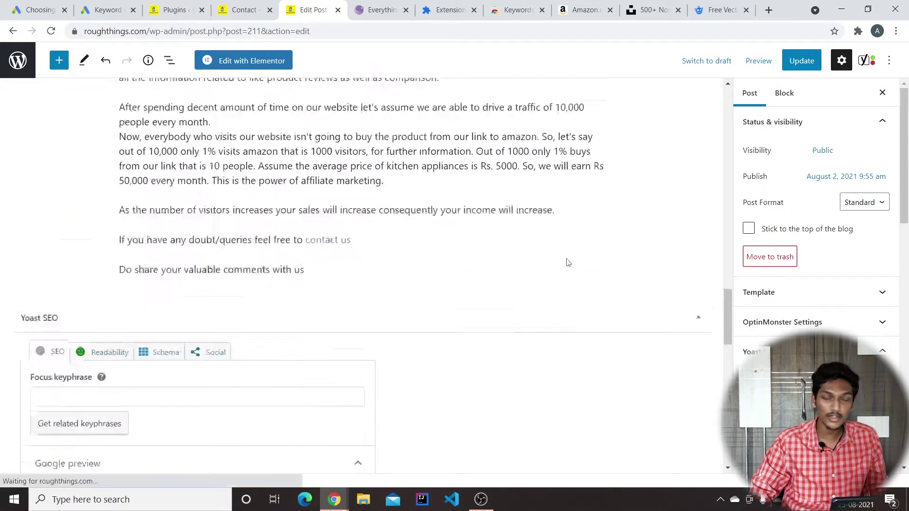
scroll(165, 340, down, 2)
click(157, 293)
text(af)
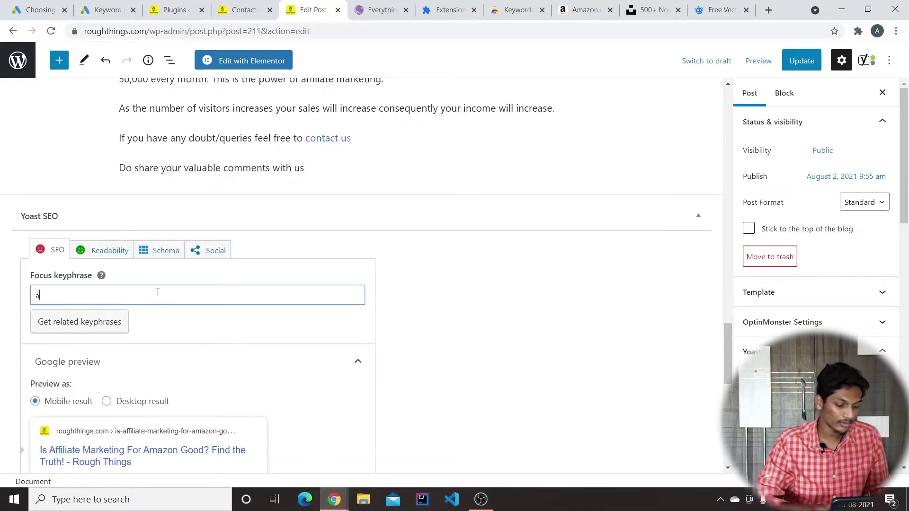
text(filaite)
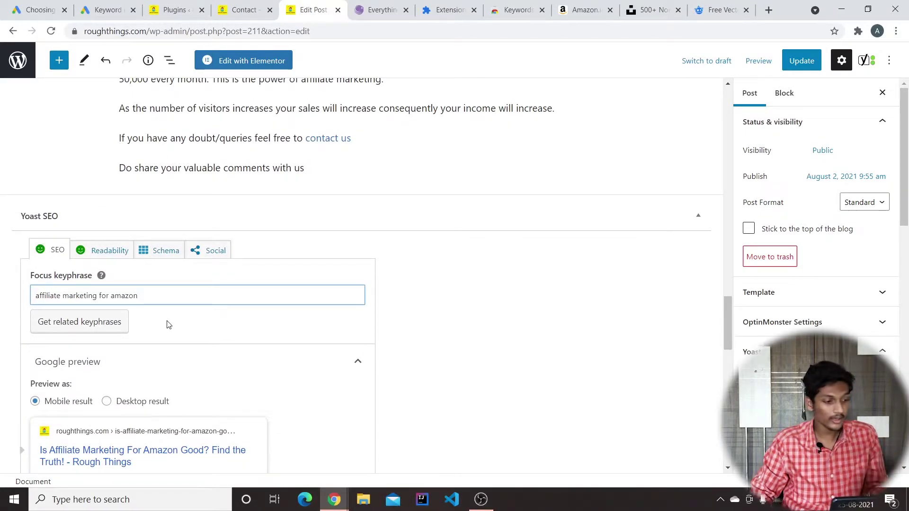
Look over the SEO title, slug and meta description, then select the focus keyphrase text and deselect it
scroll(63, 216, down, 1)
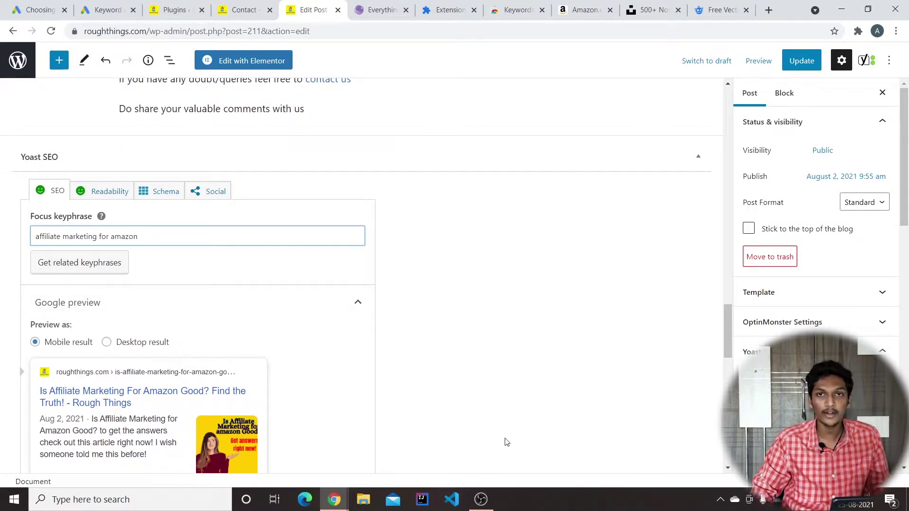
scroll(506, 441, down, 6)
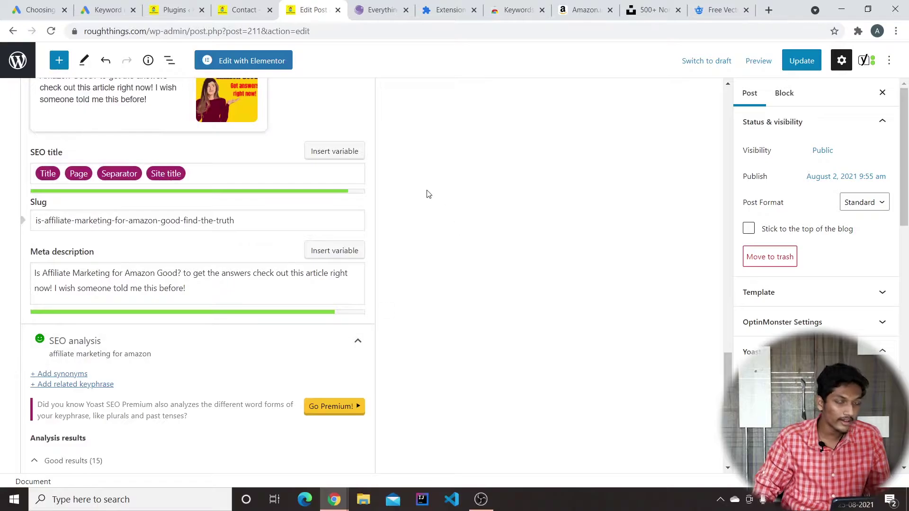
scroll(436, 195, up, 7)
drag(138, 355, 28, 362)
click(576, 366)
Review the Yoast SEO analysis results for the focus keyphrase and return to the focus keyphrase section
scroll(537, 361, down, 8)
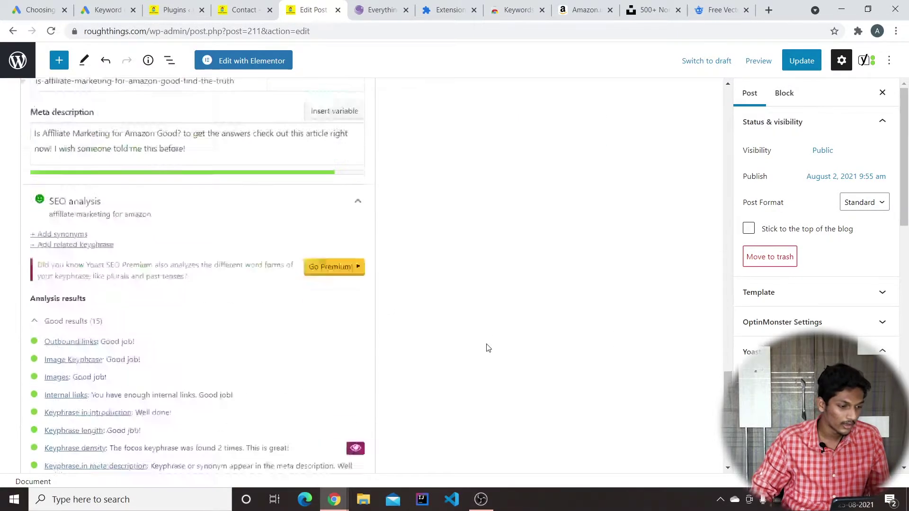
scroll(474, 331, down, 2)
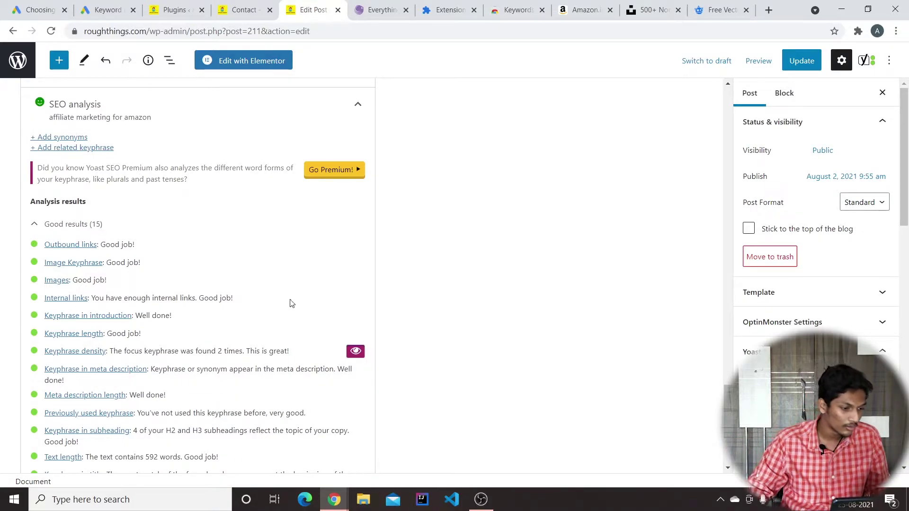
scroll(260, 284, down, 1)
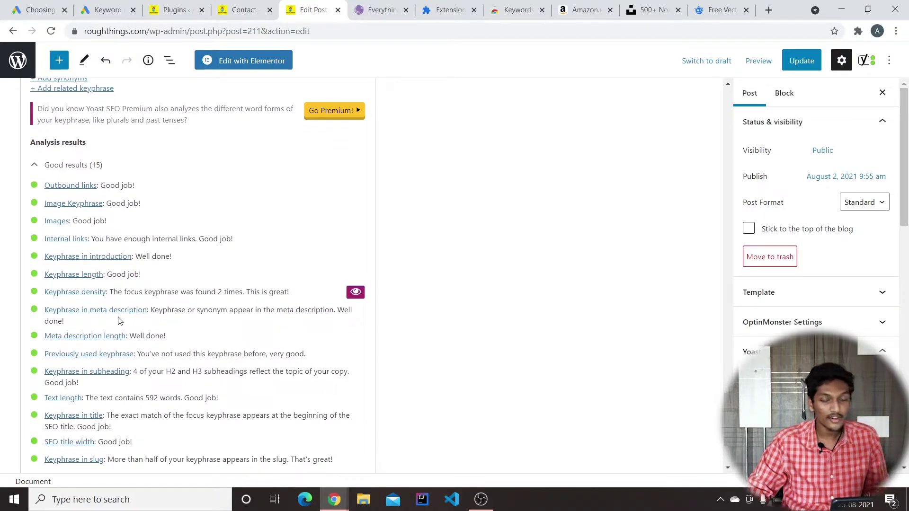
scroll(657, 231, up, 2)
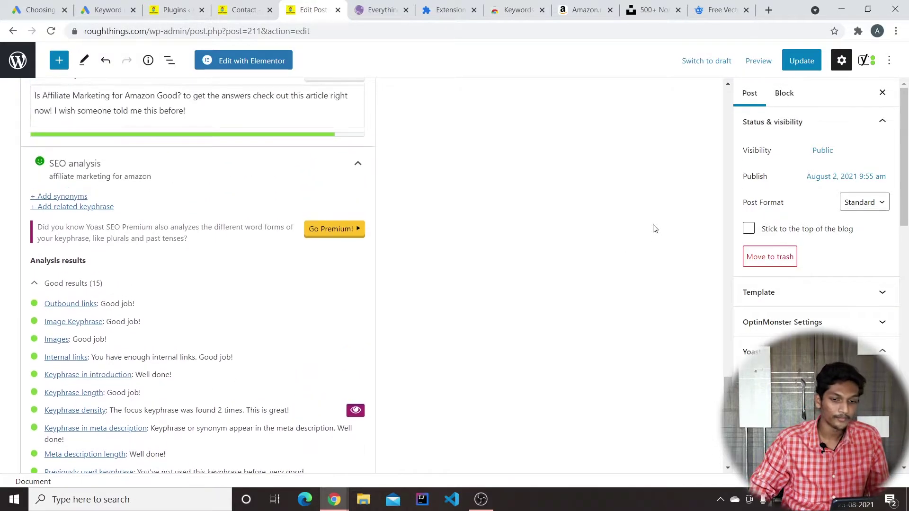
scroll(655, 228, up, 9)
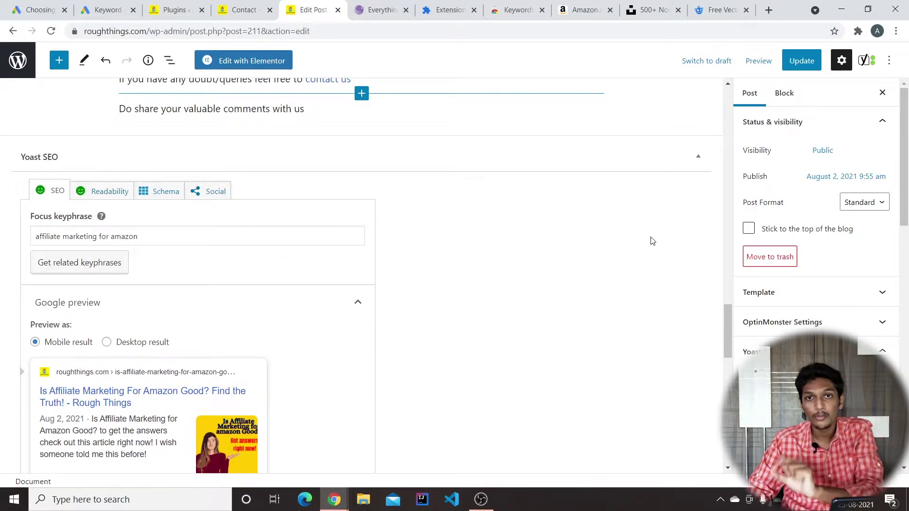
Switch the Google preview to the desktop result and go from its description text to the meta description
scroll(470, 242, down, 3)
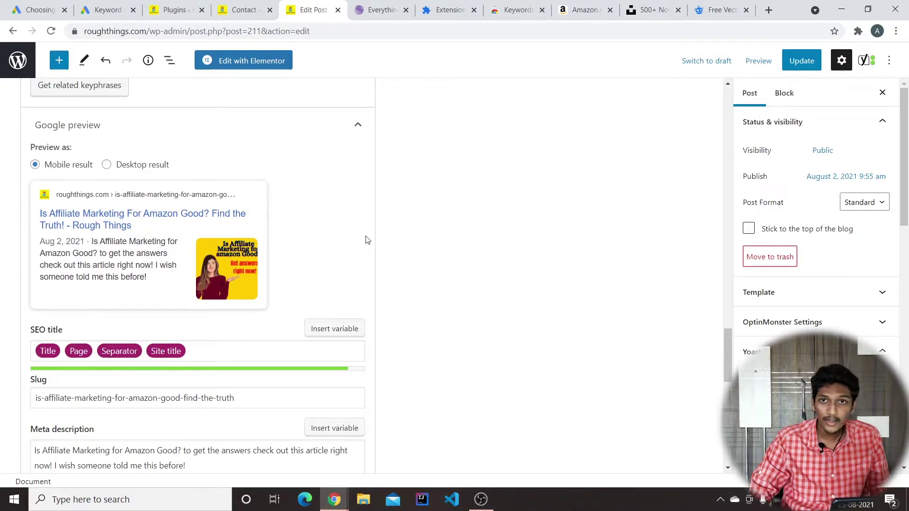
click(107, 165)
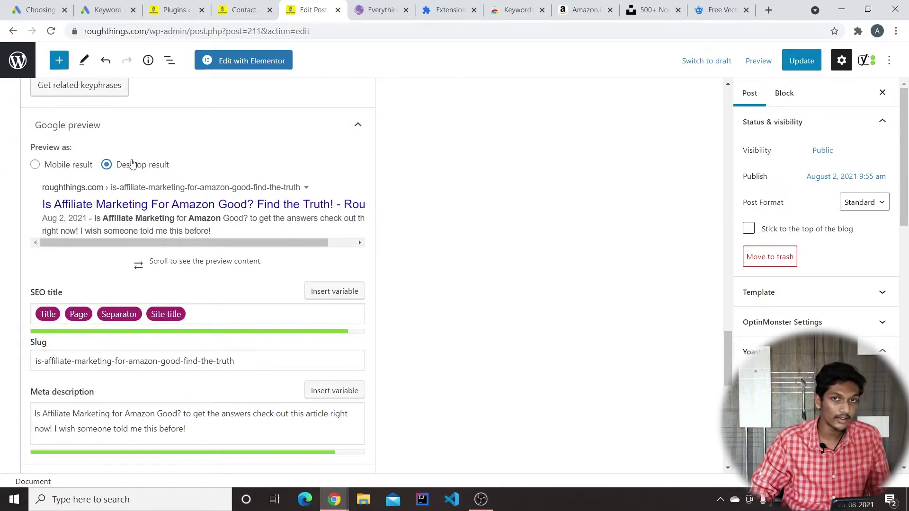
drag(92, 218, 251, 239)
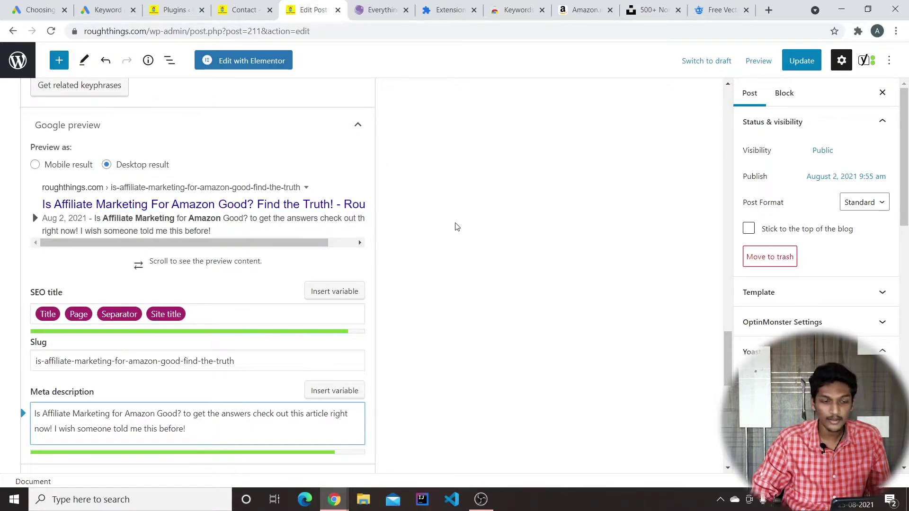
scroll(455, 225, down, 2)
click(522, 248)
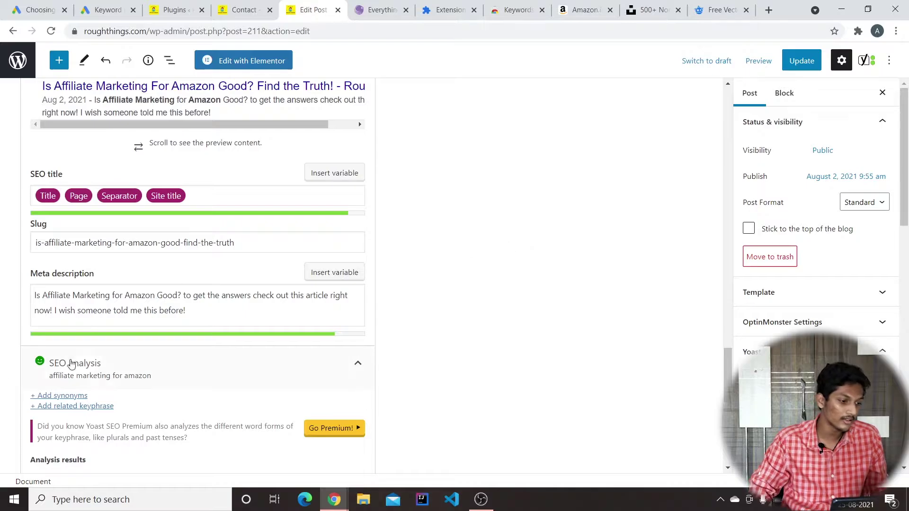
Select "Affiliate Marketing for Amazon" in the meta description, extend to the whole description, and deselect it
click(41, 295)
drag(41, 295, 157, 296)
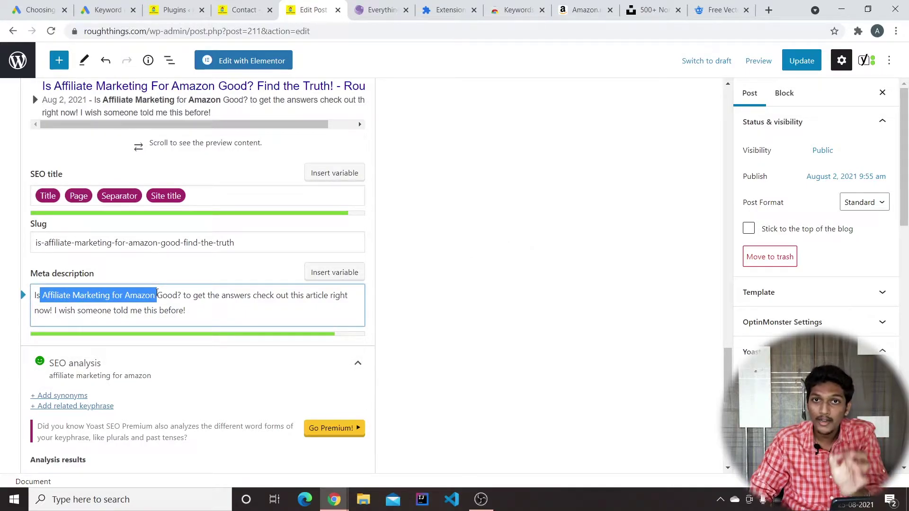
drag(200, 308, 23, 283)
click(640, 256)
Check the remaining Yoast analysis results, then go back to the post title, select it whole and deselect it
scroll(536, 252, down, 9)
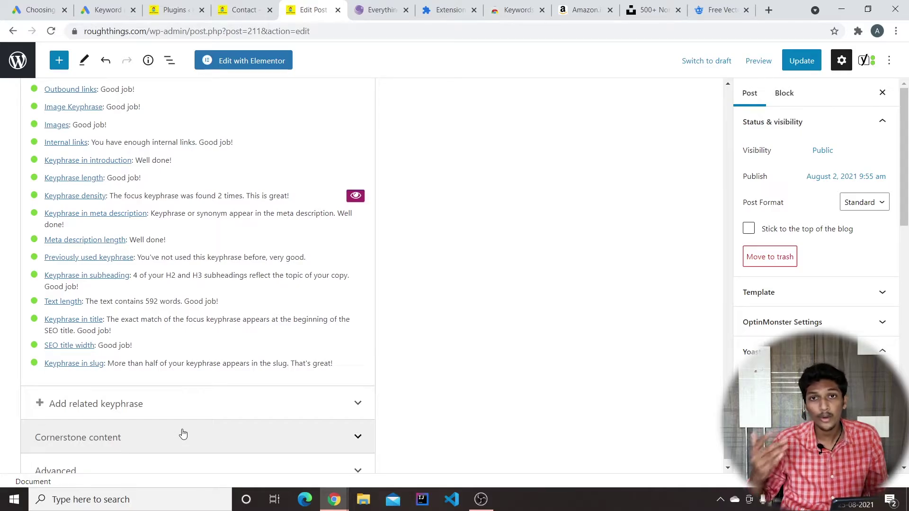
scroll(403, 209, down, 1)
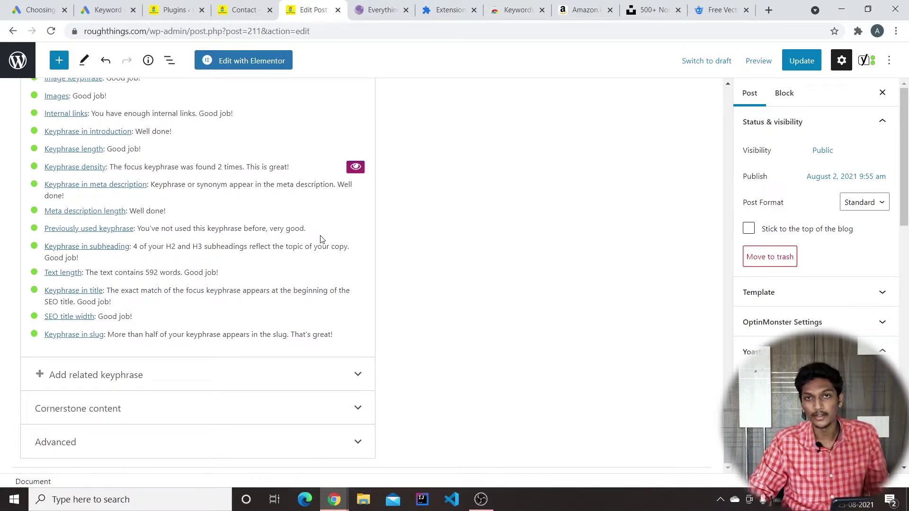
scroll(330, 246, up, 6)
scroll(331, 246, up, 20)
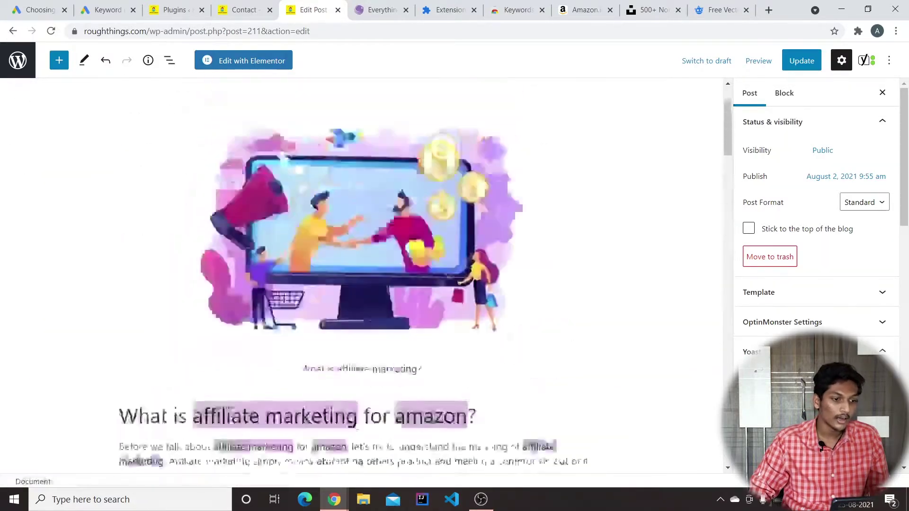
drag(482, 178, 71, 142)
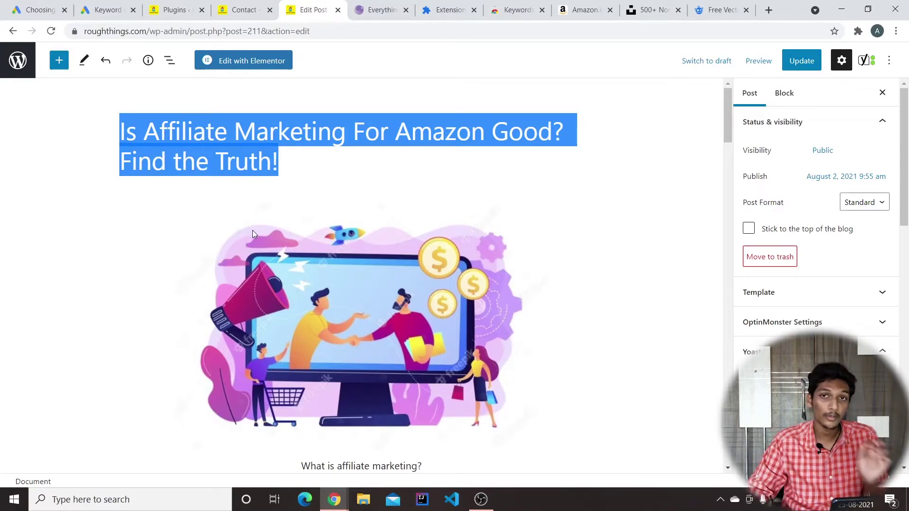
click(628, 176)
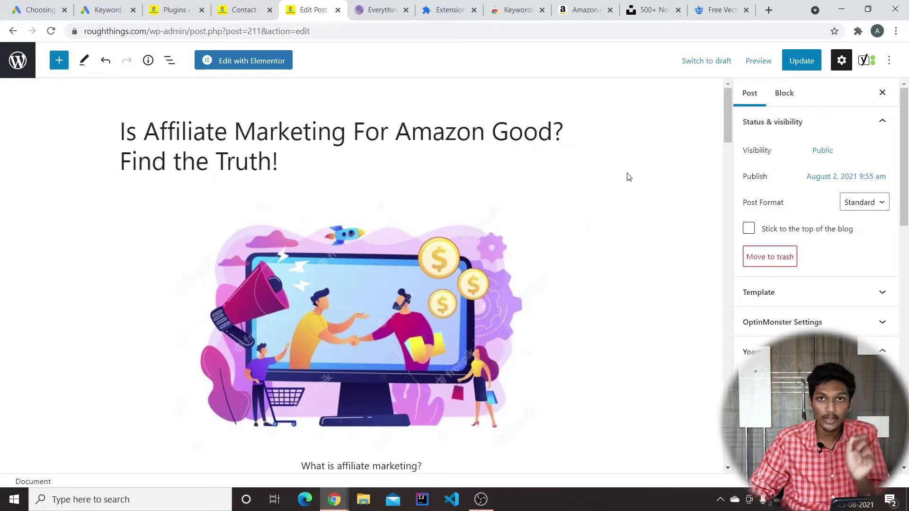
Select the words "affiliate marketing for" in the H2 heading "What is affiliate marketing for amazon?"
scroll(705, 255, down, 3)
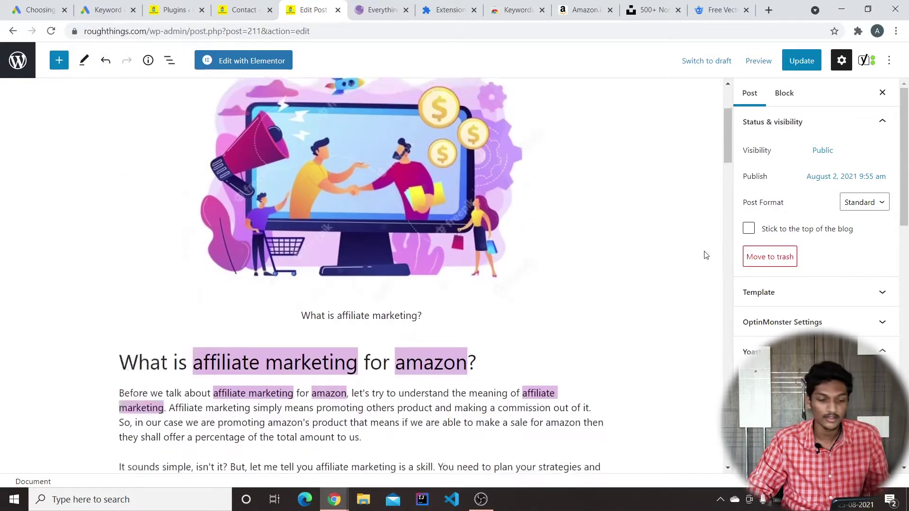
scroll(706, 255, down, 1)
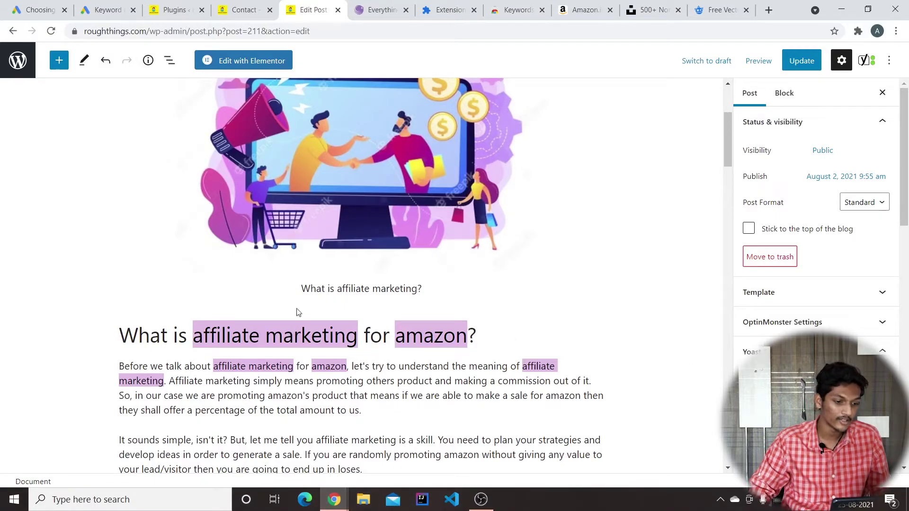
drag(193, 334, 460, 337)
click(572, 331)
key(Left)
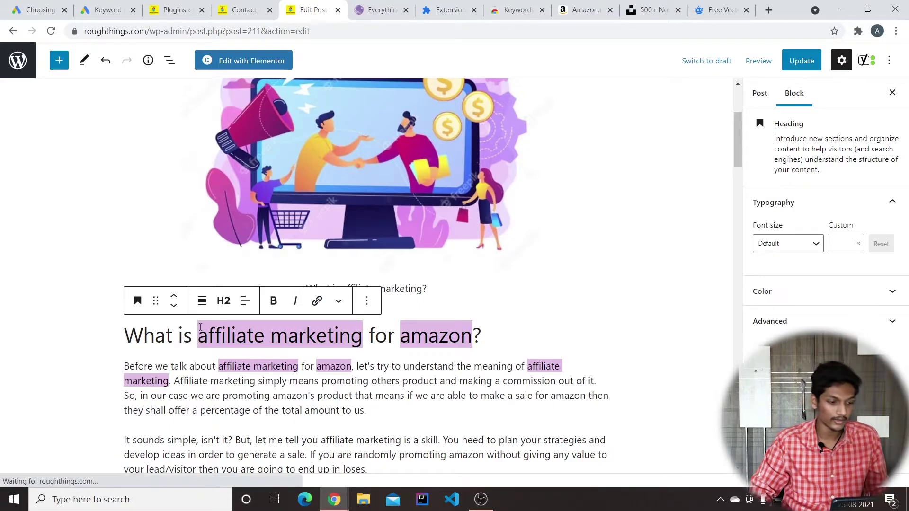
drag(197, 337, 399, 337)
Select the keyphrase words in the heading "How to be an affiliate for amazon?", then activate the H3 heading "Why a website for Affiliate marketing?"
scroll(623, 314, down, 5)
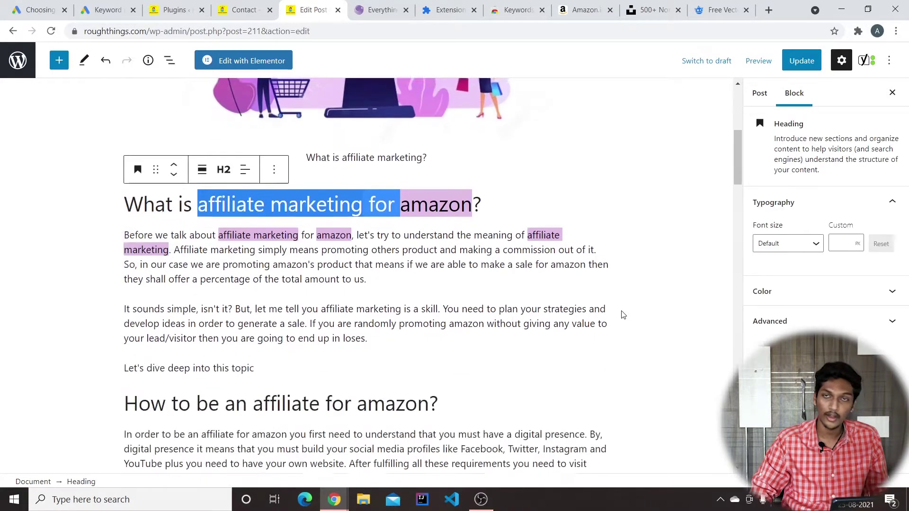
click(258, 298)
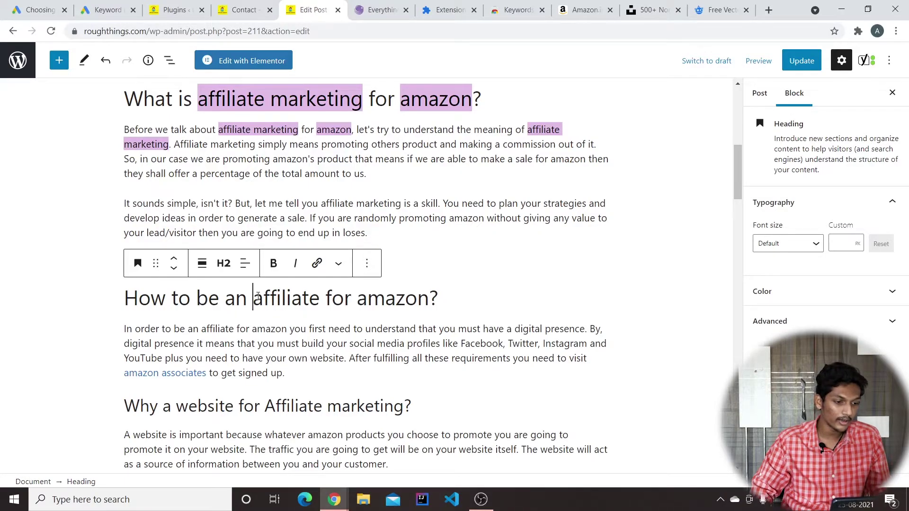
drag(254, 300, 406, 301)
drag(315, 305, 286, 301)
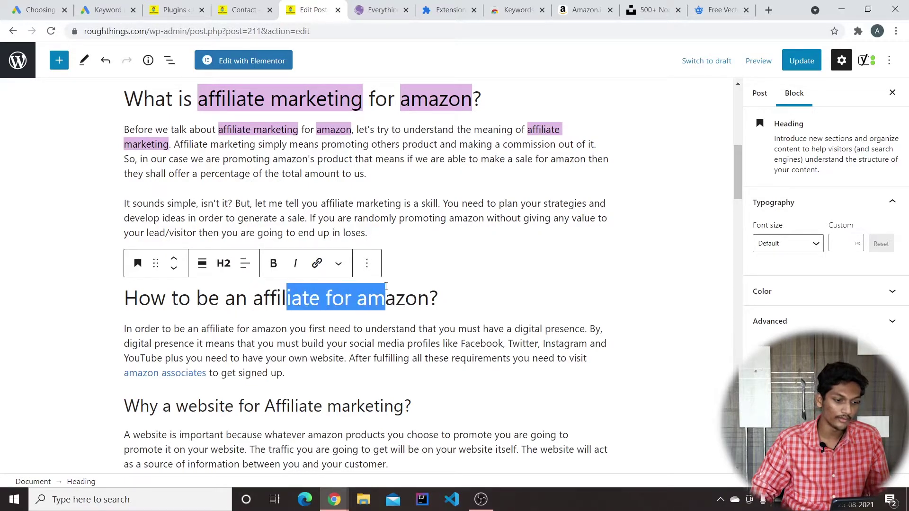
scroll(482, 294, down, 3)
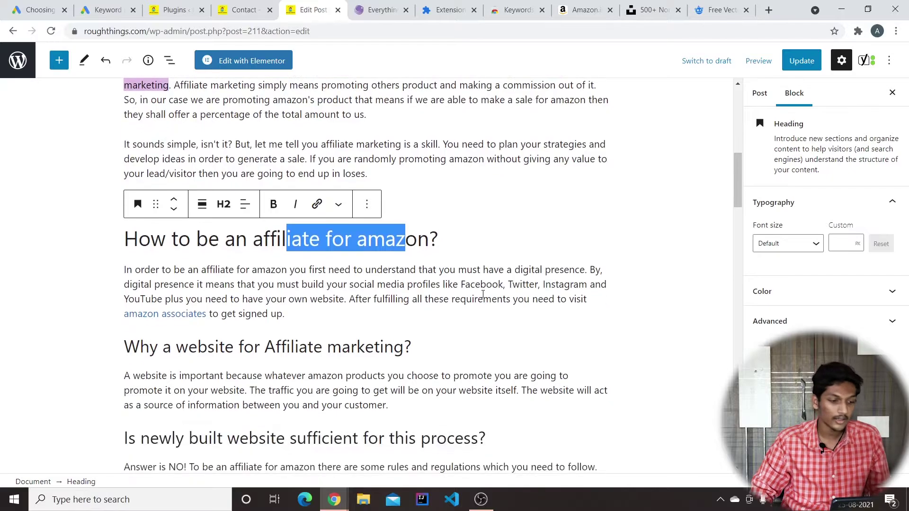
click(341, 228)
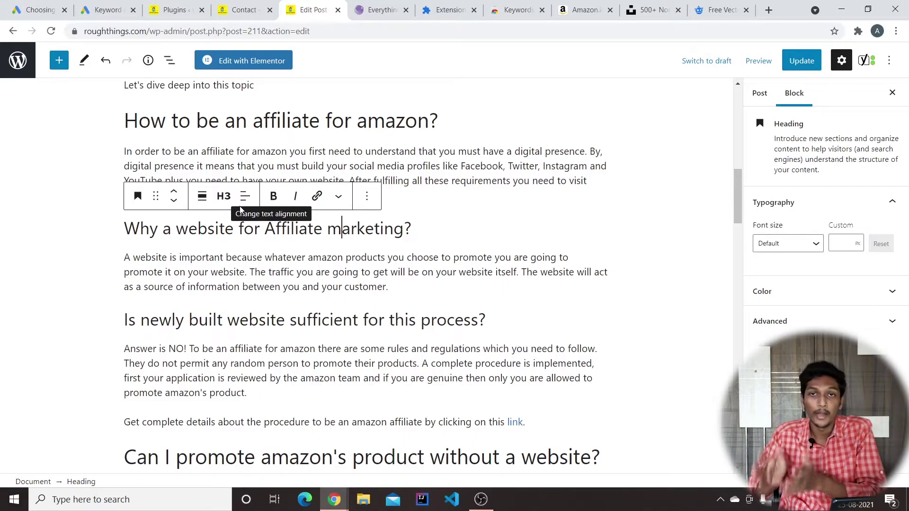
Review the post's subheadings and the Yoast SEO analysis results, then select the focus keyphrase "affiliate marketing for amazon"
scroll(552, 189, down, 5)
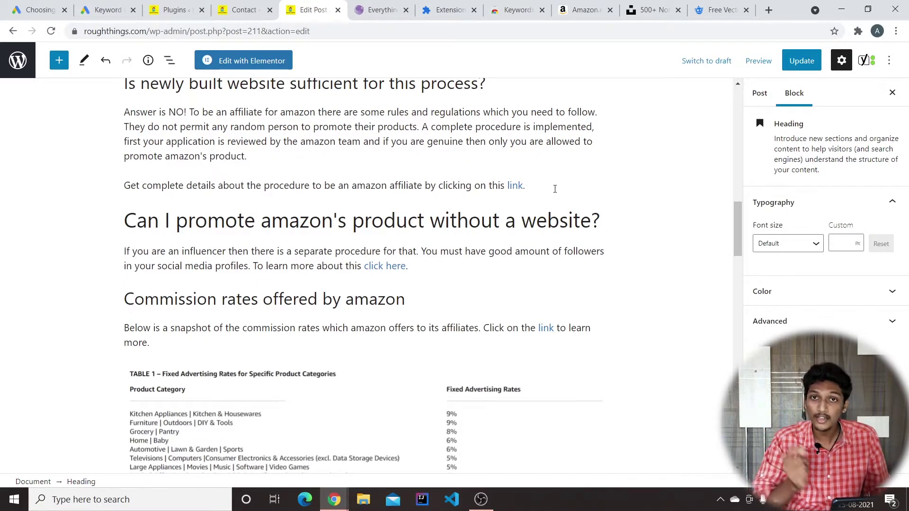
scroll(407, 237, down, 20)
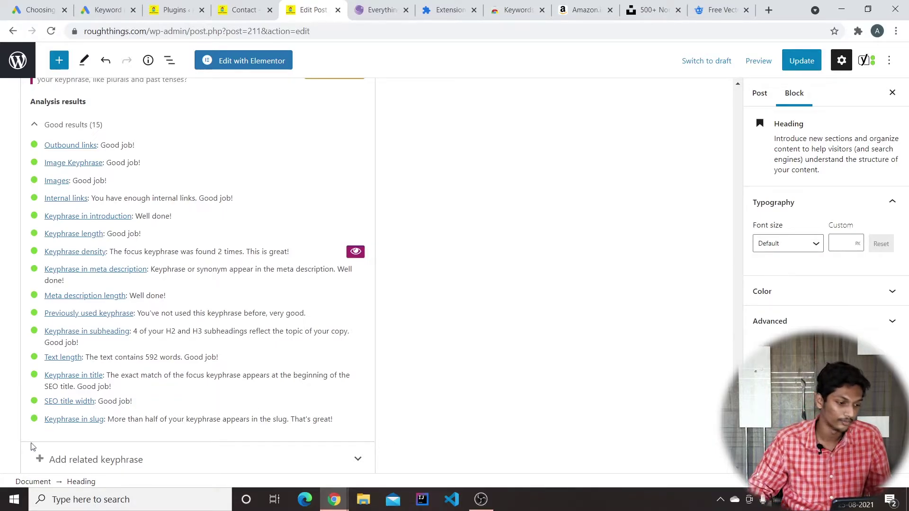
scroll(116, 319, down, 1)
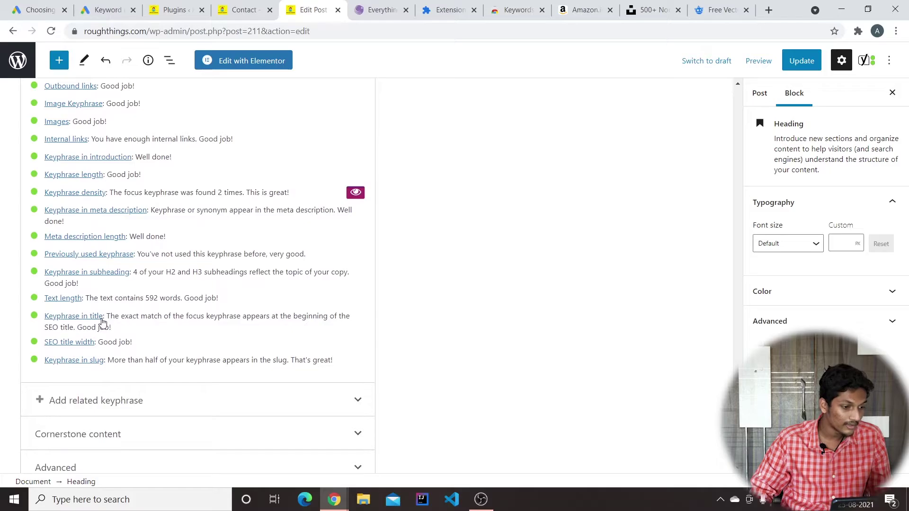
scroll(634, 283, up, 4)
scroll(632, 281, down, 5)
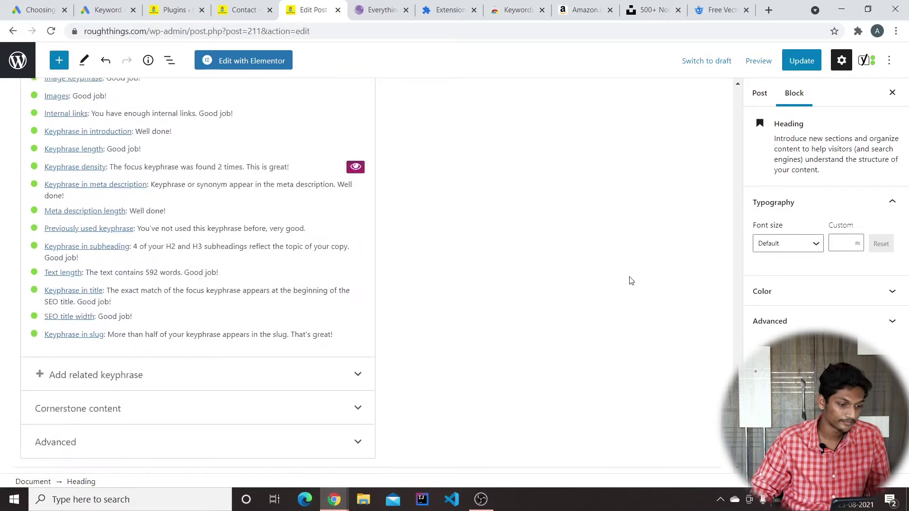
scroll(608, 270, up, 10)
scroll(116, 213, down, 5)
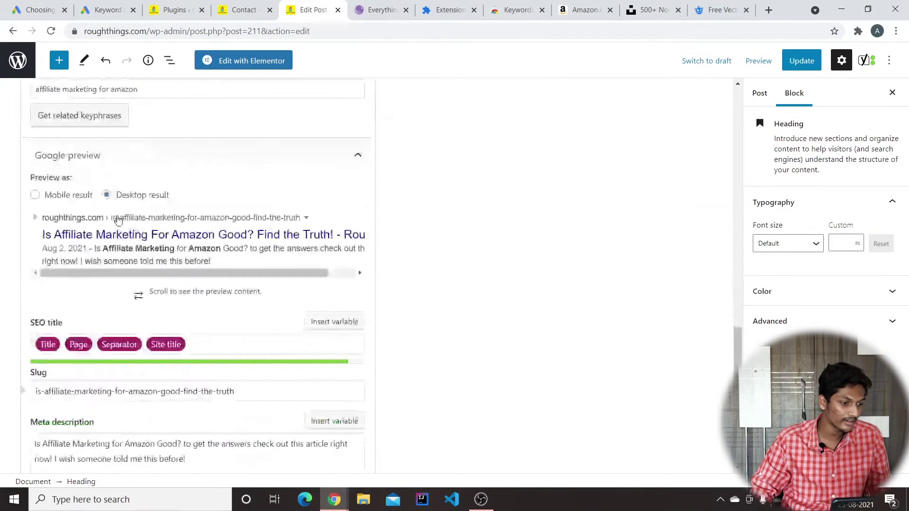
scroll(116, 213, up, 2)
drag(144, 208, 35, 209)
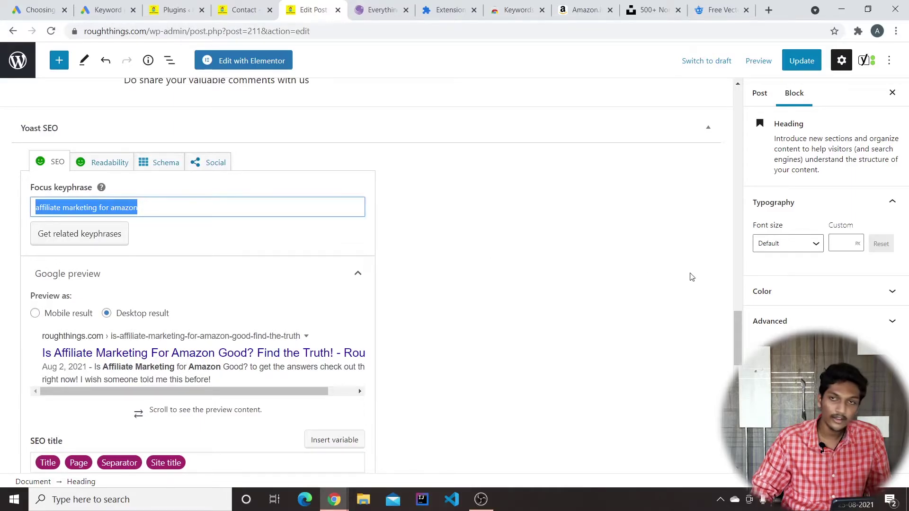
Select the keyphrase words "Affiliate Marketing For Amazon" in the post title, starting at "Affiliate"
scroll(689, 272, up, 15)
scroll(748, 171, up, 10)
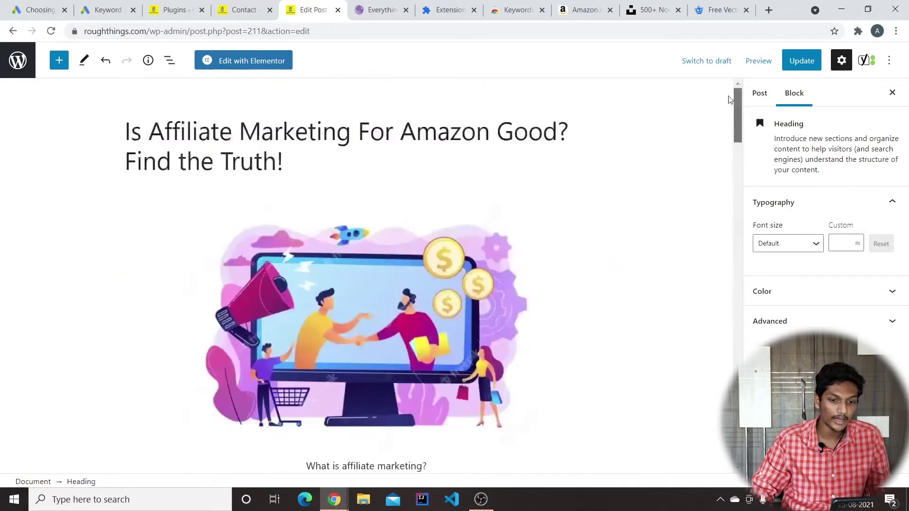
click(196, 115)
drag(196, 116, 470, 103)
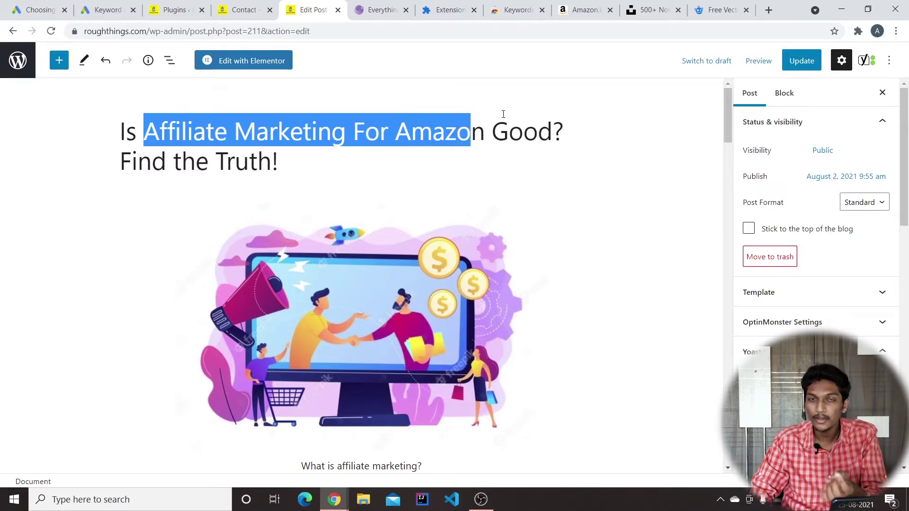
Go back to the Yoast SEO section and check its analysis results, including keyphrase in title and slug
scroll(615, 203, down, 15)
drag(728, 182, 729, 426)
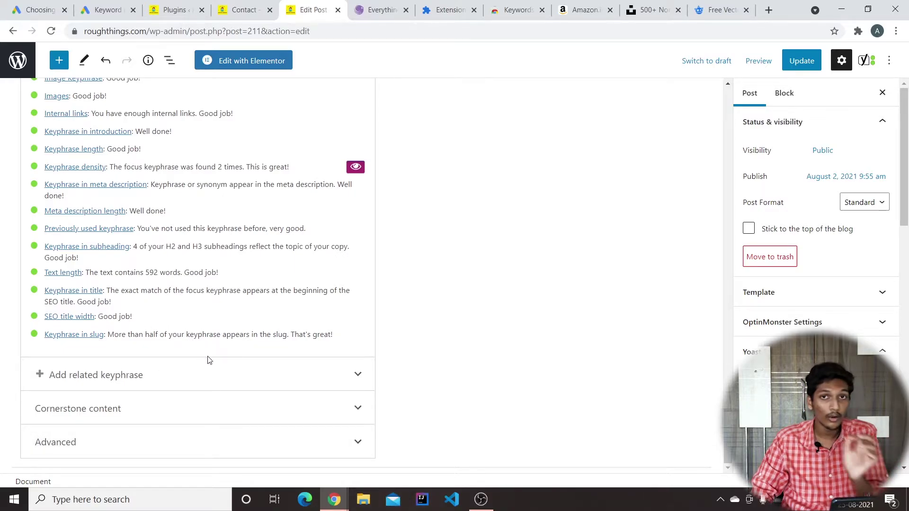
scroll(284, 371, up, 15)
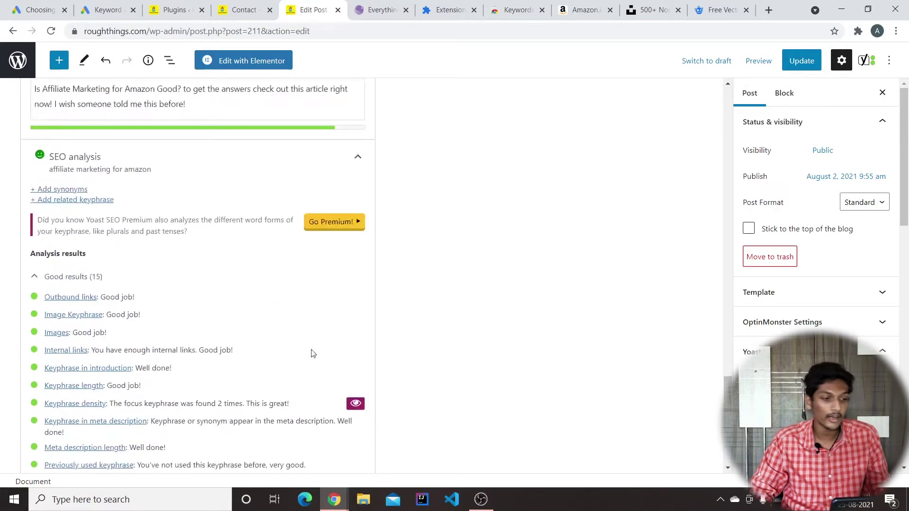
scroll(308, 333, down, 8)
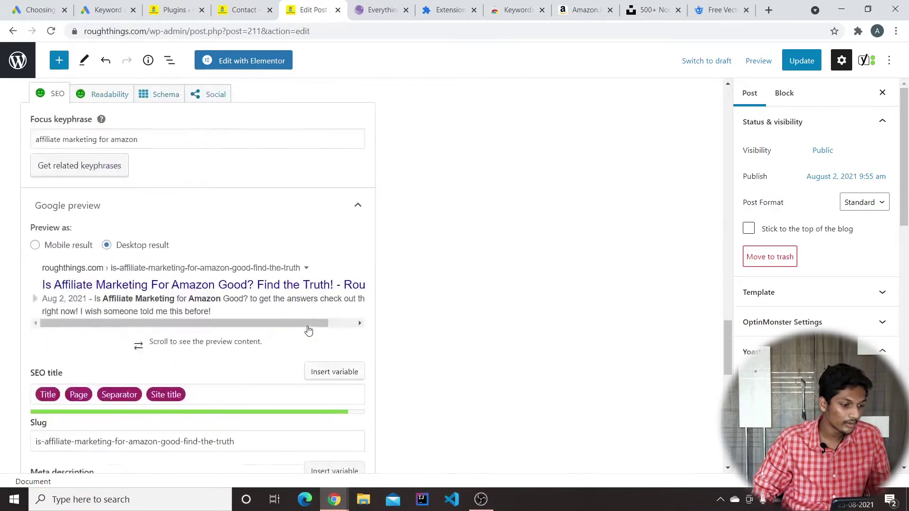
Select the post's URL with its slug in the Google preview, then deselect it
drag(45, 273, 159, 273)
click(407, 251)
scroll(395, 252, up, 5)
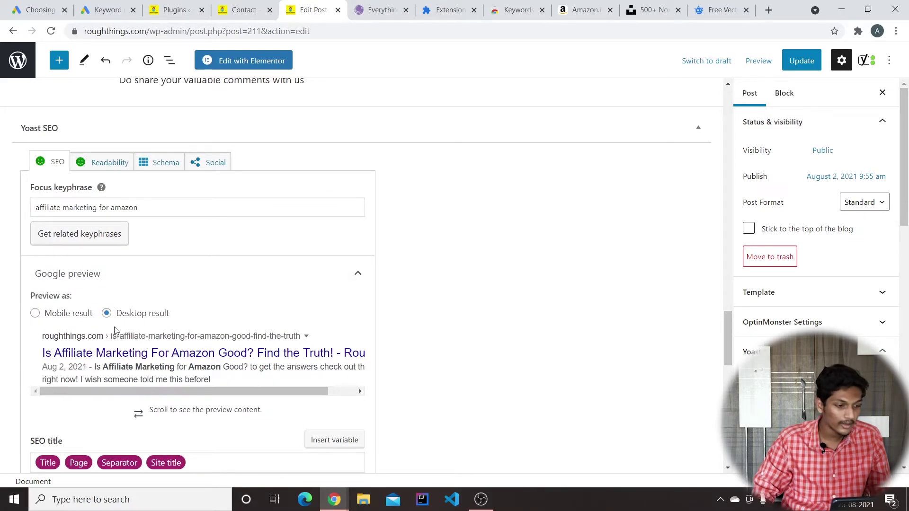
drag(110, 337, 250, 329)
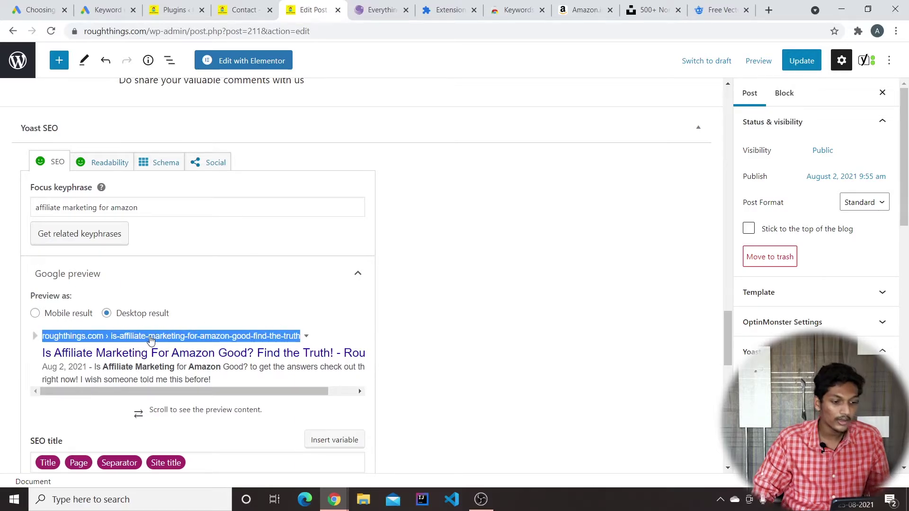
click(434, 325)
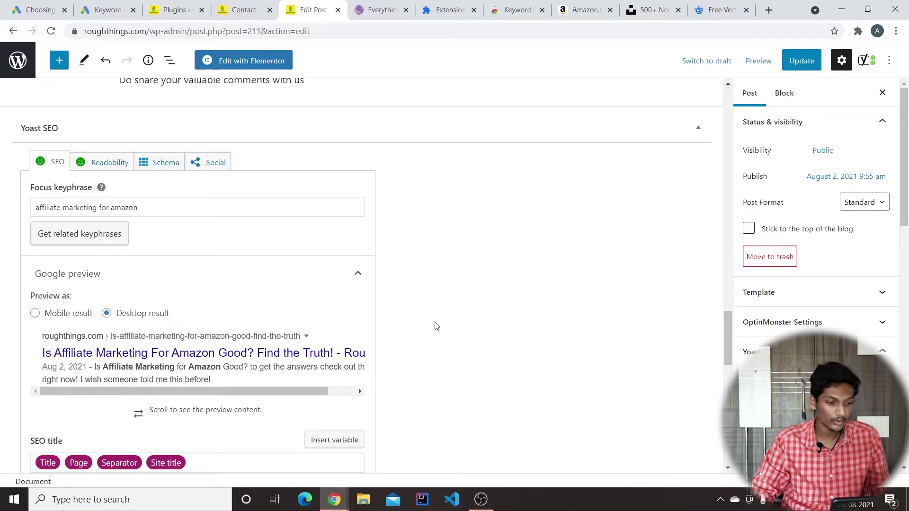
drag(110, 336, 321, 335)
click(453, 302)
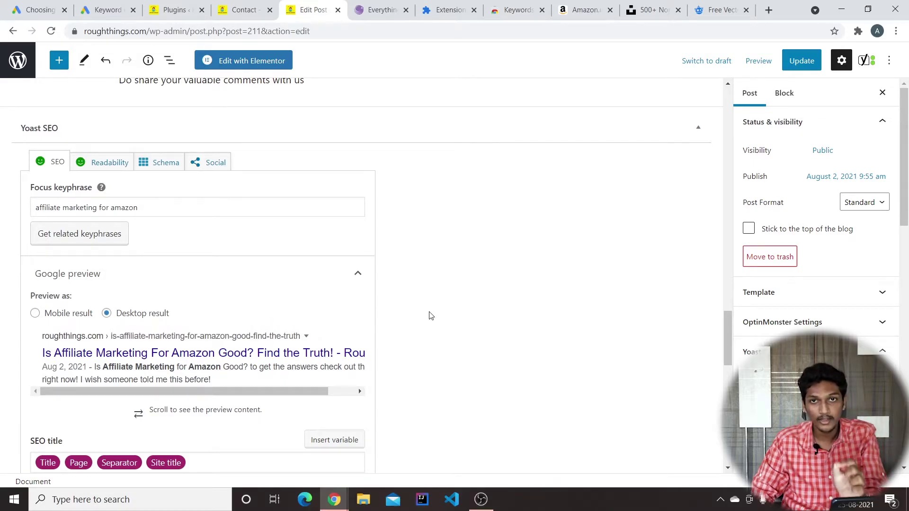
Recheck the SEO analysis results, then view the Readability analysis and return to the SEO analysis
scroll(428, 314, down, 14)
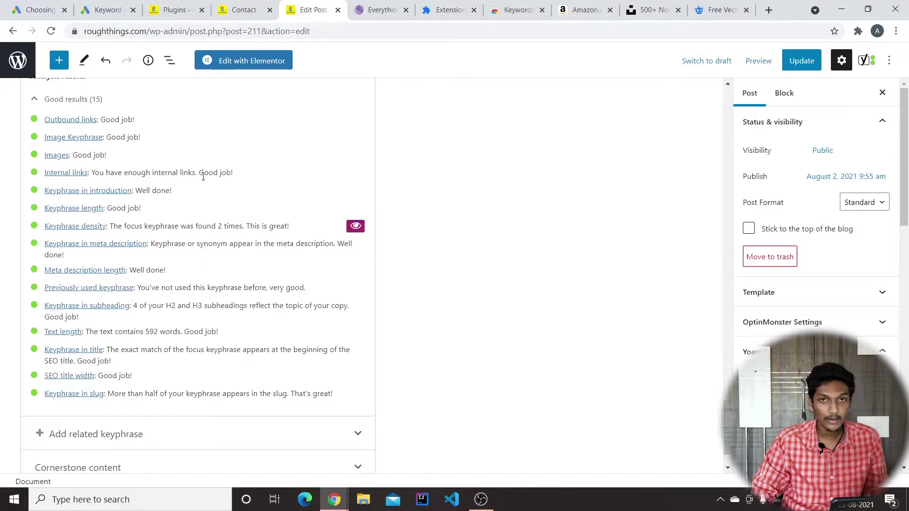
scroll(203, 176, up, 3)
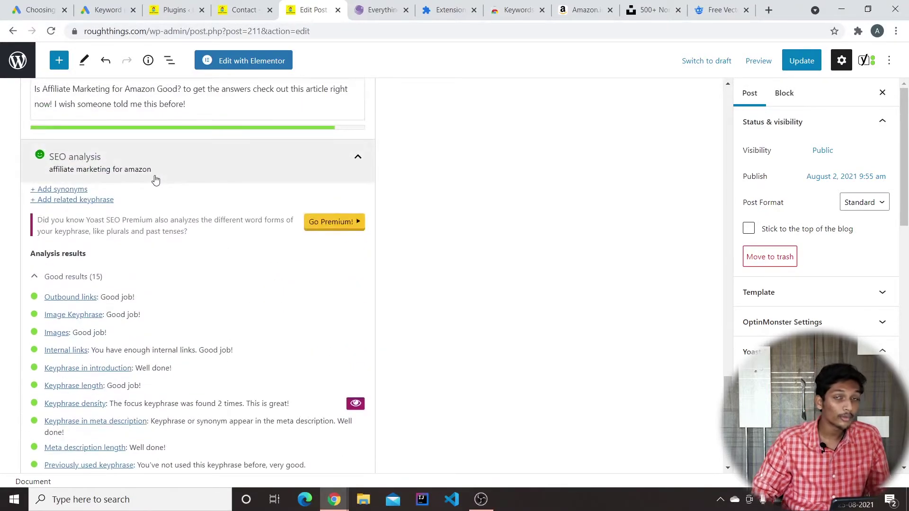
scroll(163, 173, up, 3)
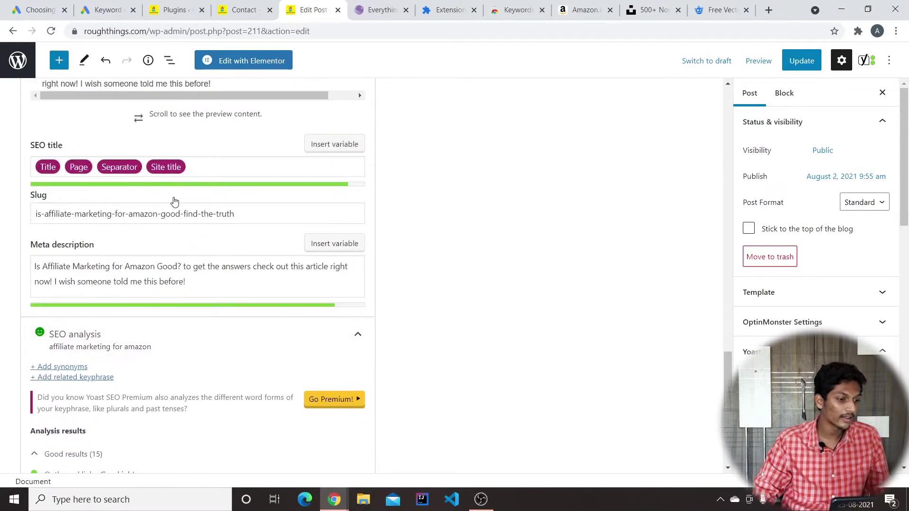
scroll(173, 201, down, 5)
scroll(173, 201, down, 3)
scroll(172, 199, up, 14)
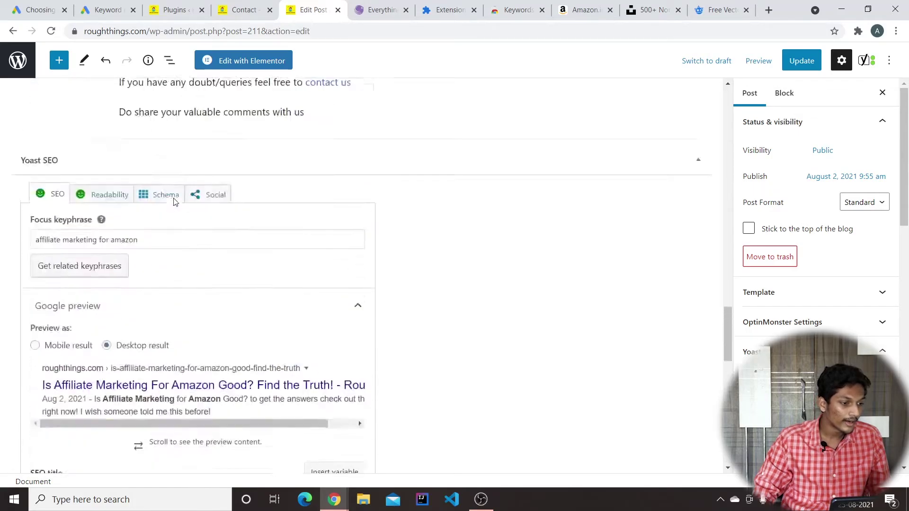
click(119, 222)
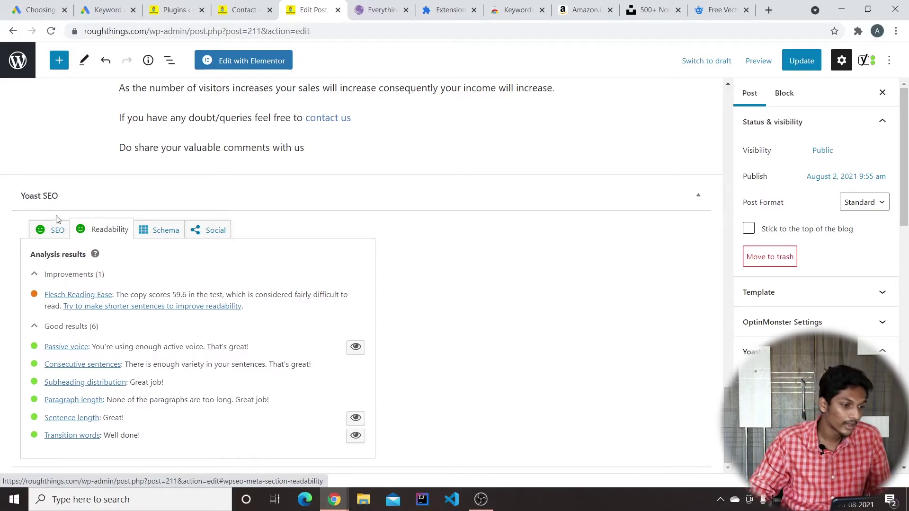
click(62, 235)
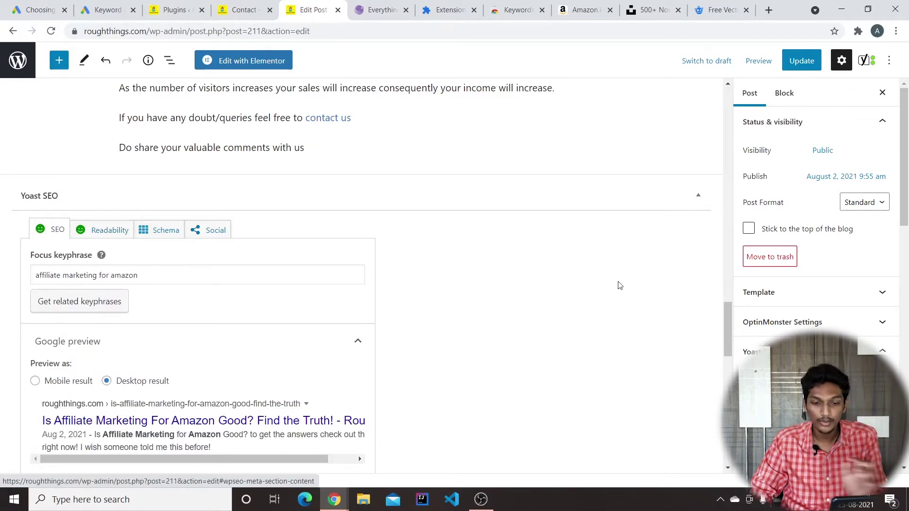
Add the tag "affiliate marketing" to the post
scroll(853, 253, down, 3)
scroll(854, 253, down, 2)
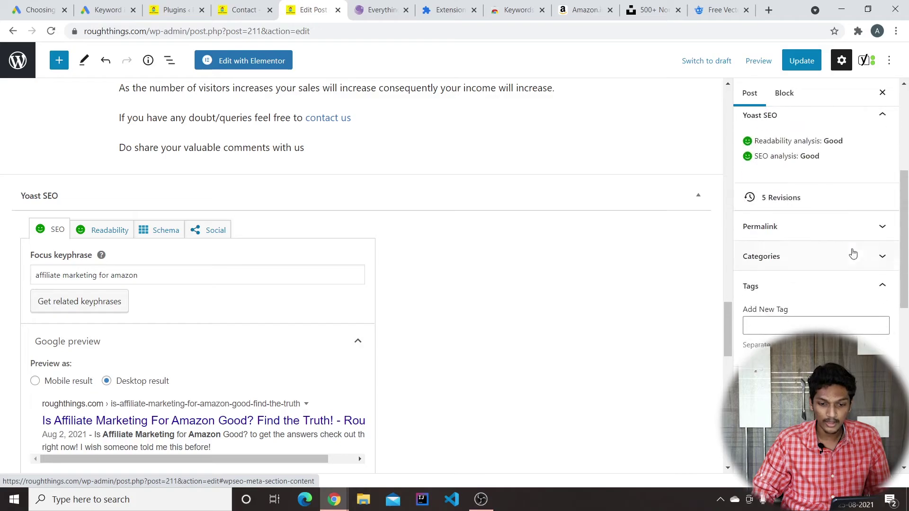
scroll(811, 236, down, 2)
click(801, 203)
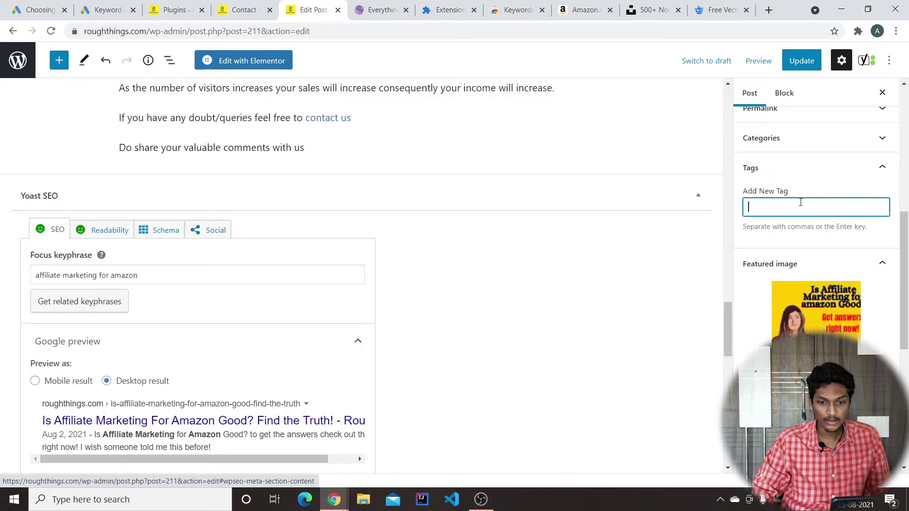
click(861, 209)
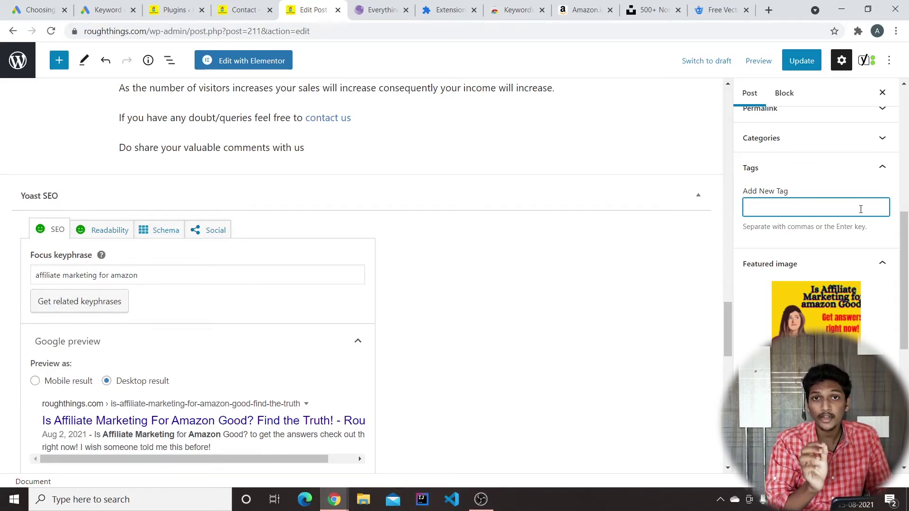
text(filiate marke)
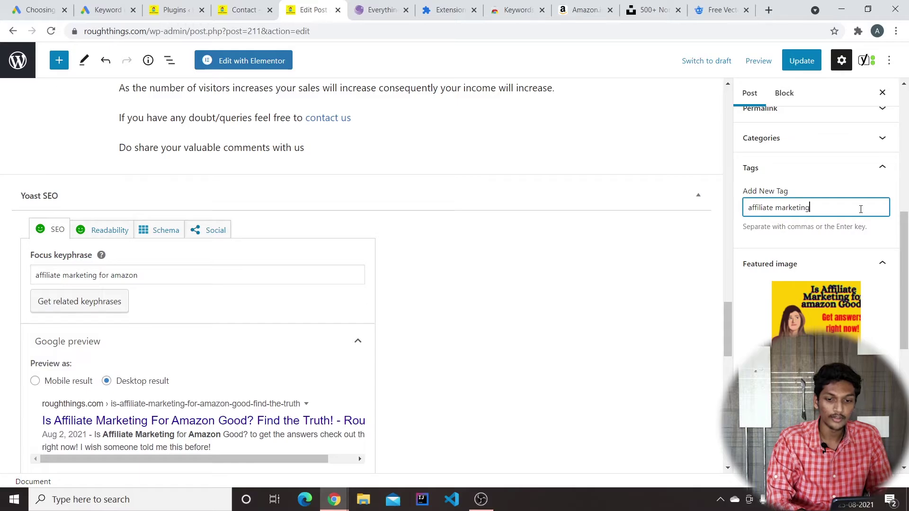
text(ting)
key(Return)
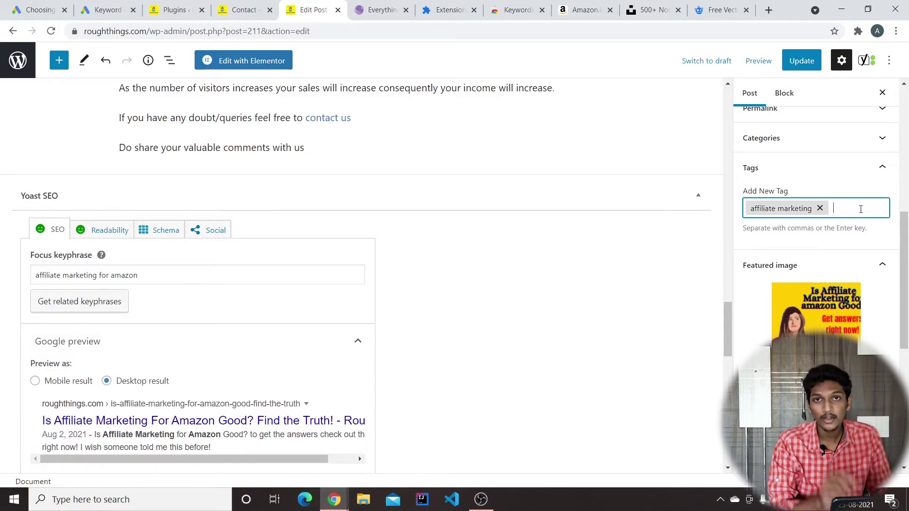
Add a second tag, "amaon", to the post
key(BackSpace)
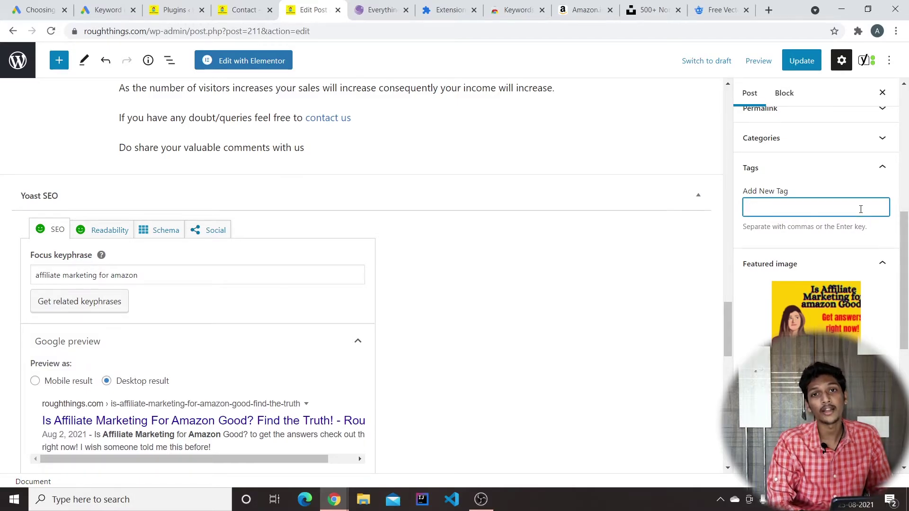
text(amaon)
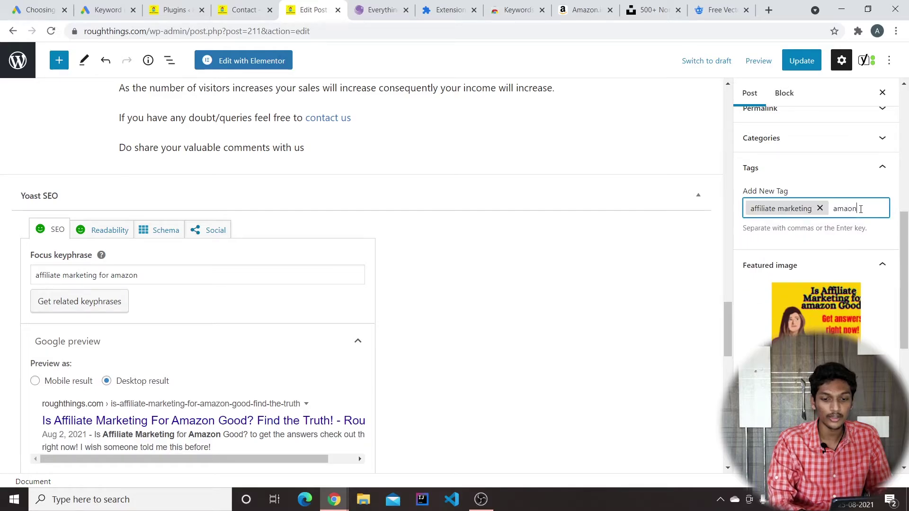
key(Return)
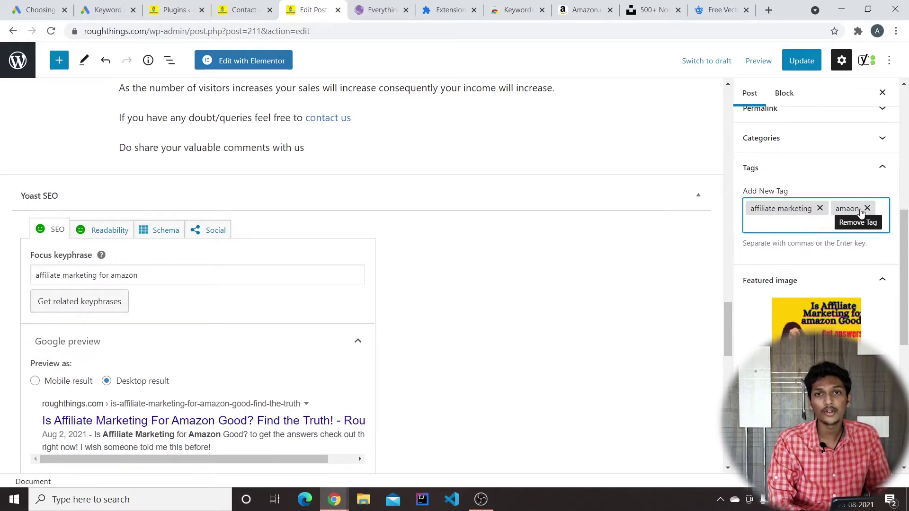
click(860, 209)
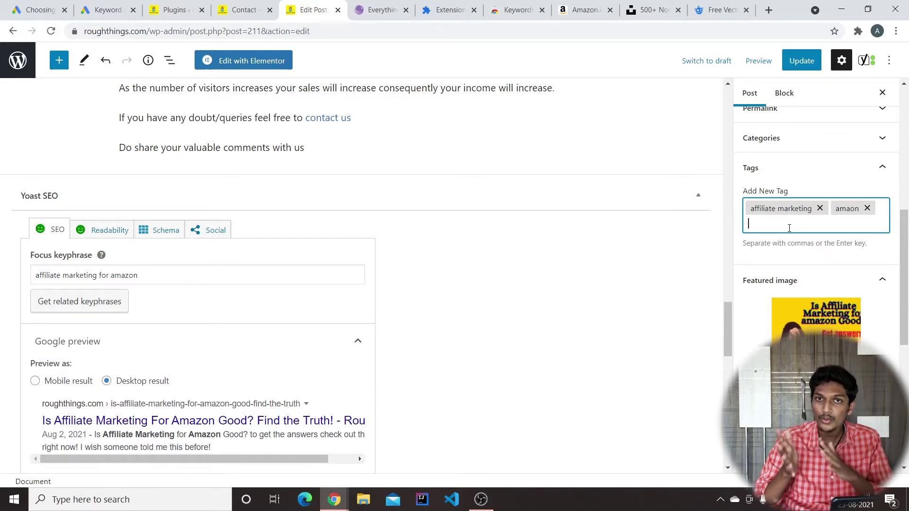
Look over the remaining post settings and content, then update the published post
scroll(896, 265, down, 5)
scroll(718, 274, down, 3)
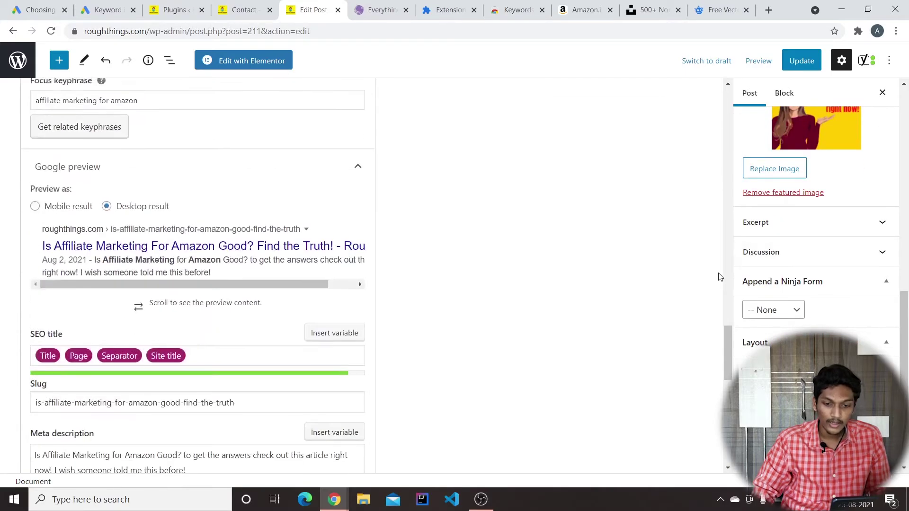
scroll(719, 277, up, 8)
scroll(804, 265, up, 6)
scroll(609, 266, up, 15)
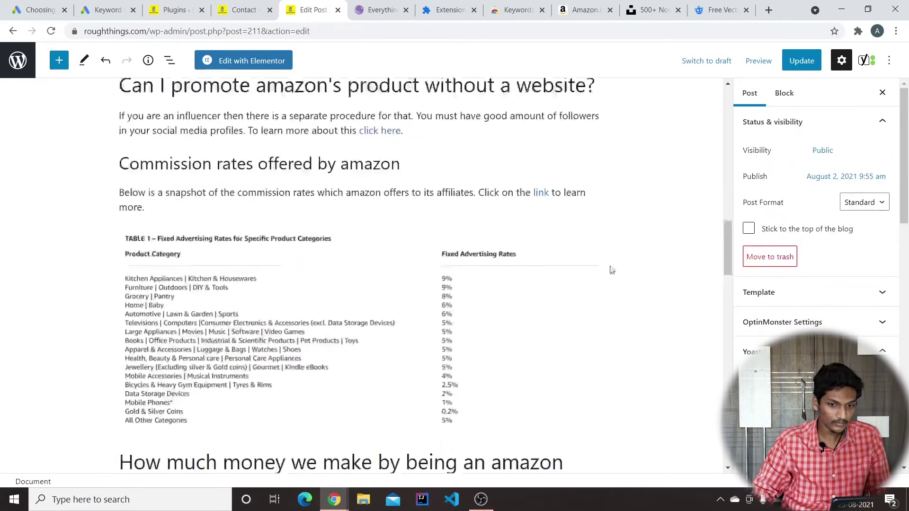
click(800, 61)
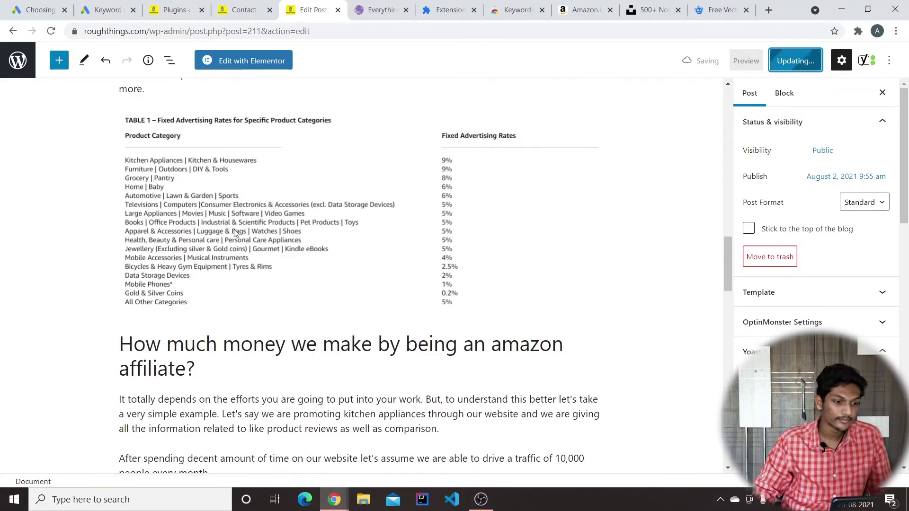
Select the image of the advertising rates table under "Commission rates offered by amazon"
scroll(234, 231, down, 5)
scroll(326, 303, up, 6)
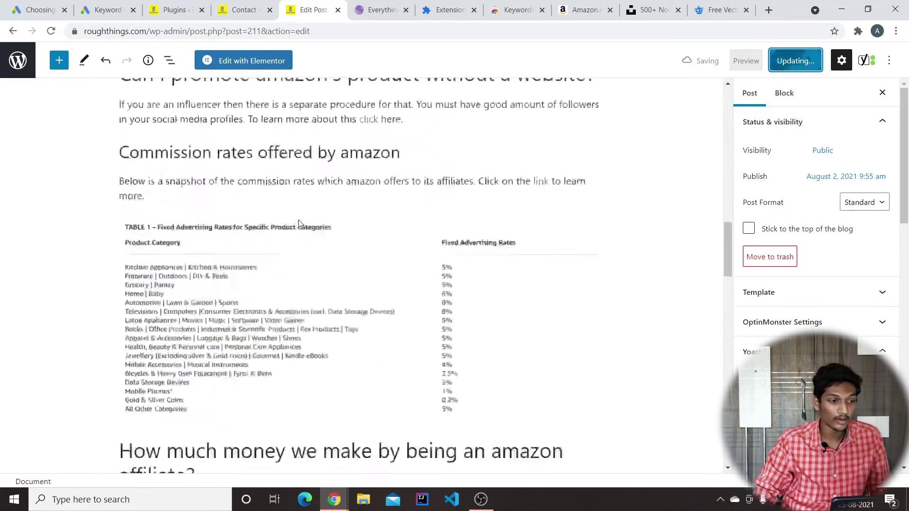
click(326, 303)
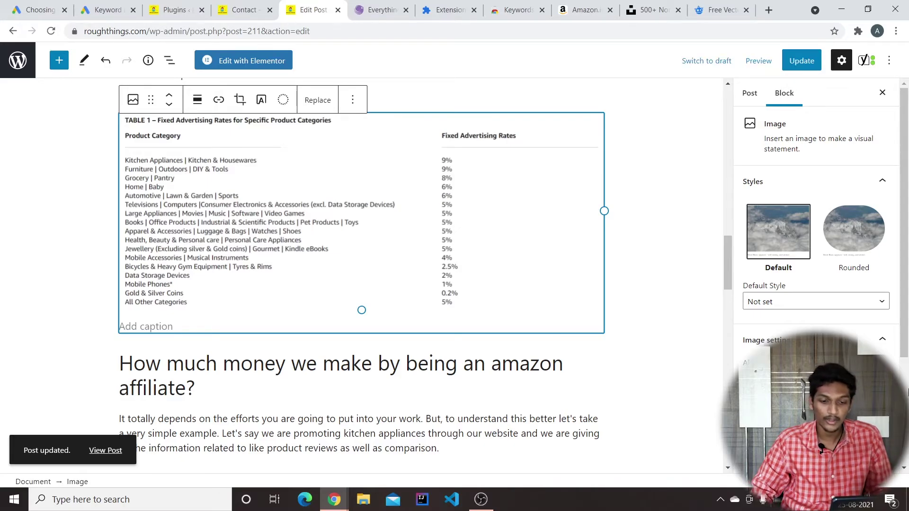
Return to the top of the post, then open the site's Permalink Settings from the WordPress admin
drag(730, 274, 756, 127)
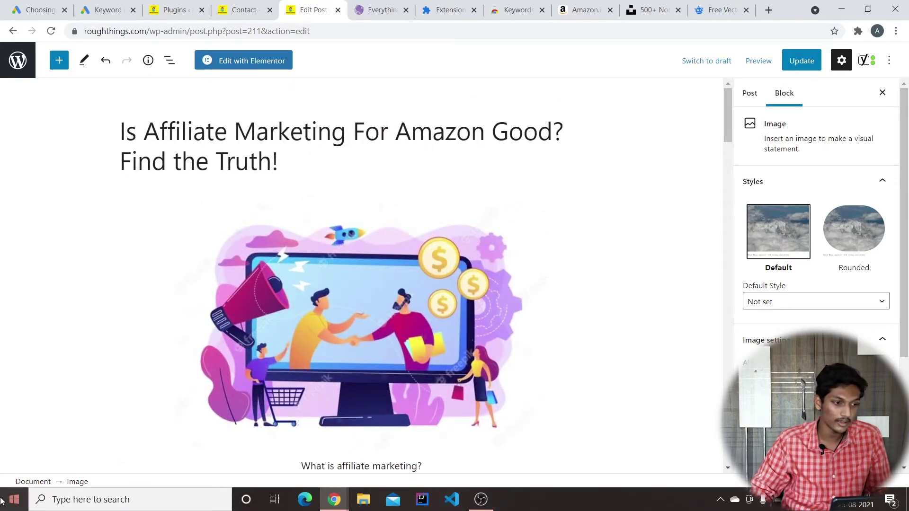
click(261, 5)
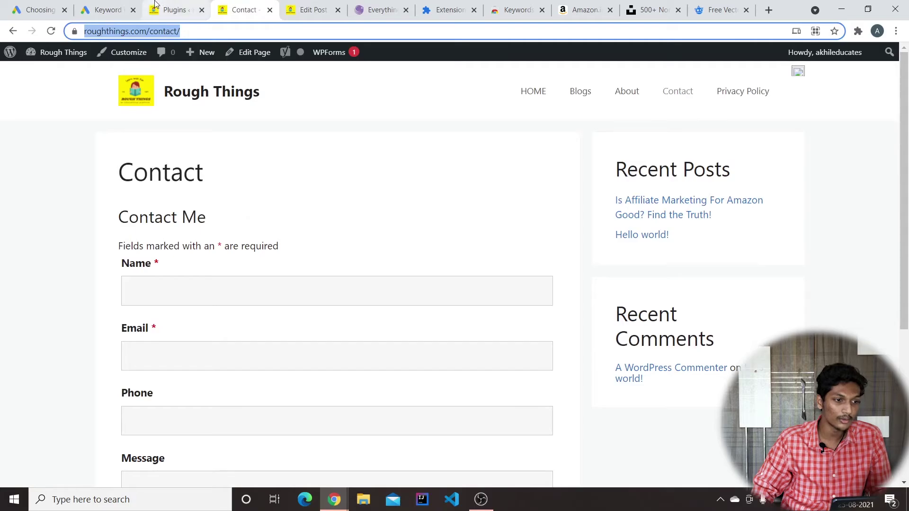
click(175, 9)
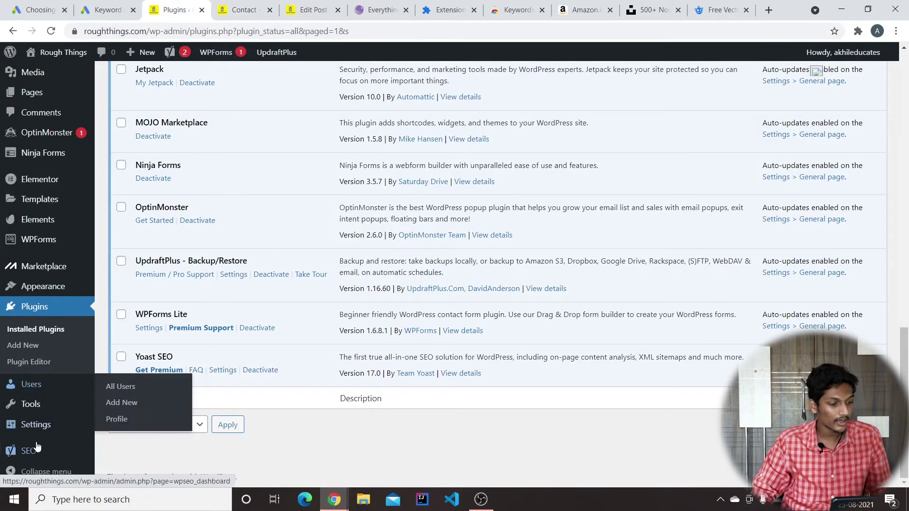
click(52, 31)
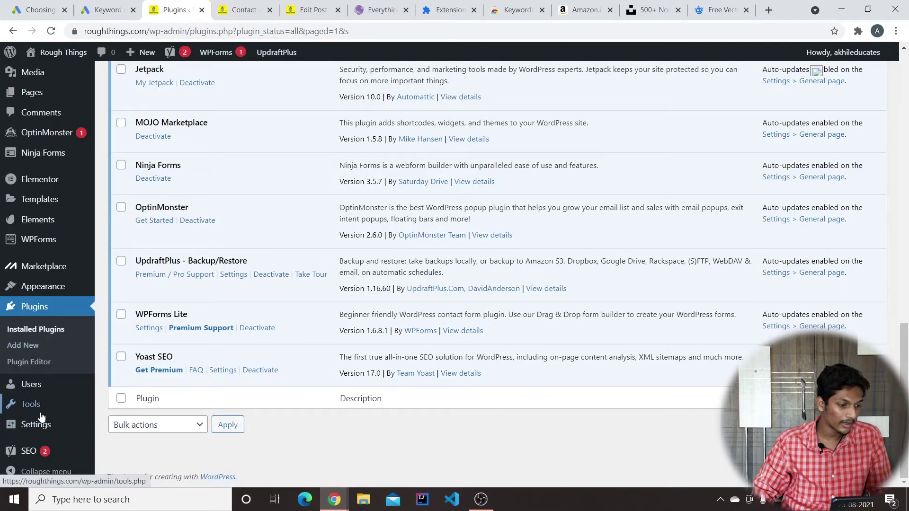
mouse_move(53, 429)
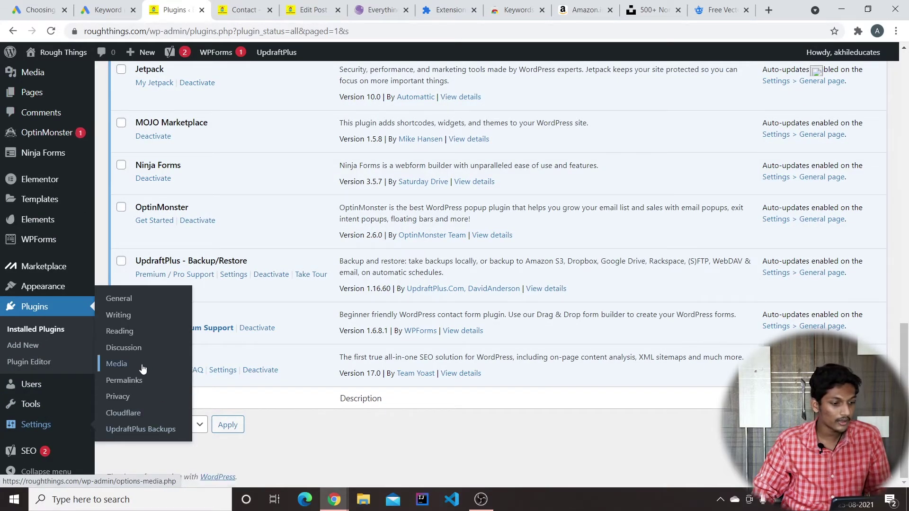
click(138, 383)
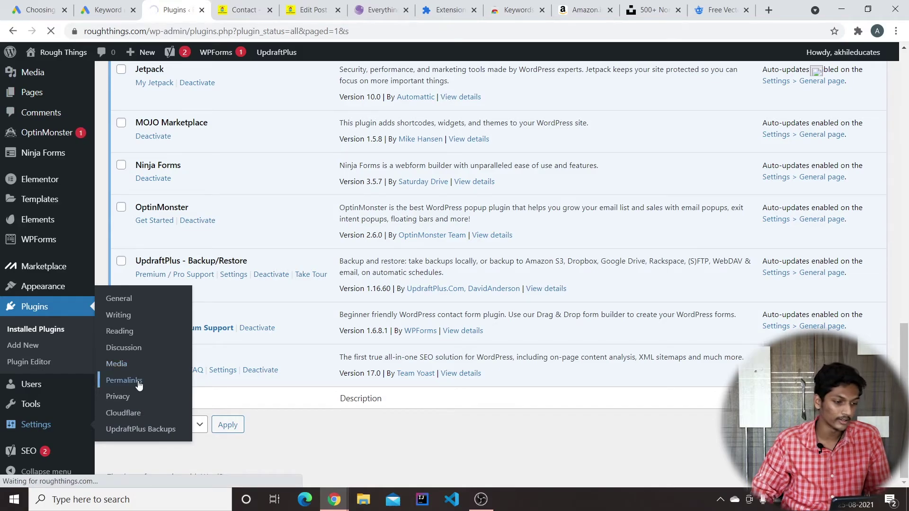
Set the site's permalink structure to Post name and save the changes
scroll(352, 284, down, 5)
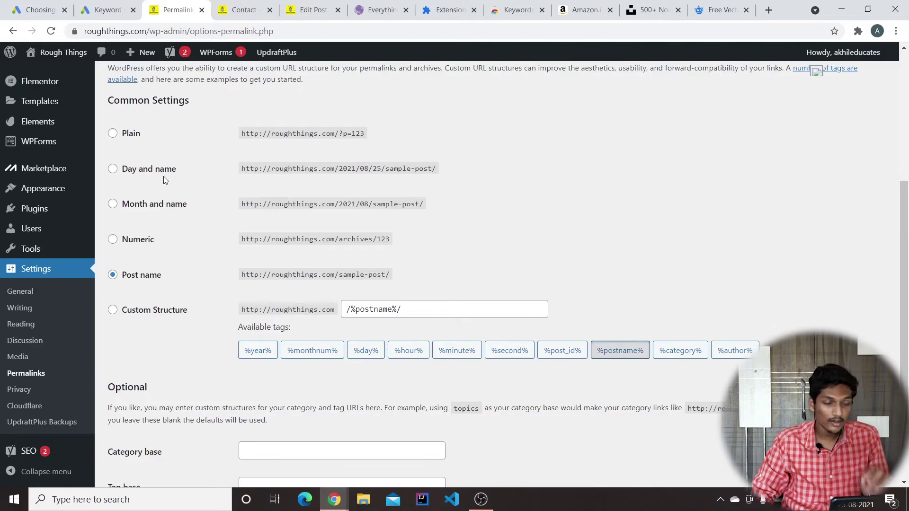
click(147, 168)
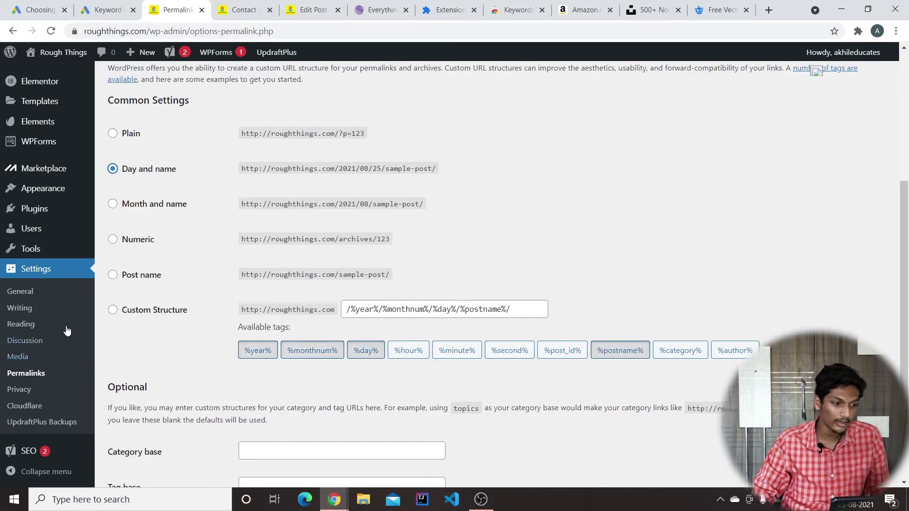
click(130, 279)
scroll(132, 281, down, 2)
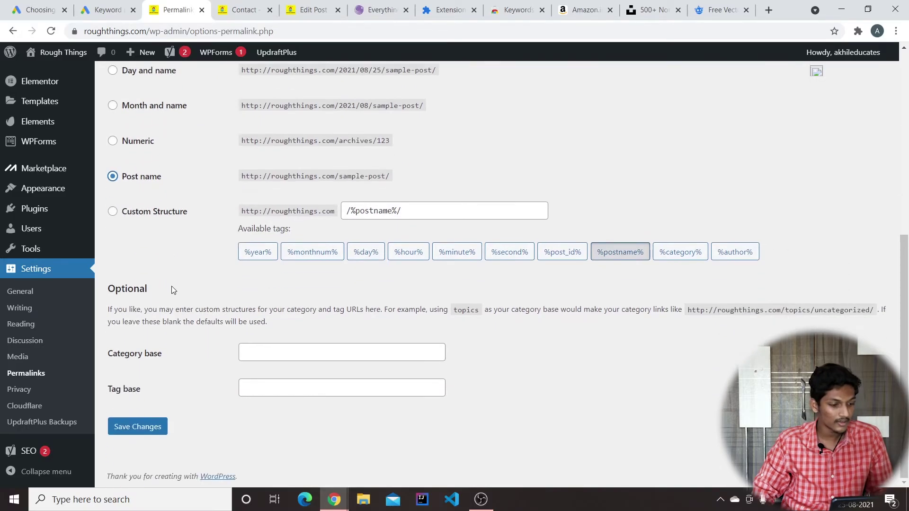
click(130, 426)
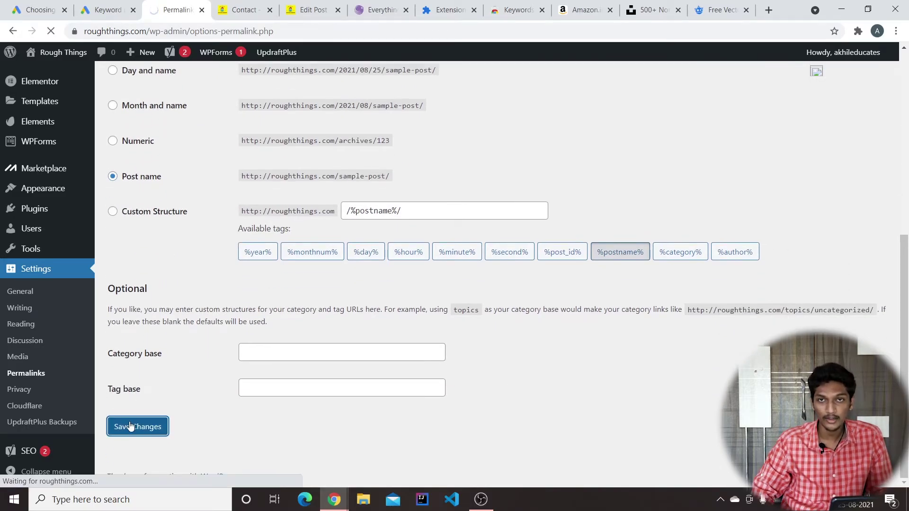
Reload the post editor and open the published post "Is Affiliate Marketing For Amazon Good? Find the Truth!" from the site's Blogs page
click(314, 10)
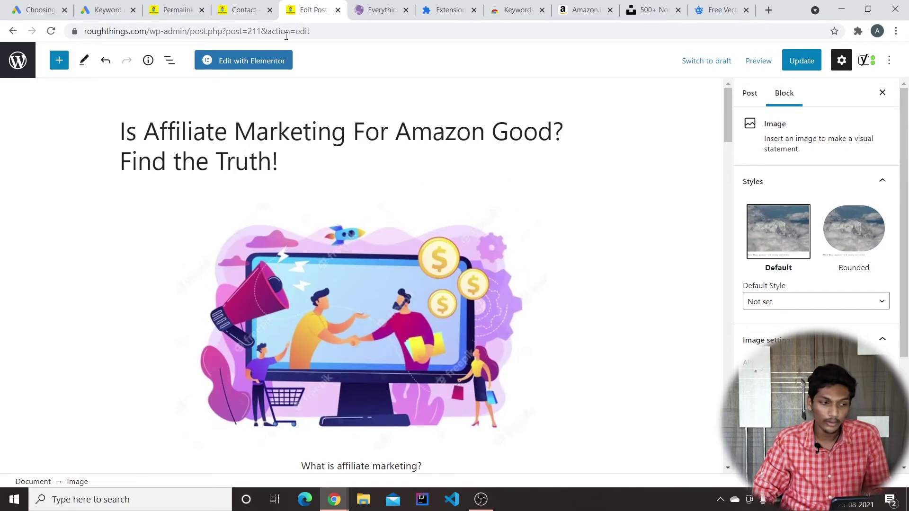
scroll(93, 89, down, 3)
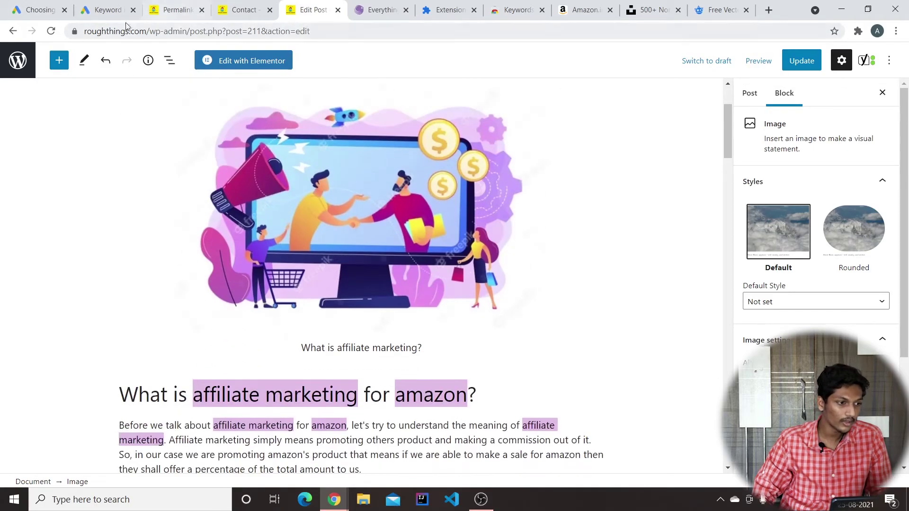
click(51, 32)
click(243, 10)
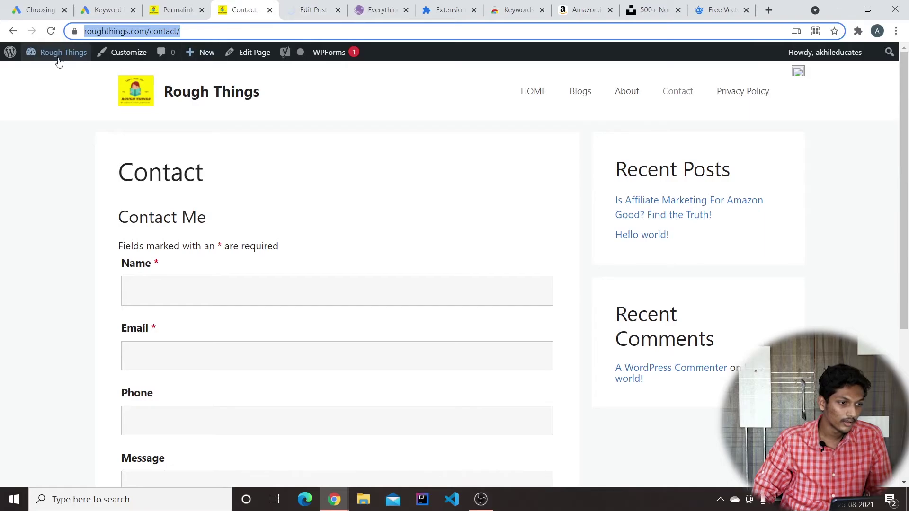
click(584, 86)
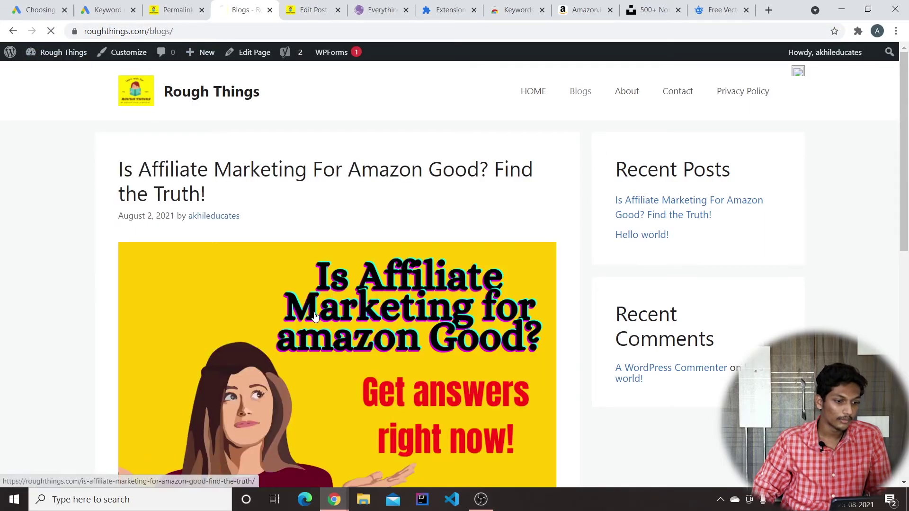
drag(348, 171, 353, 193)
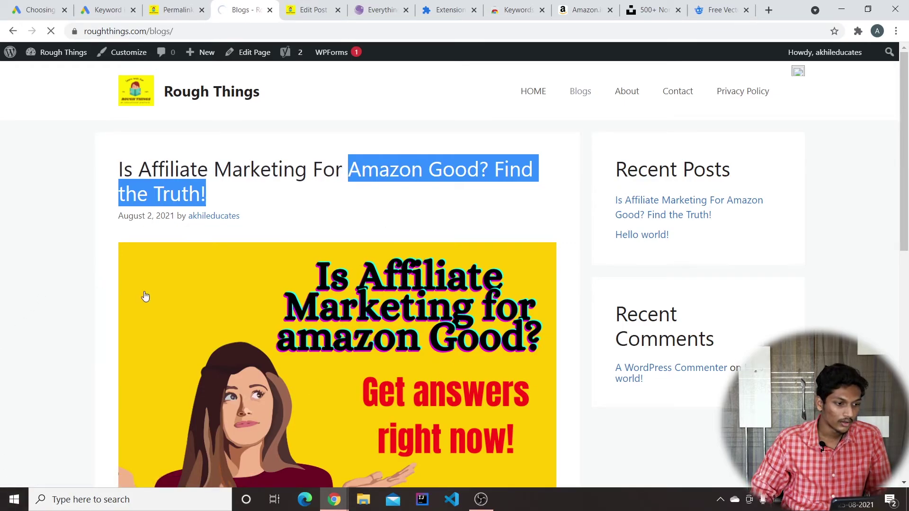
click(177, 246)
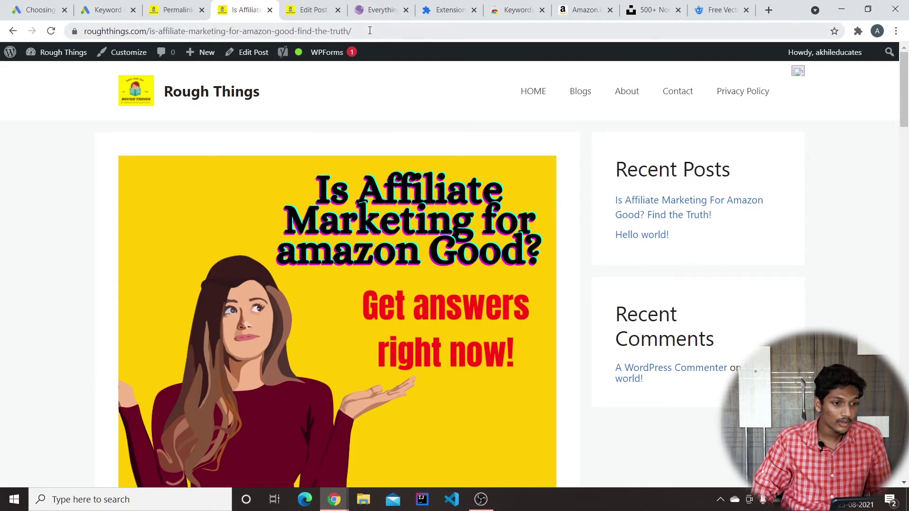
Examine the keyphrase "affiliate-marketing-for-amazon" in the published post's URL and compare the slug with the permalink structure options
drag(351, 31, 145, 37)
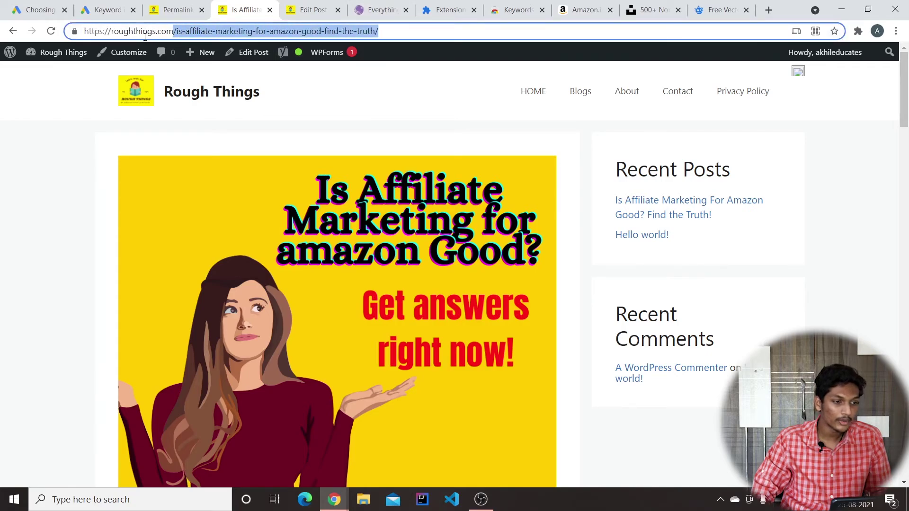
click(183, 28)
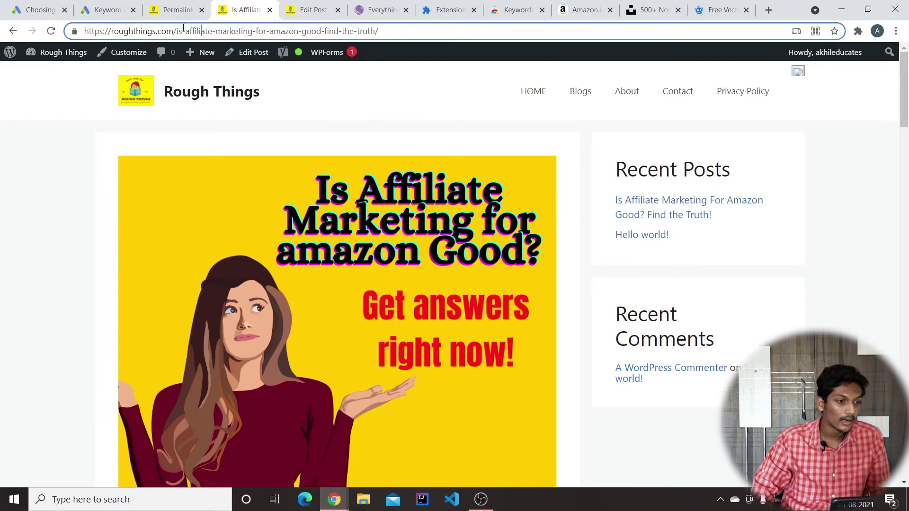
drag(185, 31, 301, 28)
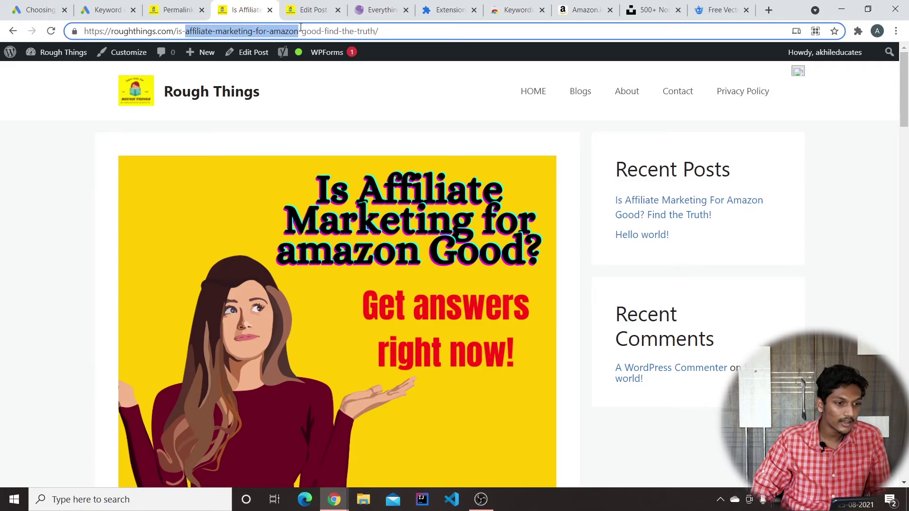
click(175, 10)
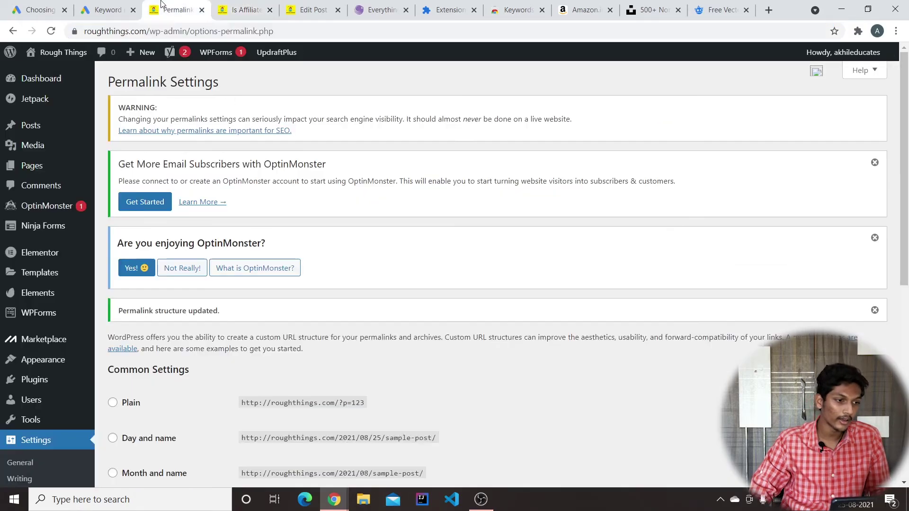
scroll(405, 271, down, 5)
scroll(141, 288, up, 1)
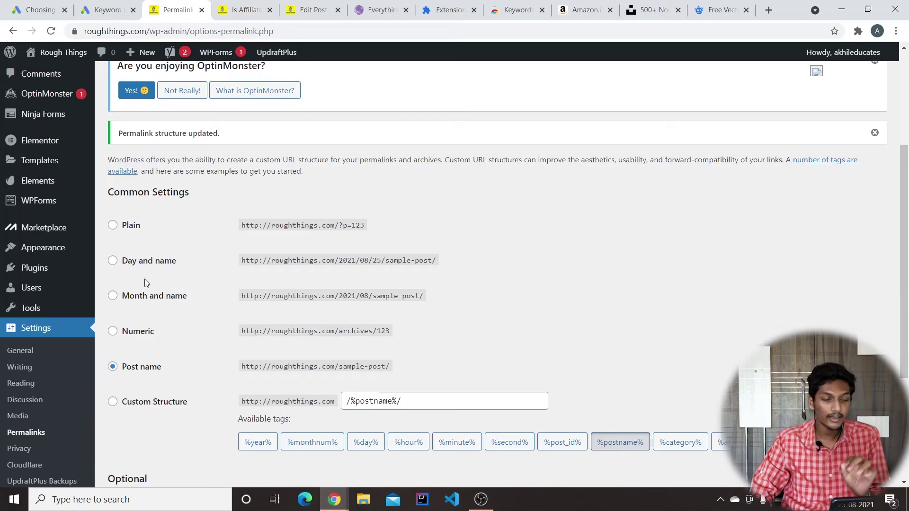
click(226, 13)
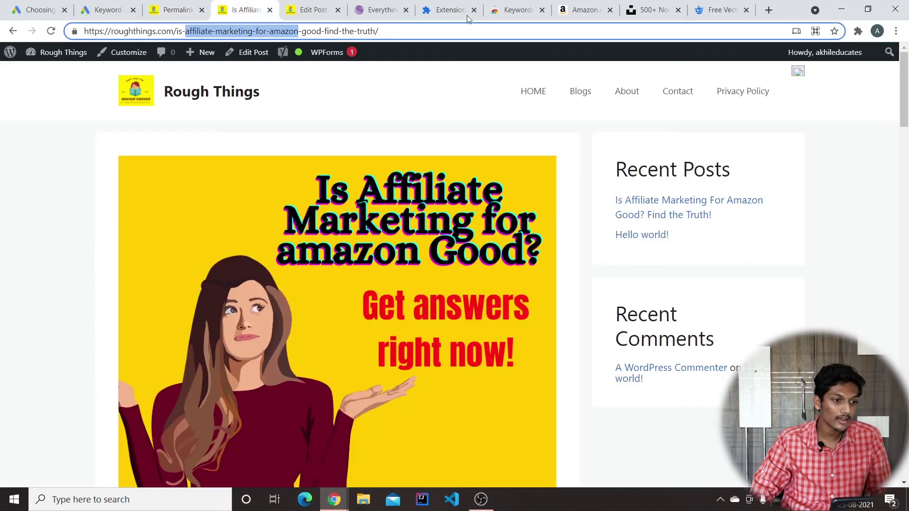
click(420, 28)
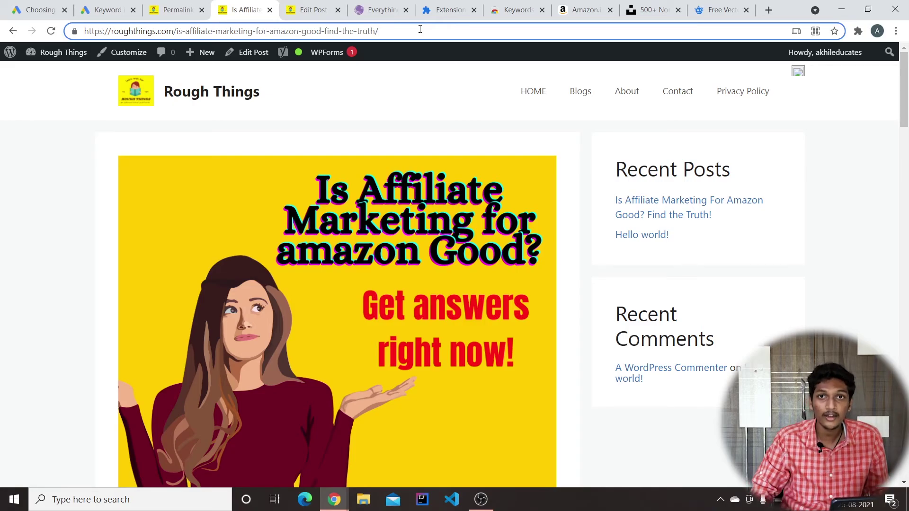
Compare the published post and its URL with the post's title in the editor, and return to the editor
click(313, 10)
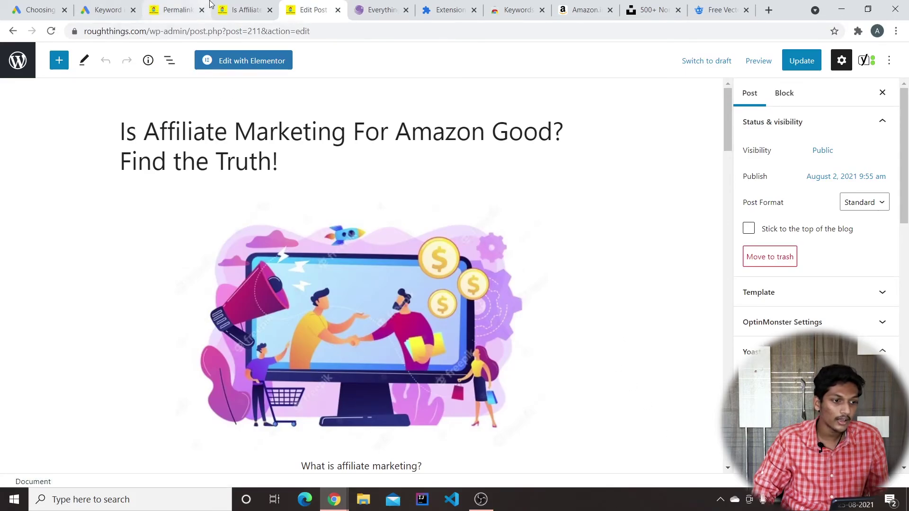
click(239, 10)
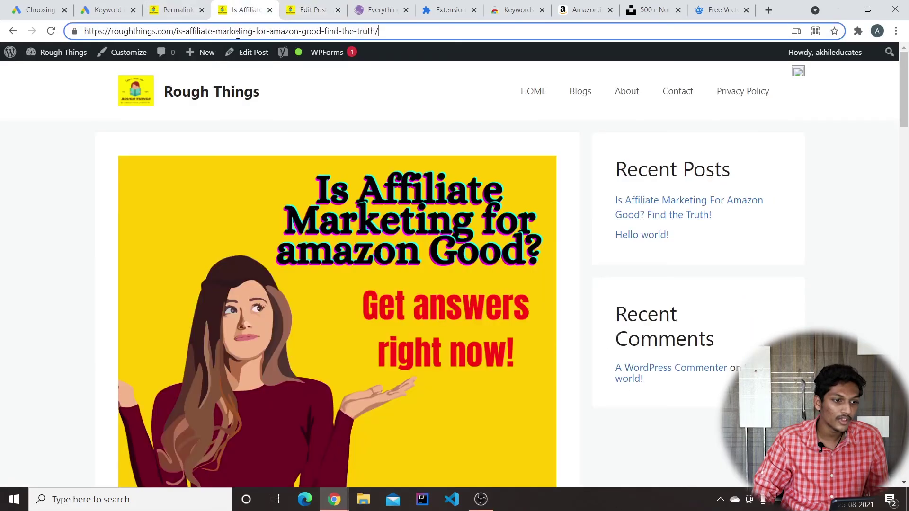
click(324, 6)
click(246, 6)
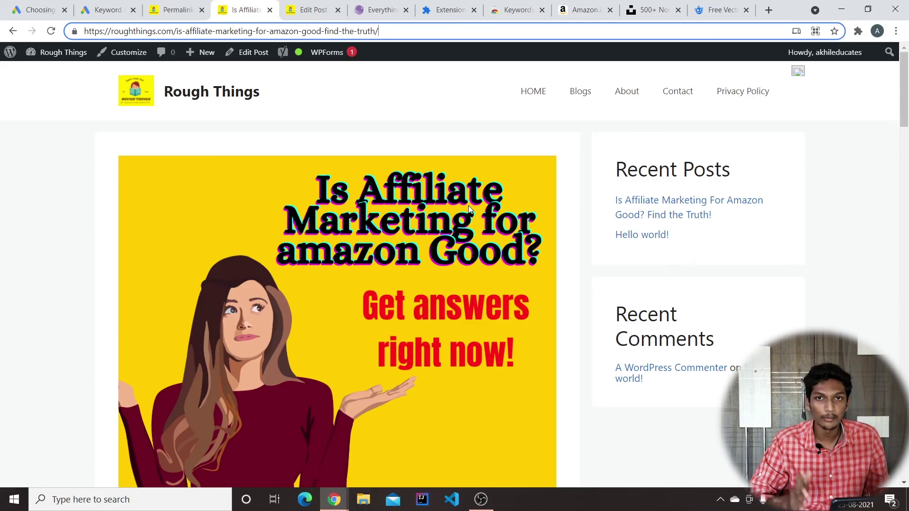
click(293, 8)
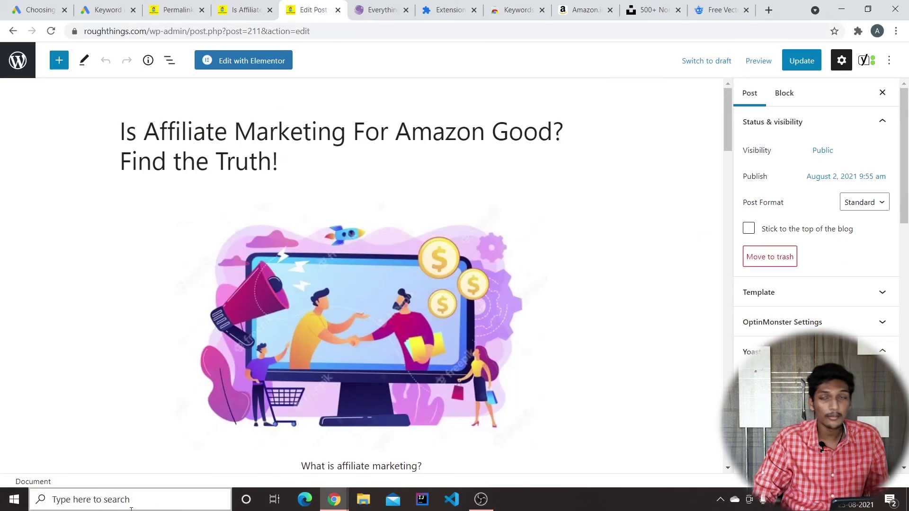